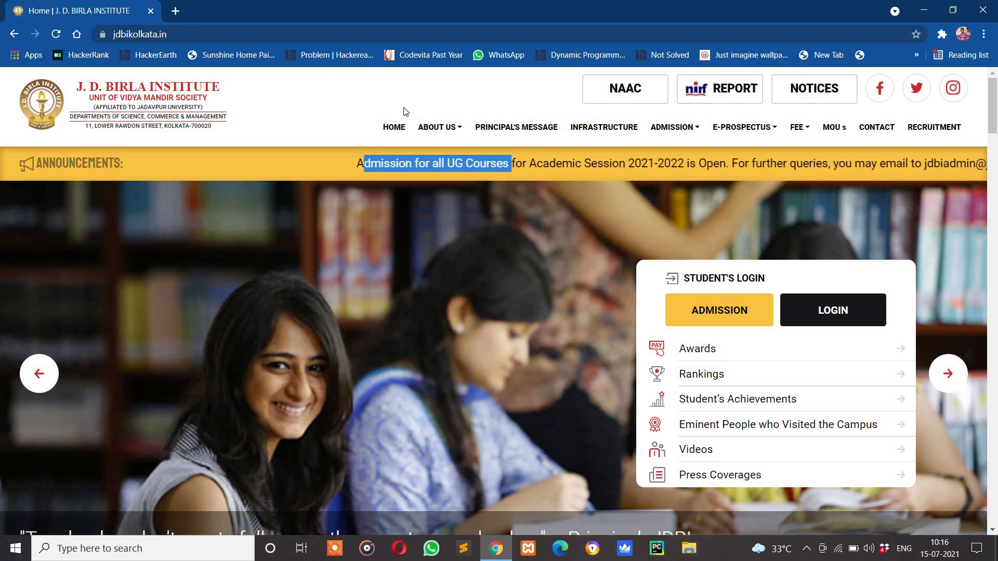
Go to the Admission & Login page from the Student's Login panel's ADMISSION button
click(725, 319)
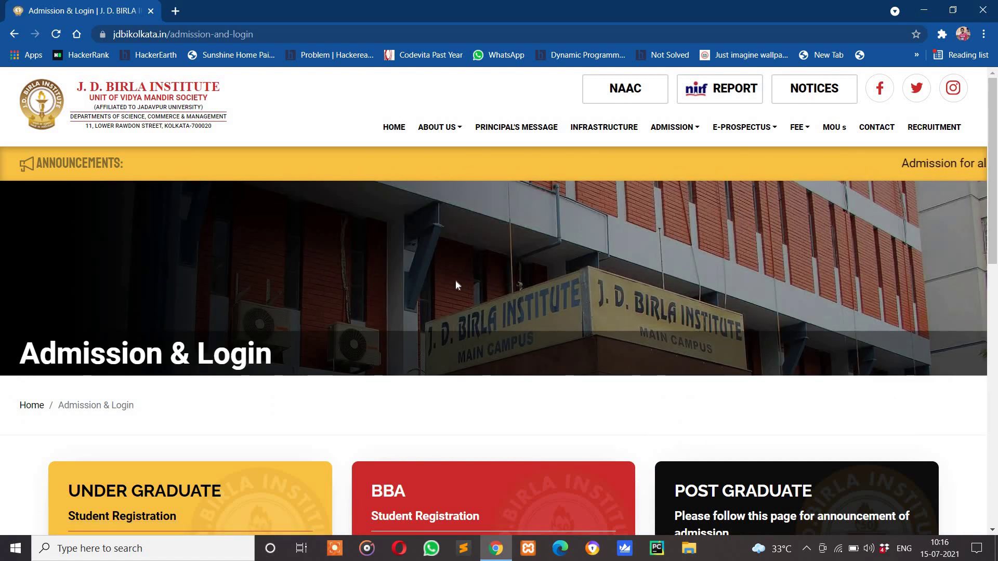
Start a new Under Graduate application and choose B.COM in COMMERCE as the course
scroll(453, 282, down, 3)
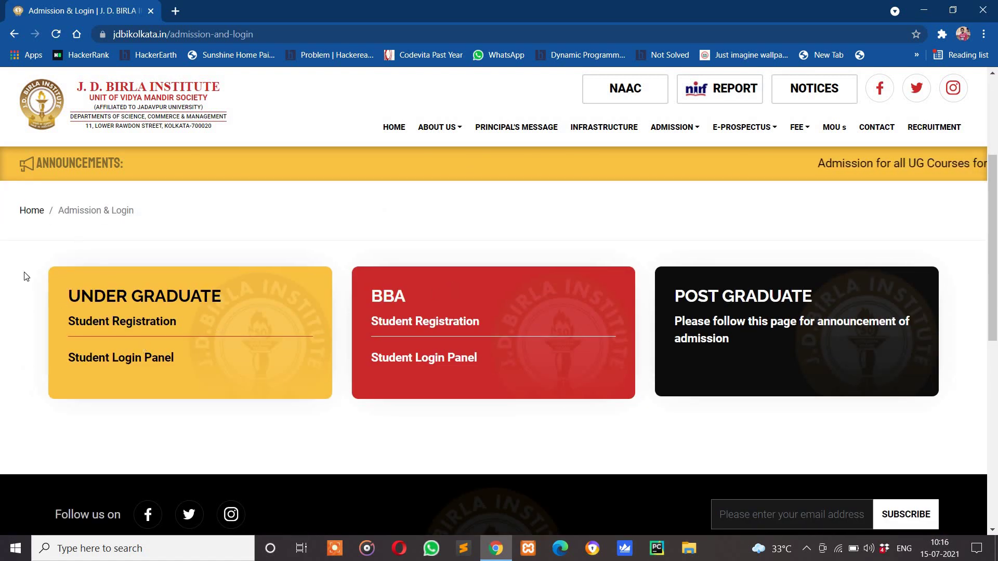
click(99, 323)
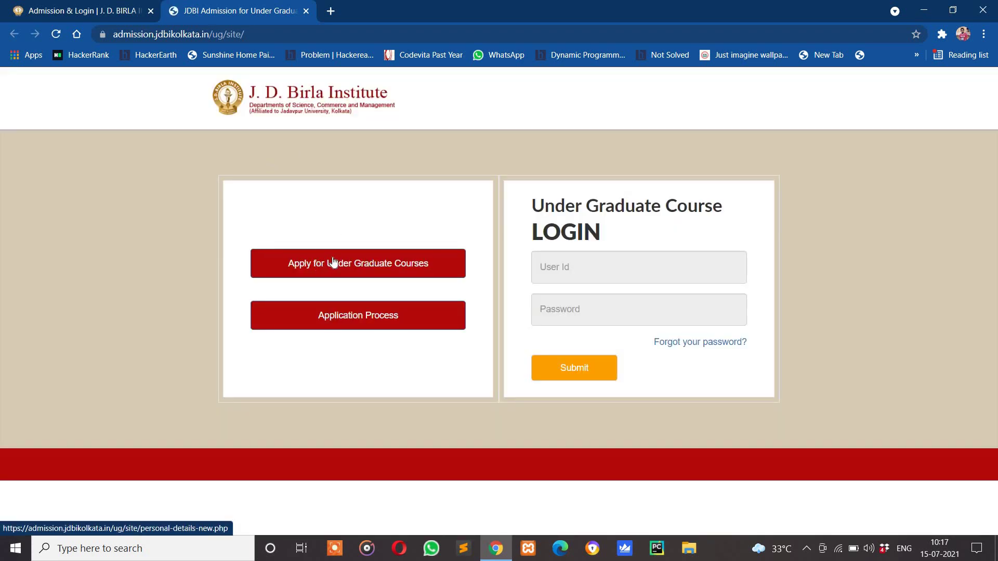
click(333, 263)
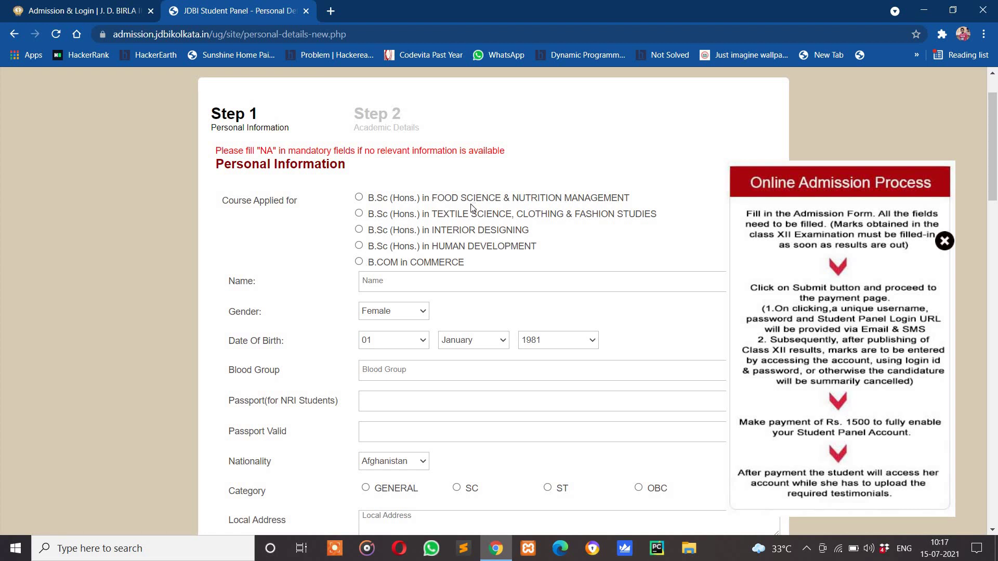
click(359, 262)
Enter the applicant's full name and keep the gender as Female
click(399, 282)
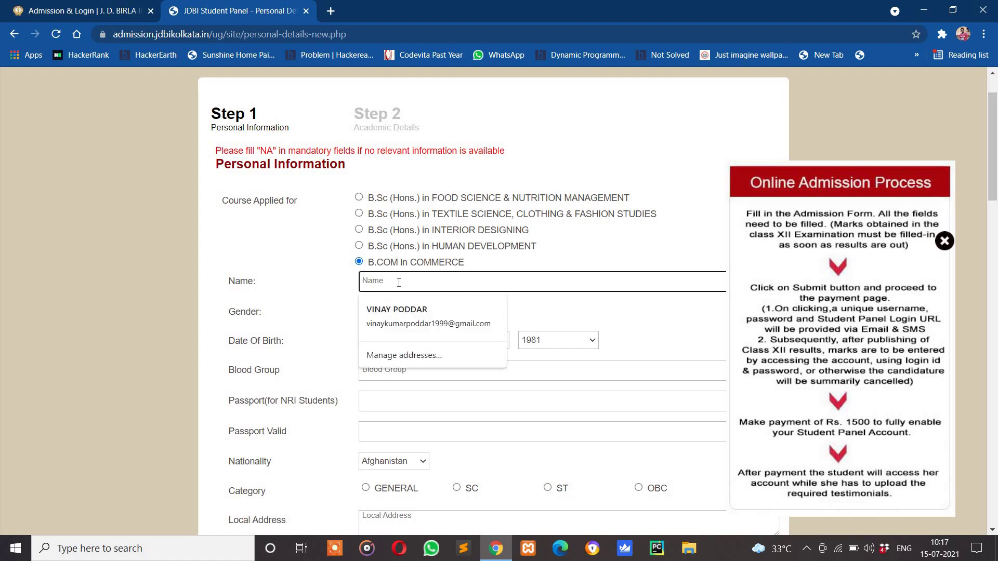
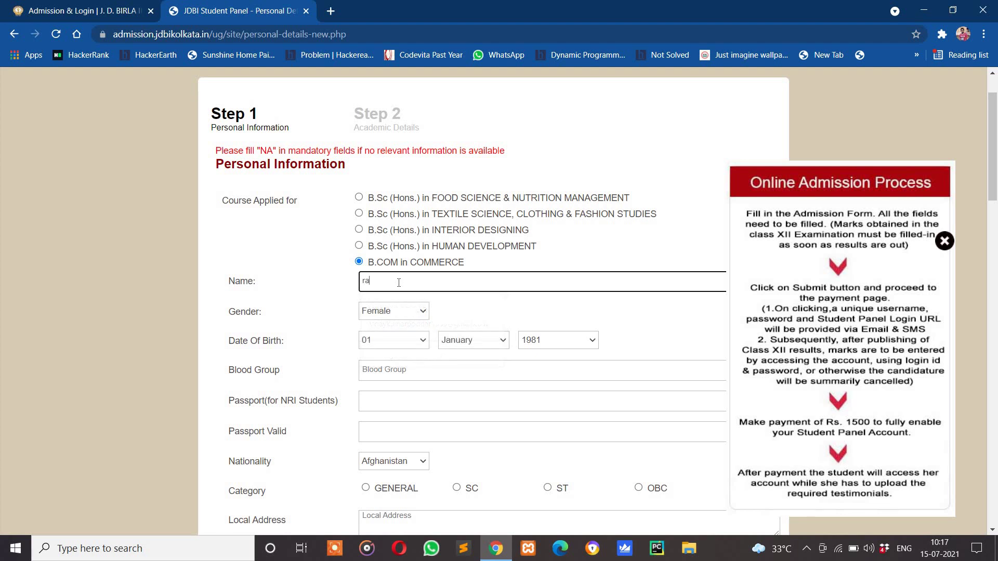
key(Tab)
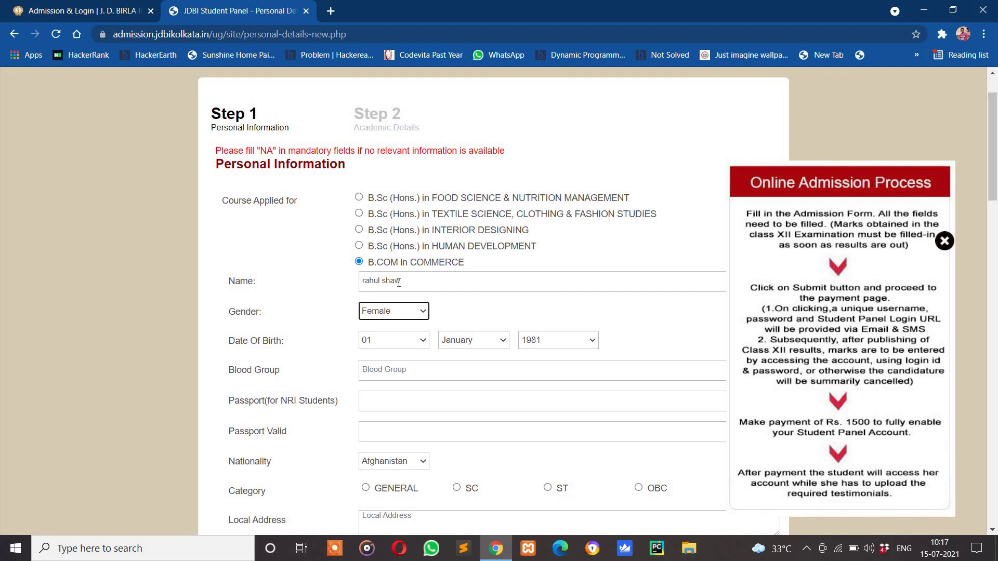
click(419, 313)
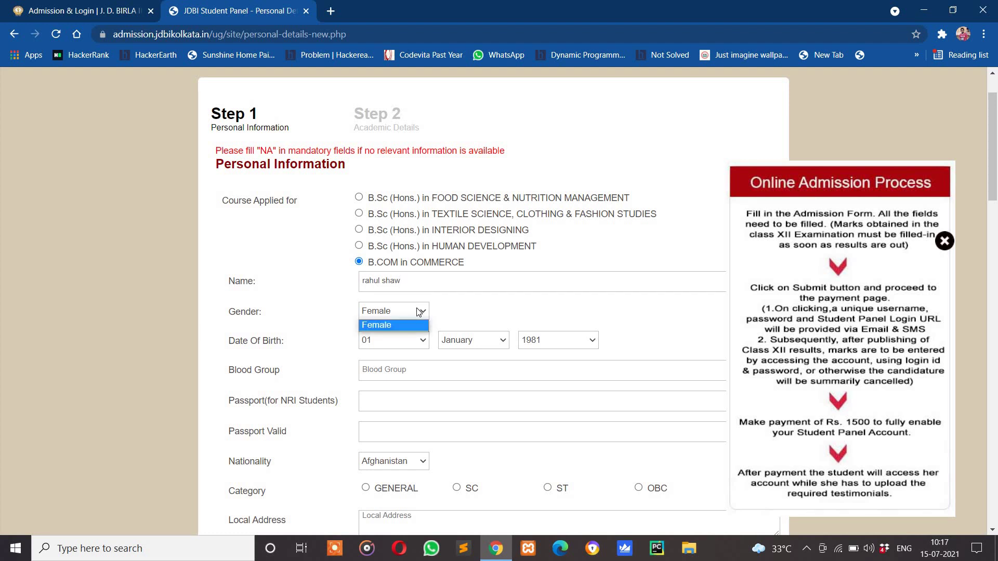
click(420, 312)
drag(411, 286, 362, 287)
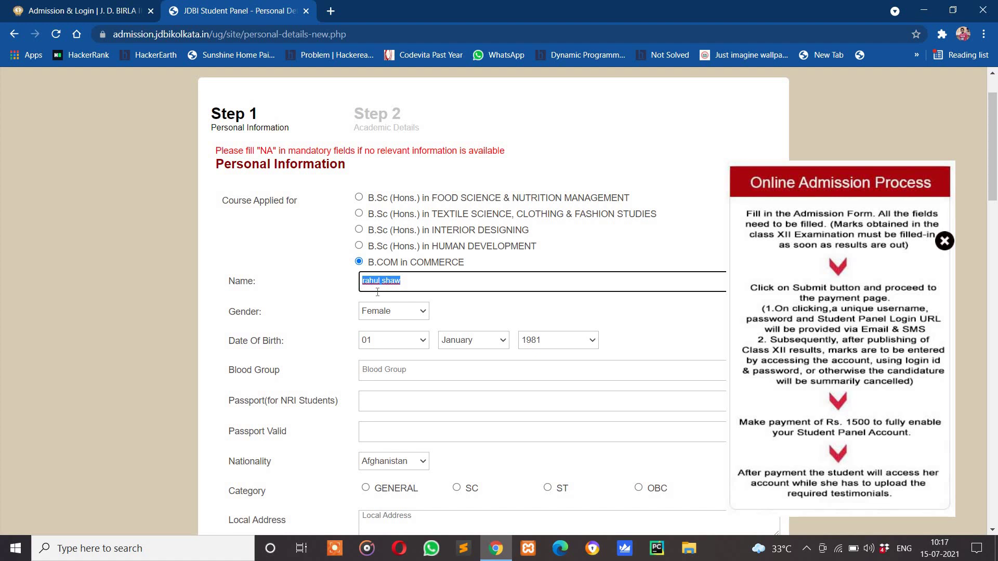
Set the birth year to 2000 and begin entering the blood group
click(585, 341)
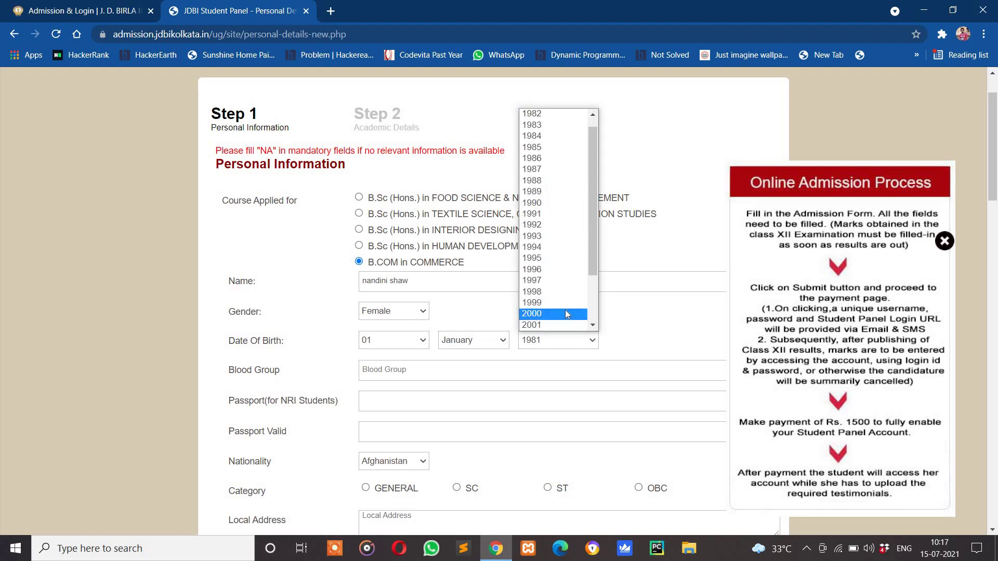
click(565, 323)
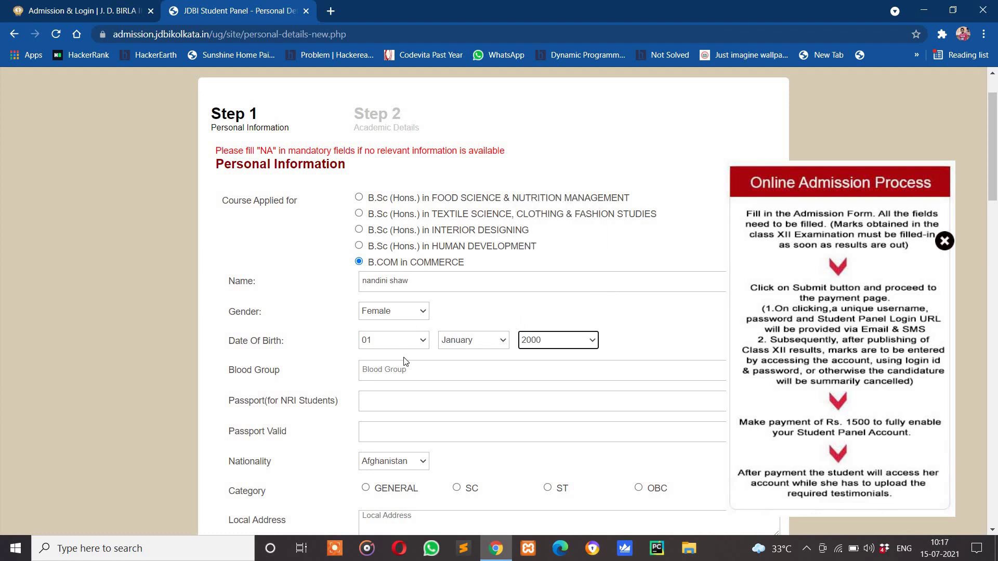
click(442, 365)
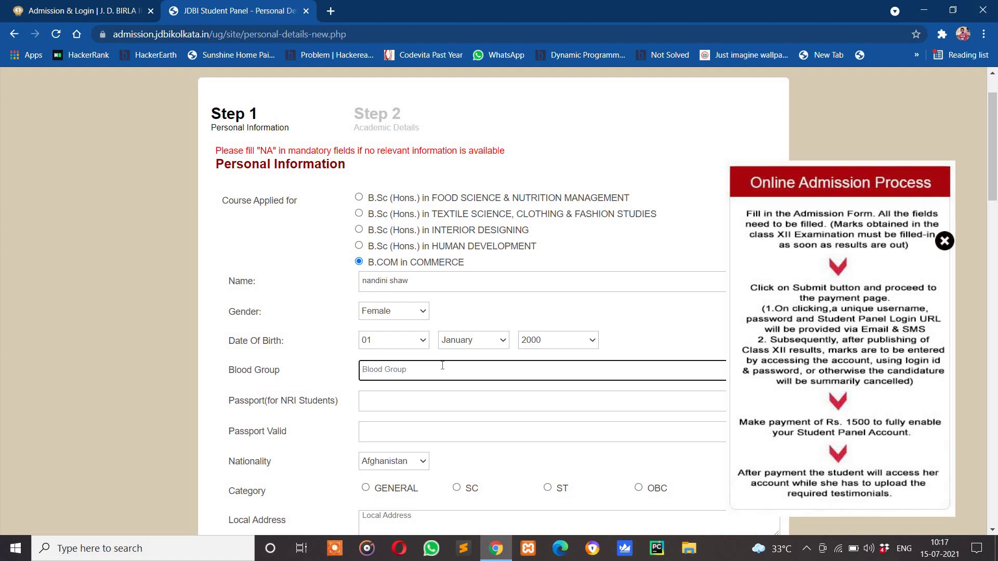
text(b+)
Set the nationality to India
scroll(397, 423, down, 3)
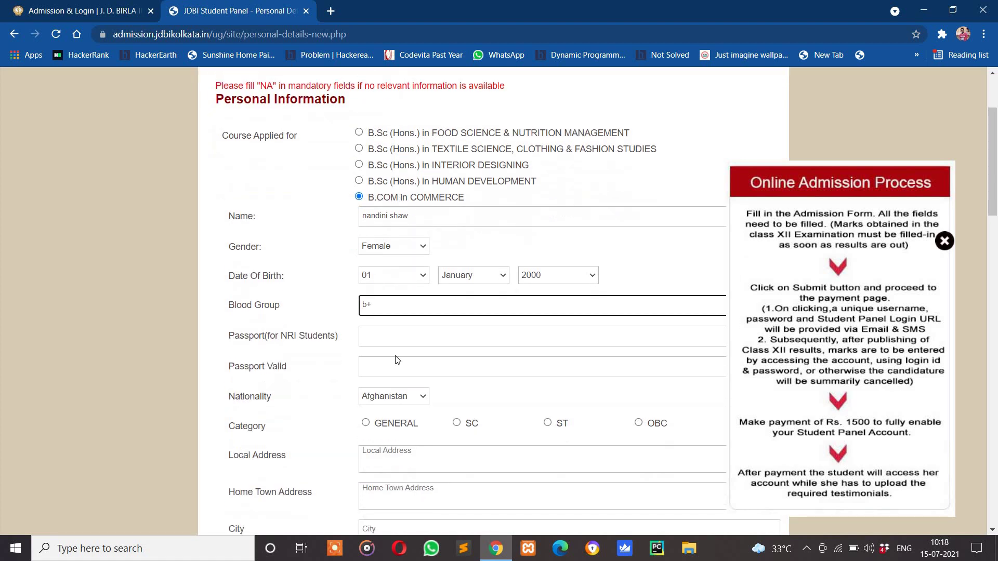
scroll(359, 219, down, 3)
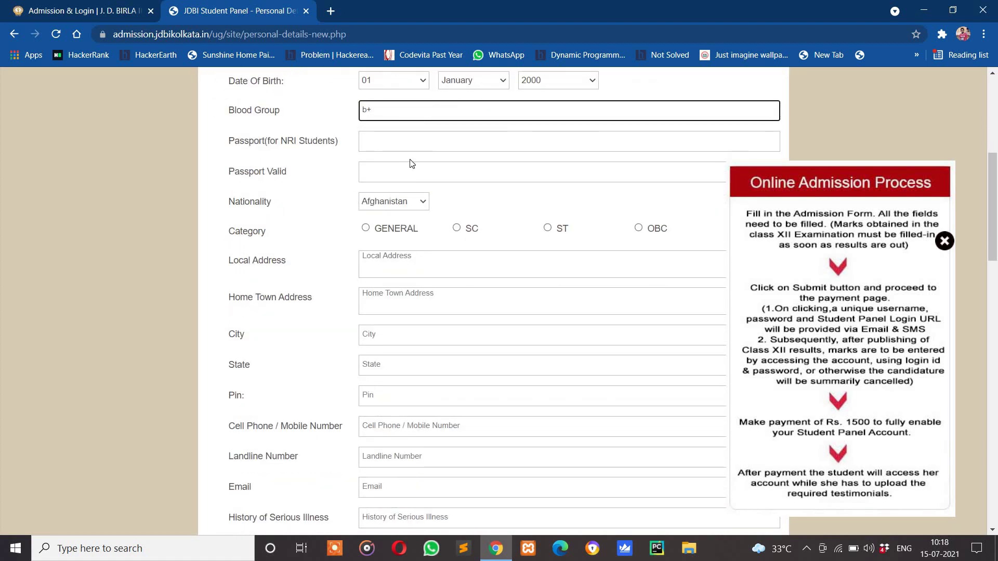
scroll(413, 161, down, 3)
scroll(412, 161, up, 3)
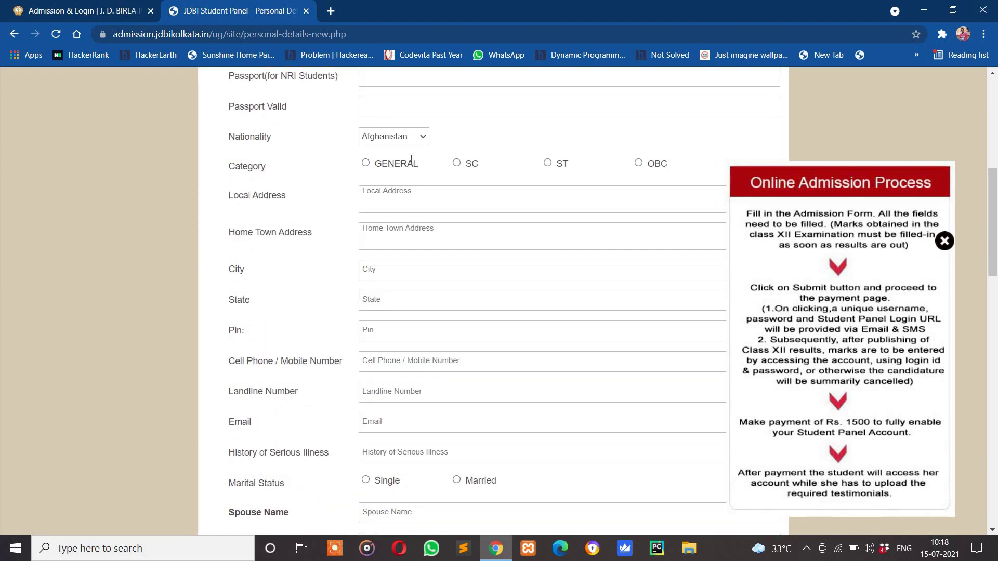
click(423, 202)
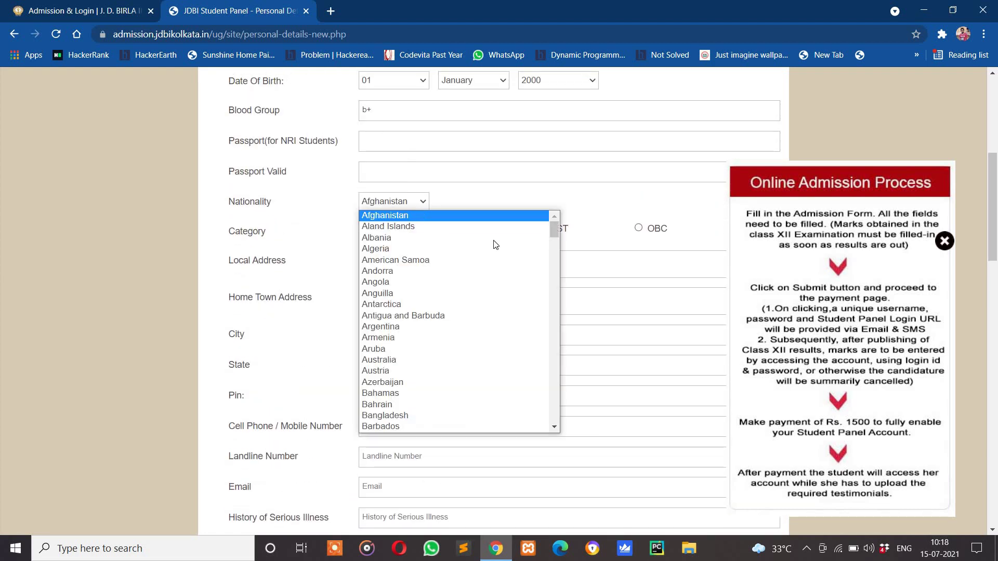
click(562, 232)
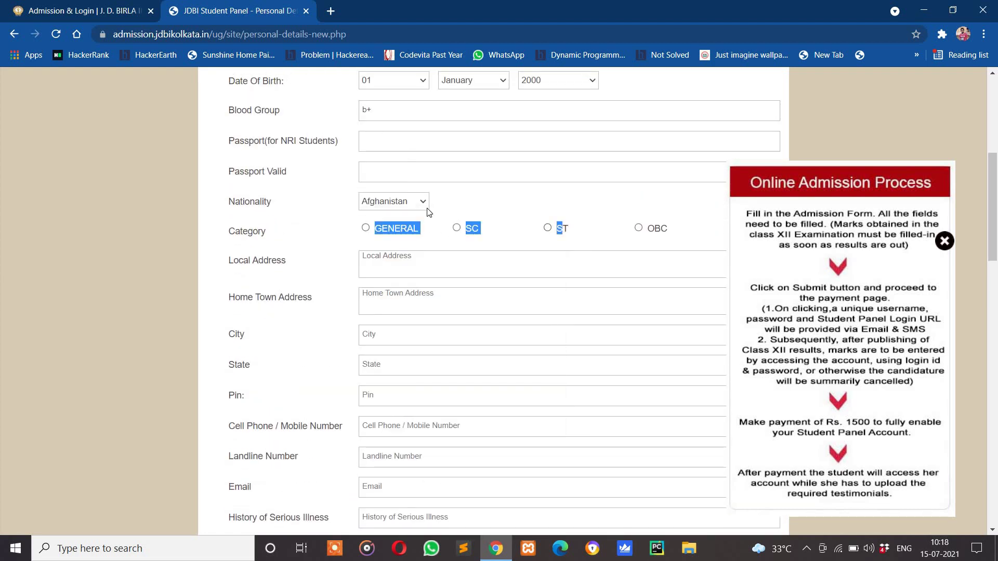
click(414, 203)
drag(555, 228, 557, 303)
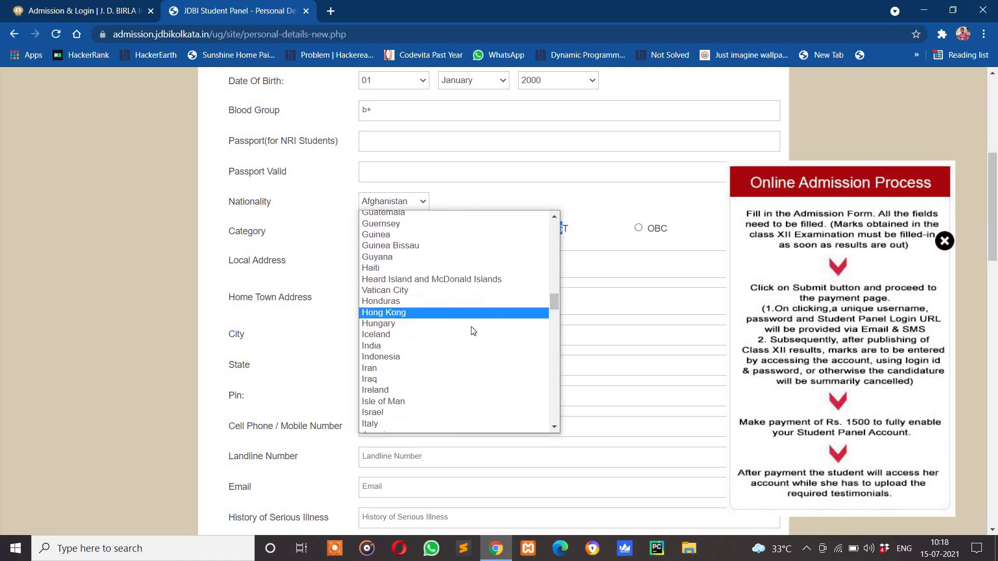
click(428, 346)
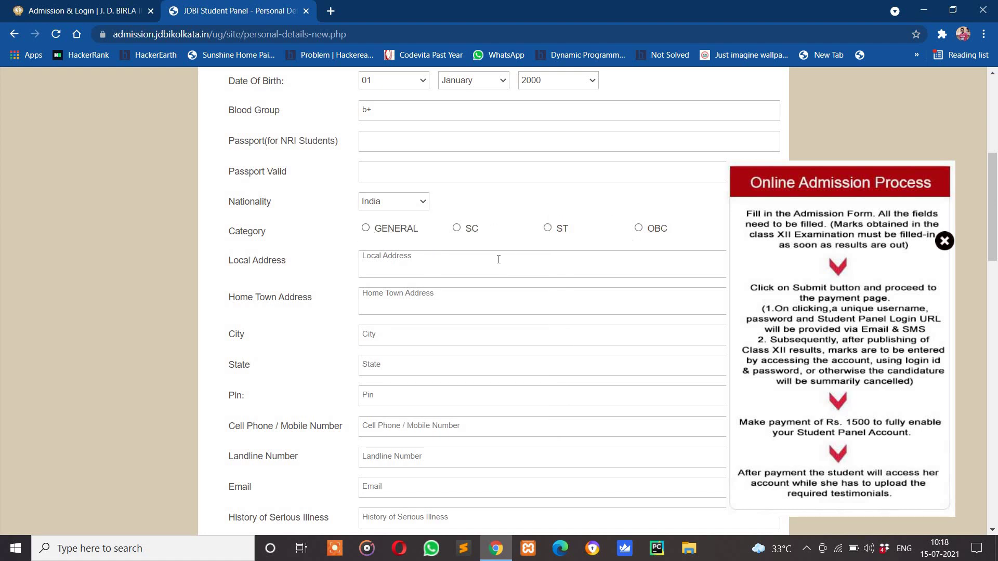
Tick the GENERAL category and enter the applicant's local address
click(365, 228)
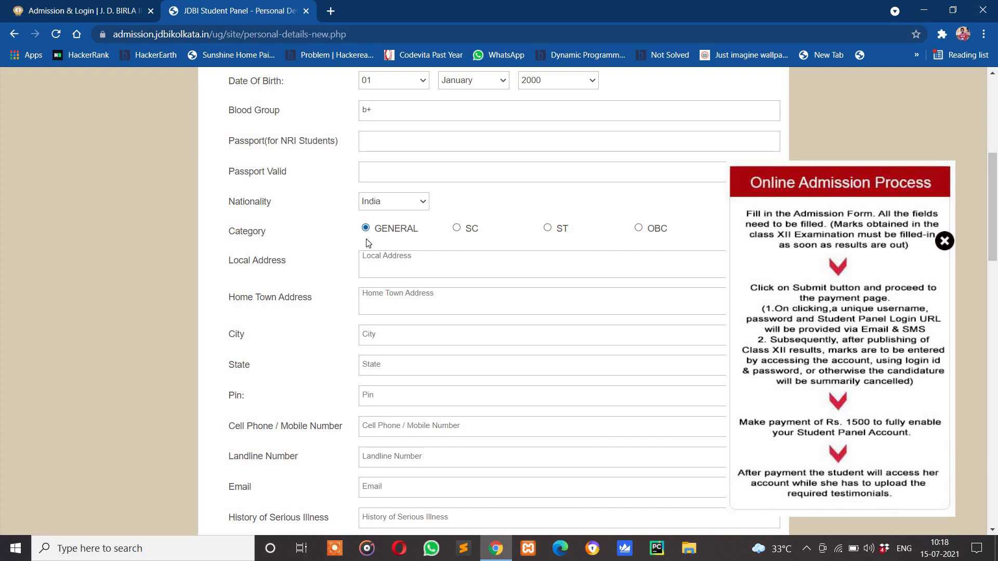
click(387, 272)
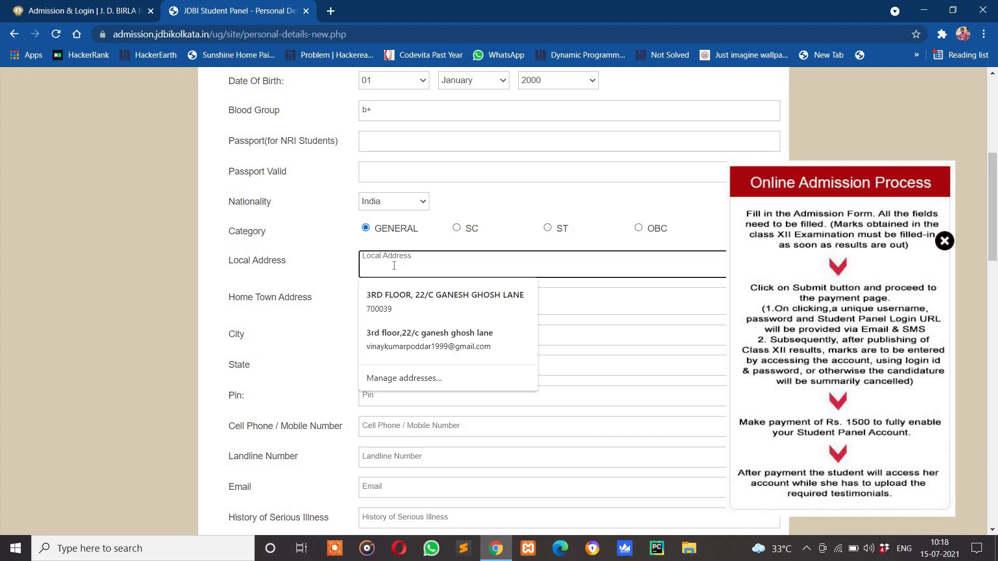
text(g)
key(BackSpace)
text(kolkata)
key(BackSpace)
key(BackSpace)
key(BackSpace)
key(BackSpace)
key(BackSpace)
key(BackSpace)
key(Tab)
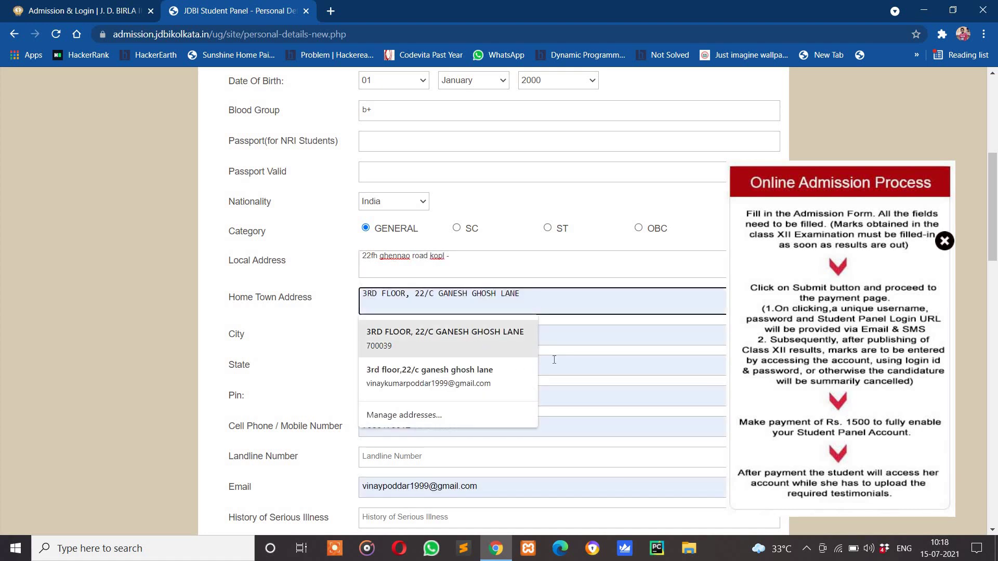
Autofill the home town address and contact details from a saved address
click(493, 495)
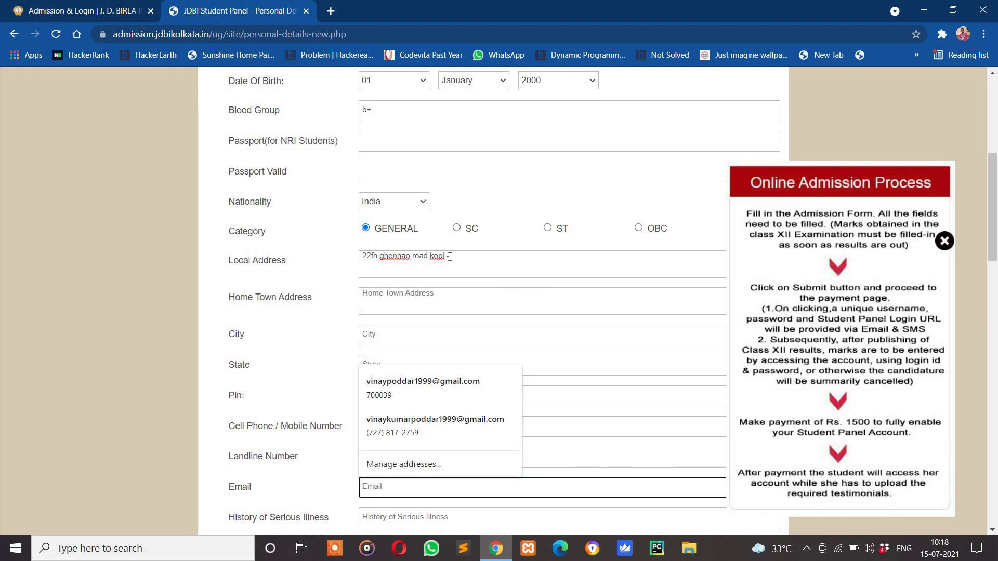
drag(449, 256, 361, 279)
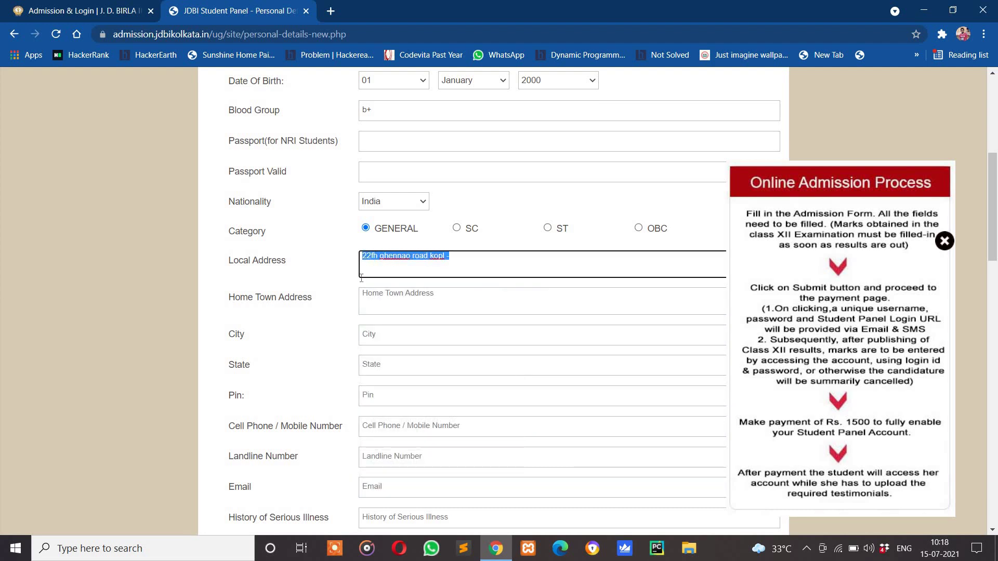
click(394, 295)
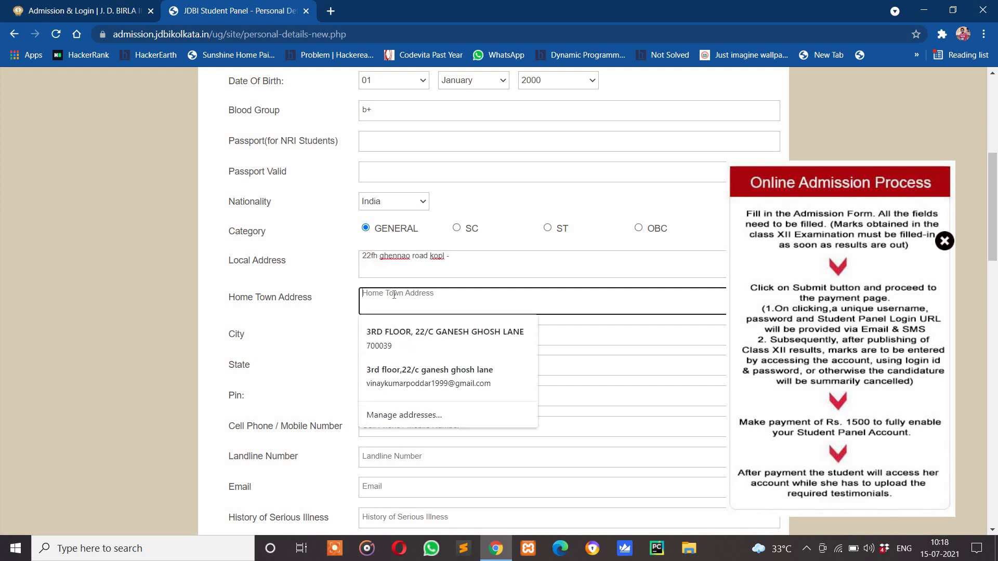
click(405, 370)
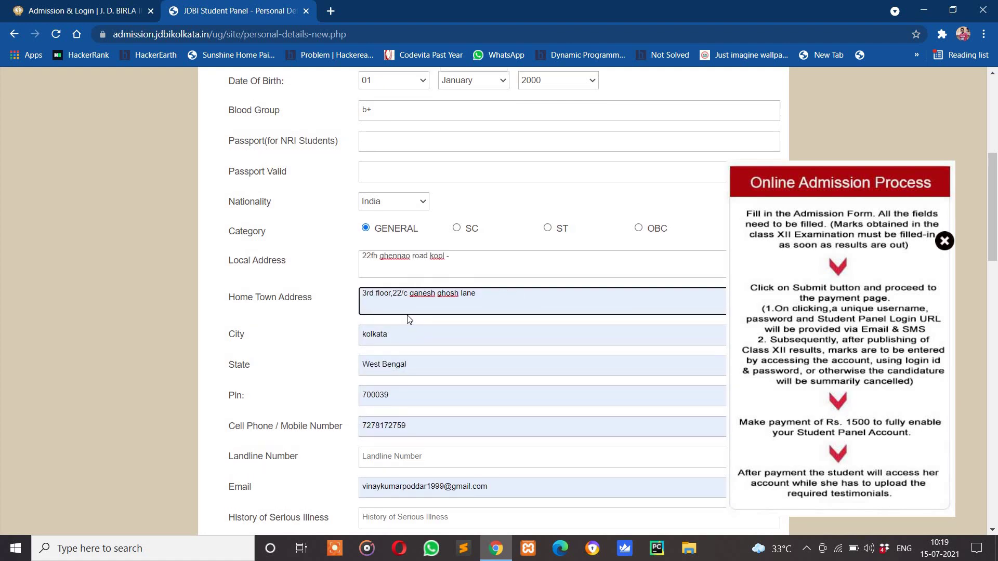
Replace the autofilled cell phone number with the applicant's new mobile number
scroll(418, 340, down, 1)
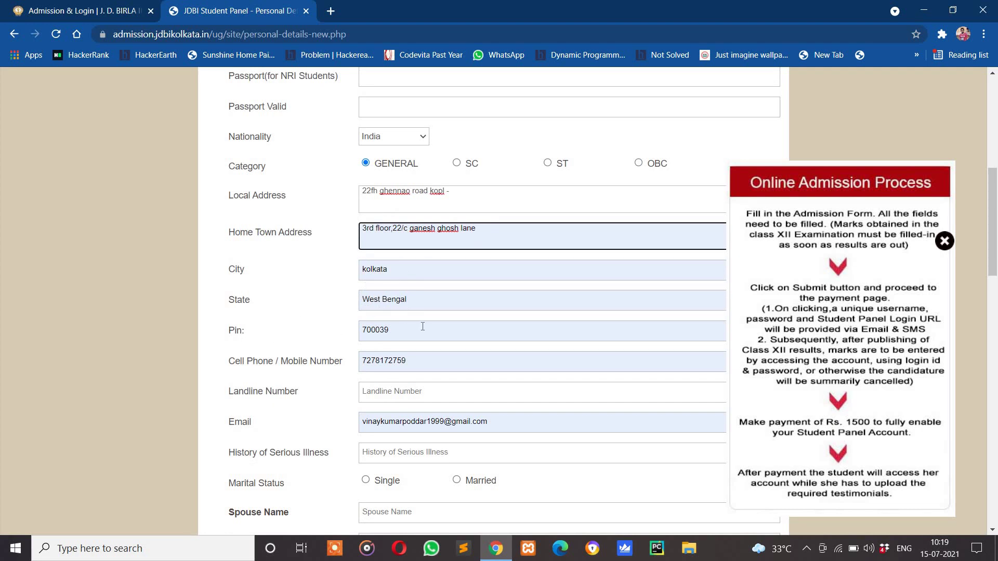
scroll(423, 326, down, 2)
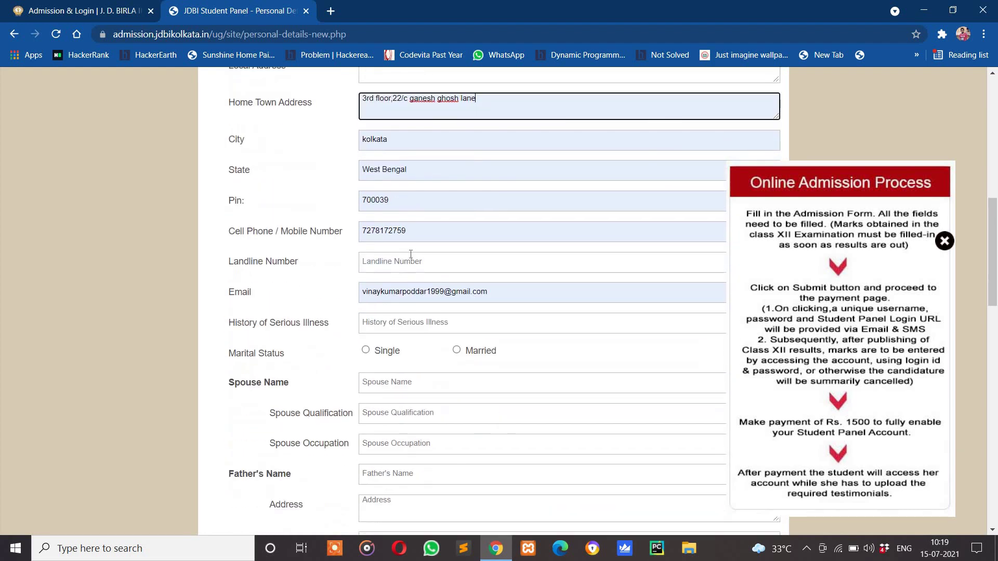
drag(410, 233, 352, 240)
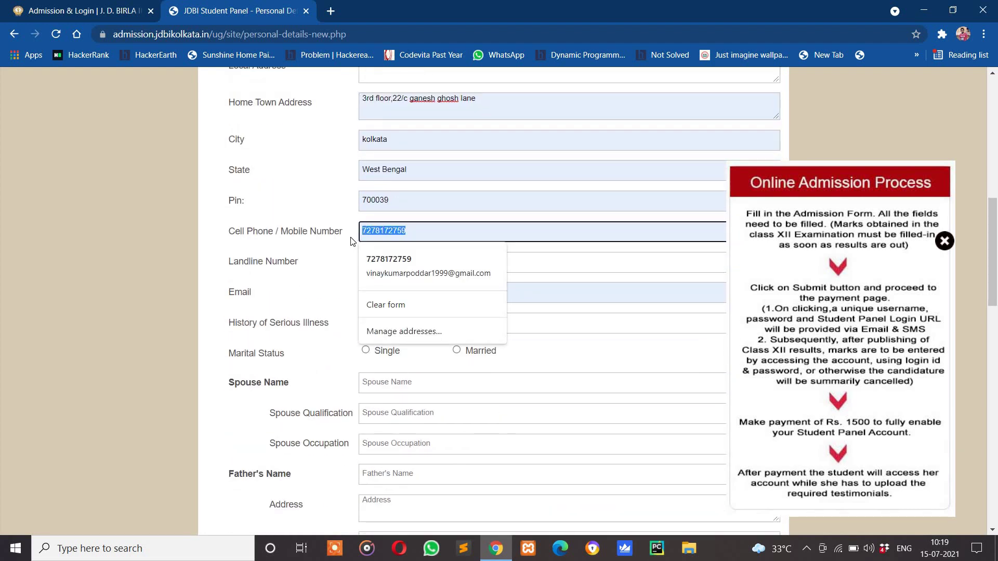
key(BackSpace)
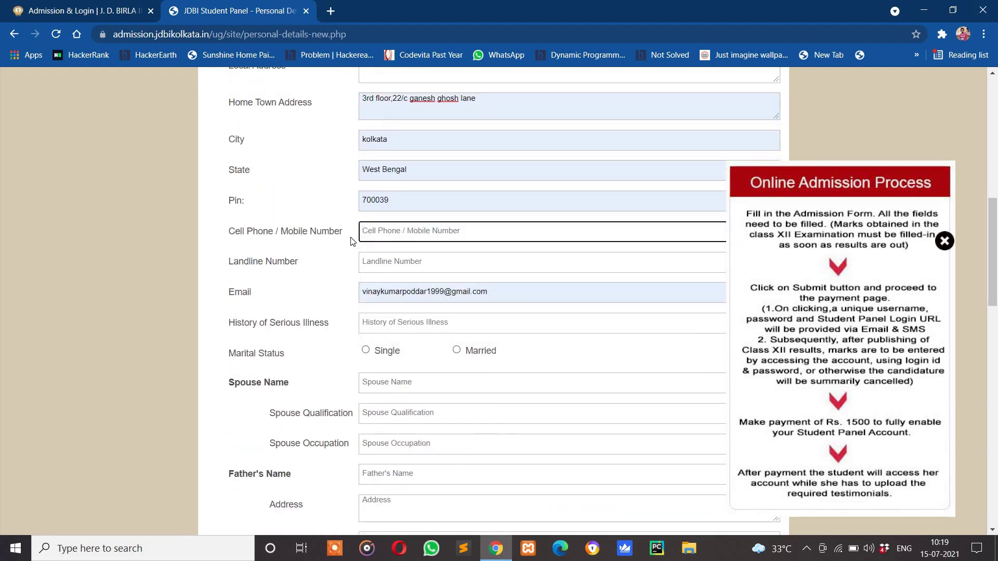
Replace the email with a new address and set marital status to Single
drag(502, 296, 335, 301)
key(BackSpace)
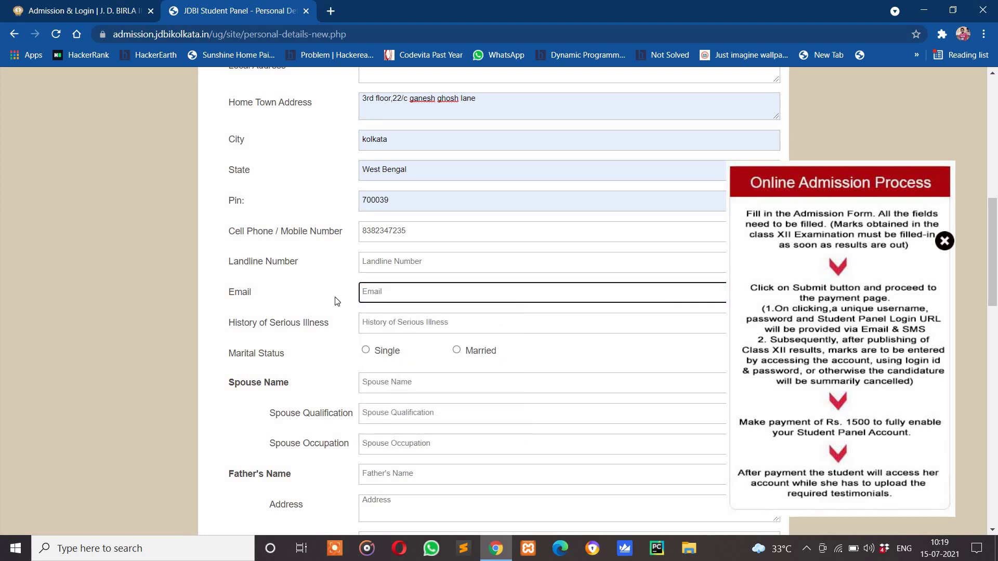
click(389, 326)
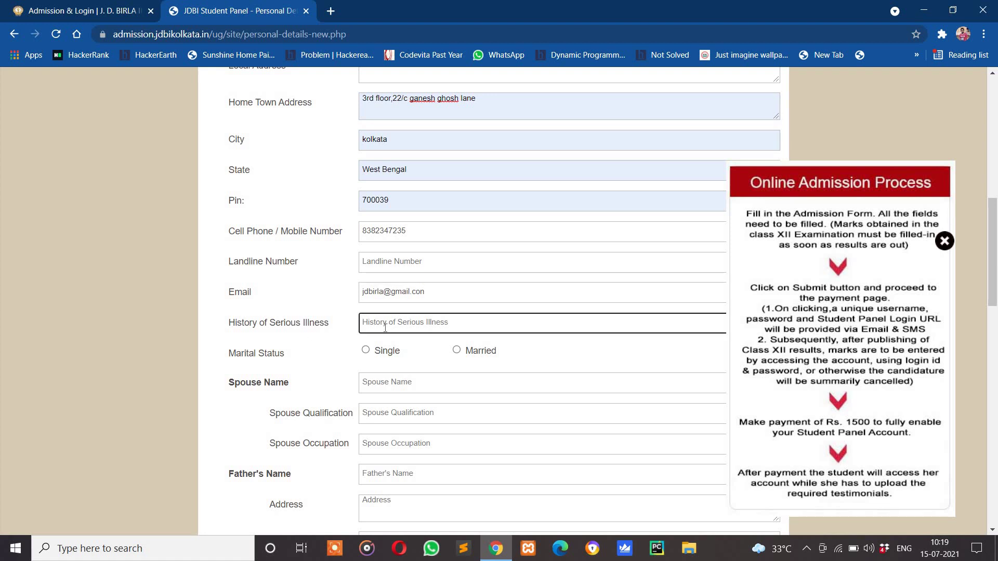
click(372, 355)
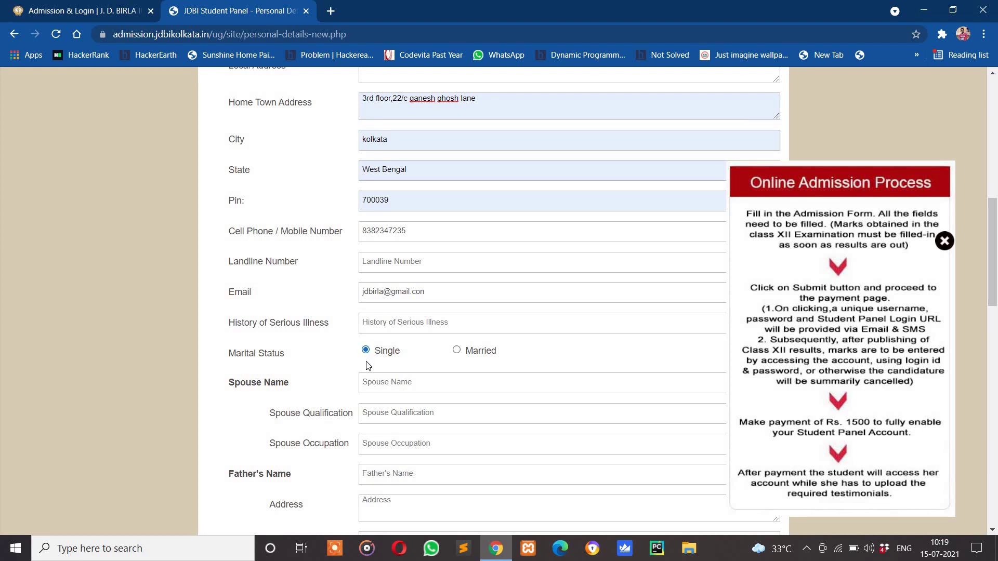
Enter the father's name and fill his address from a saved address
scroll(366, 364, down, 2)
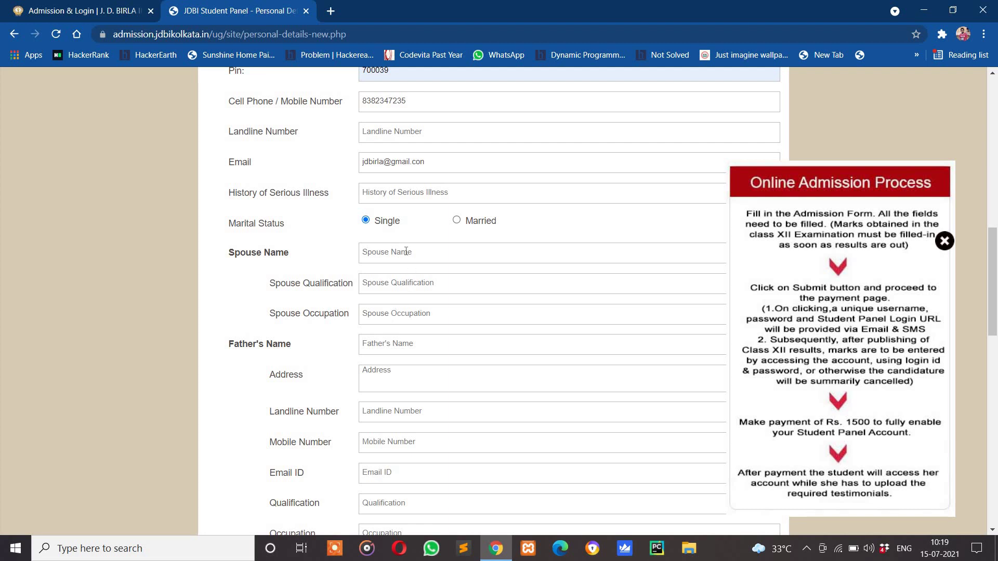
scroll(381, 281, down, 1)
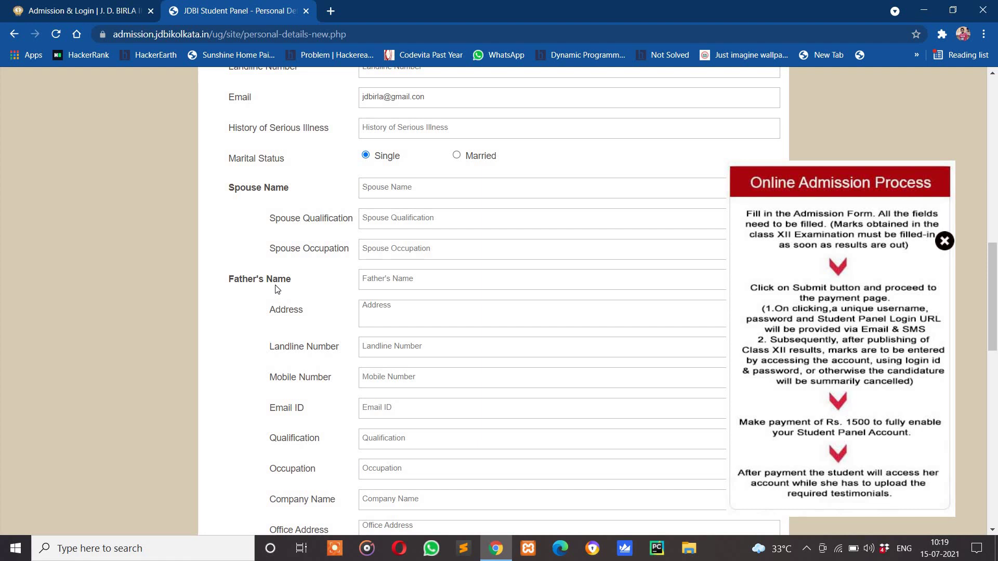
click(429, 280)
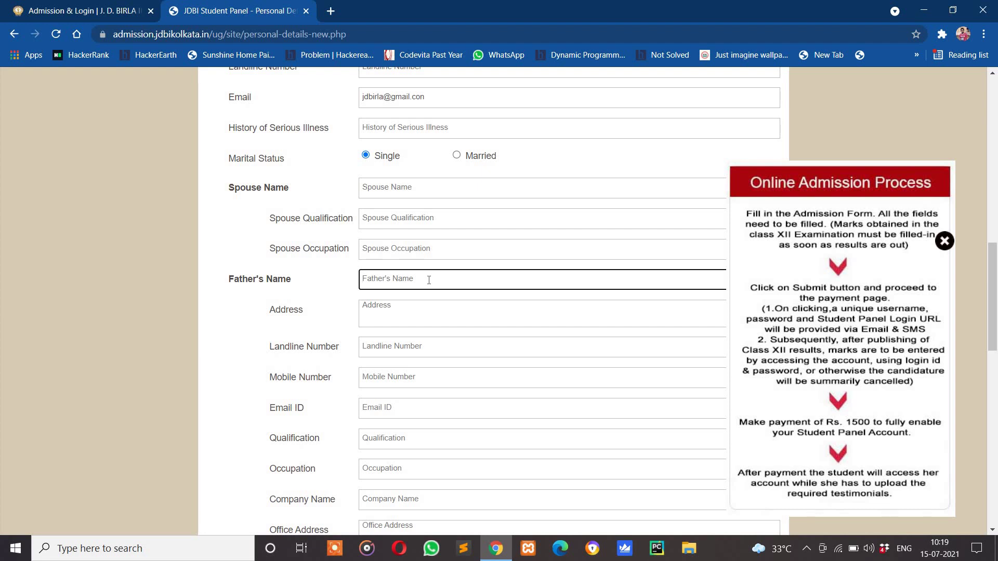
click(429, 312)
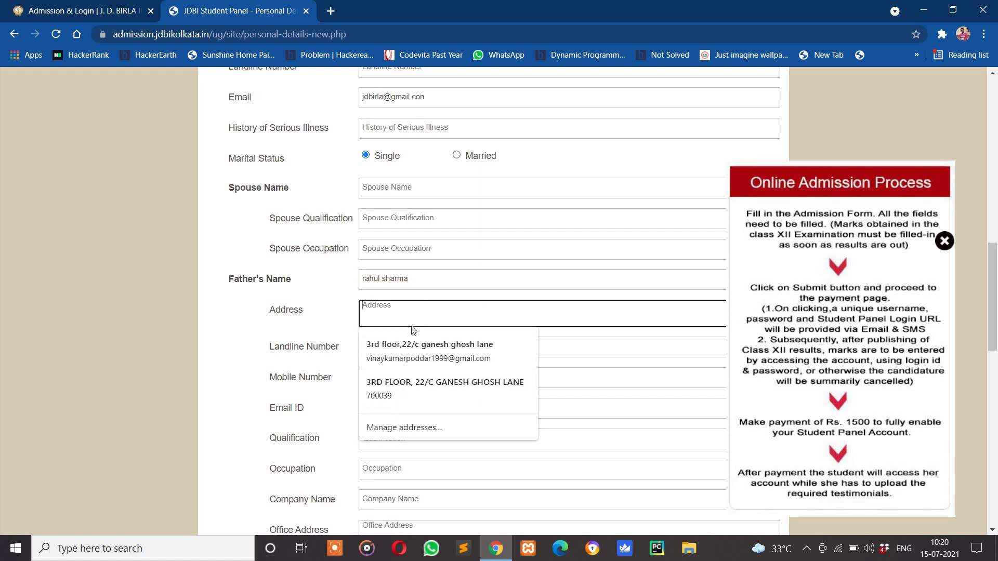
click(421, 350)
Replace the father's autofilled mobile number and email with new values
double_click(382, 392)
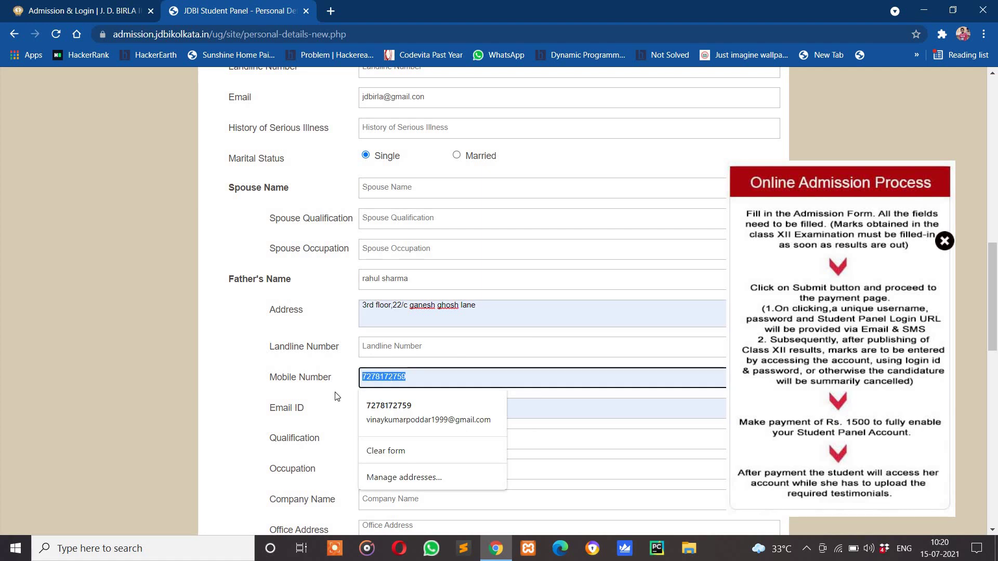
key(BackSpace)
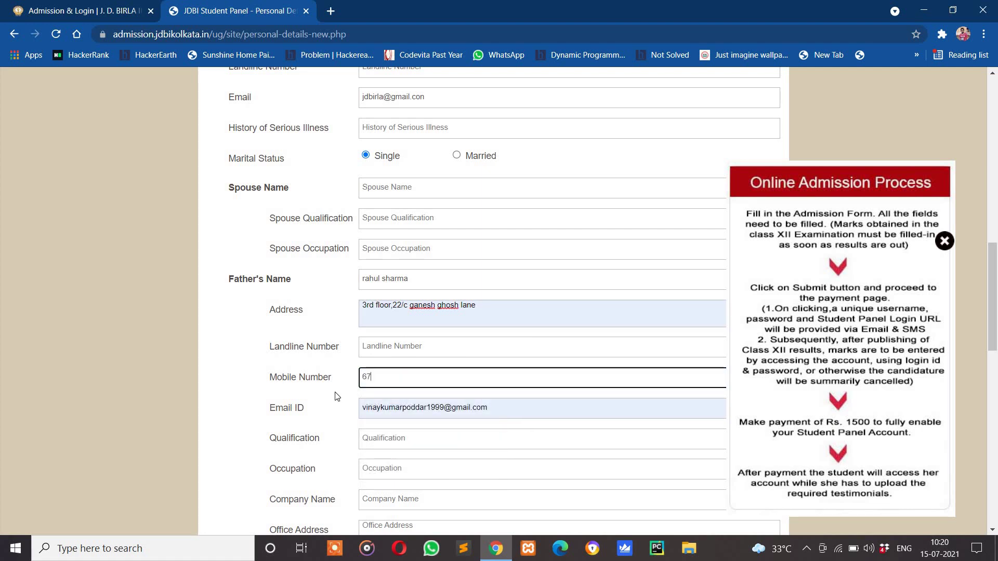
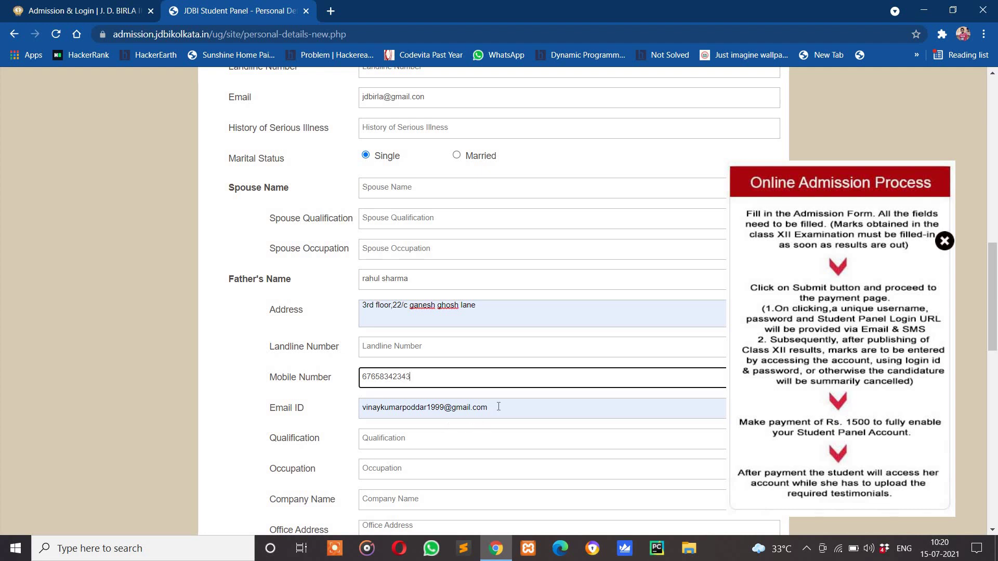
key(Tab)
key(shift+Home)
key(BackSpace)
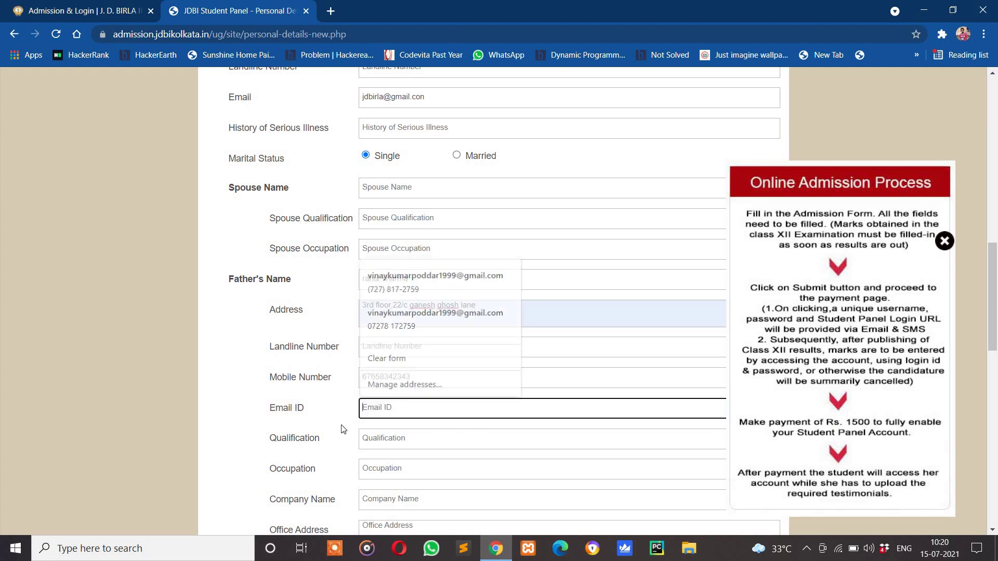
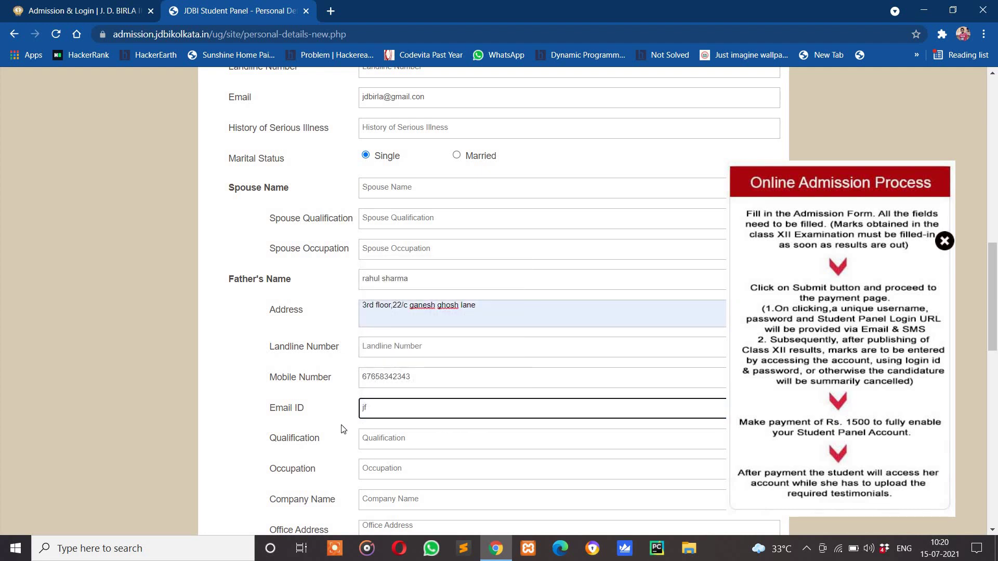
Set the father's qualification to 10th pass and occupation to businees
scroll(343, 429, down, 8)
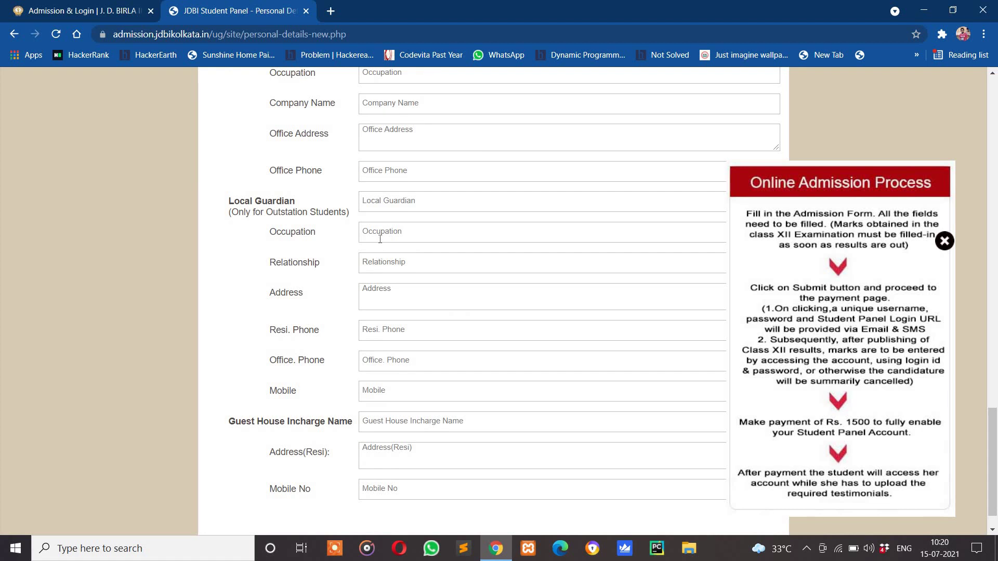
scroll(380, 239, up, 9)
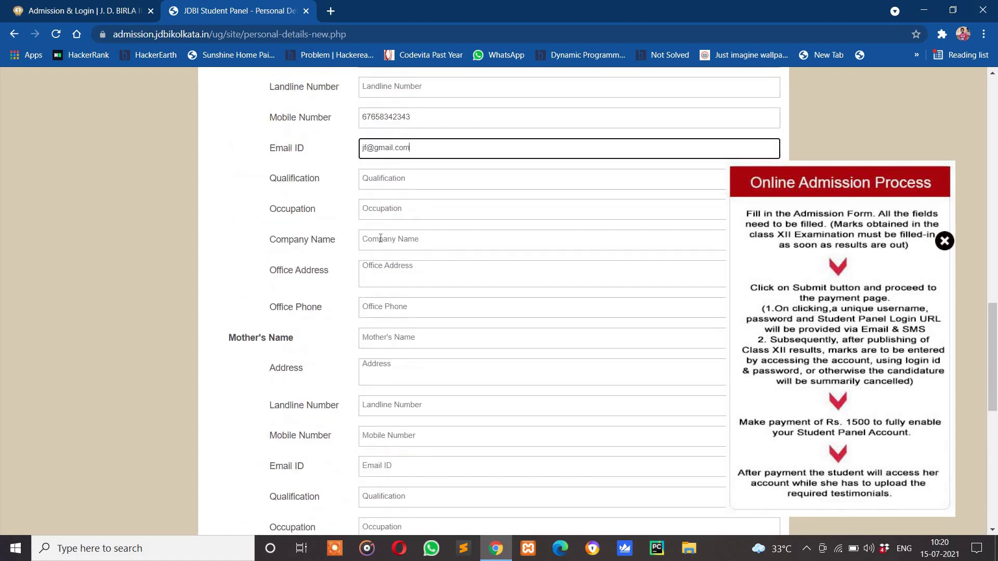
scroll(380, 238, up, 3)
click(385, 308)
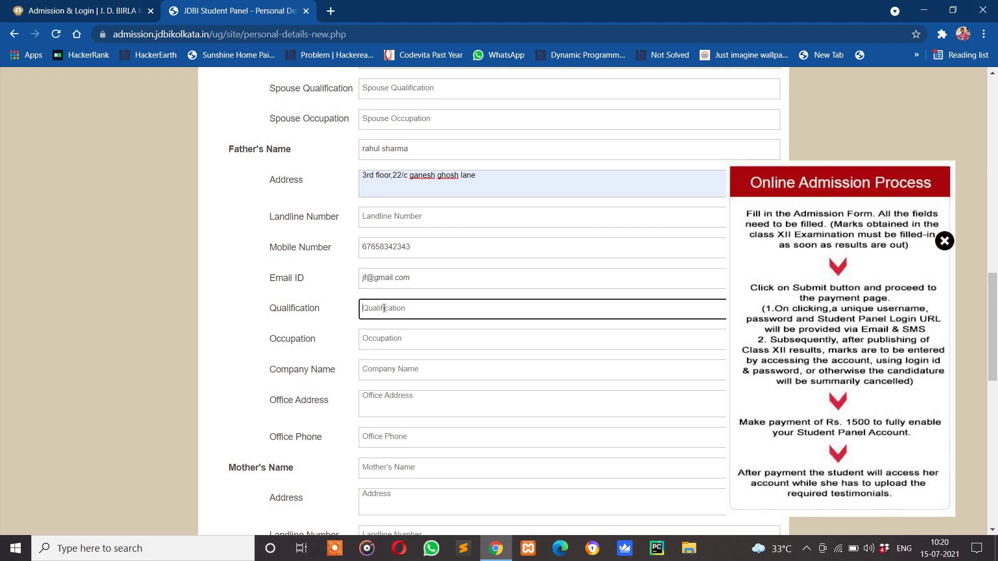
text(10)
text(=)
text(+)
text(th)
text( pass)
click(433, 334)
text(b)
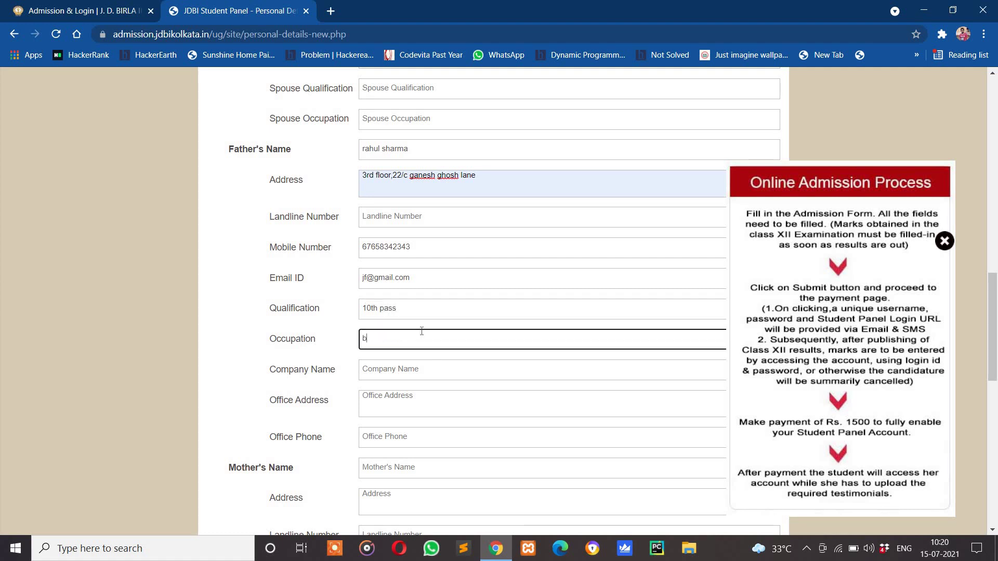
text(usinees)
click(431, 370)
scroll(430, 370, down, 1)
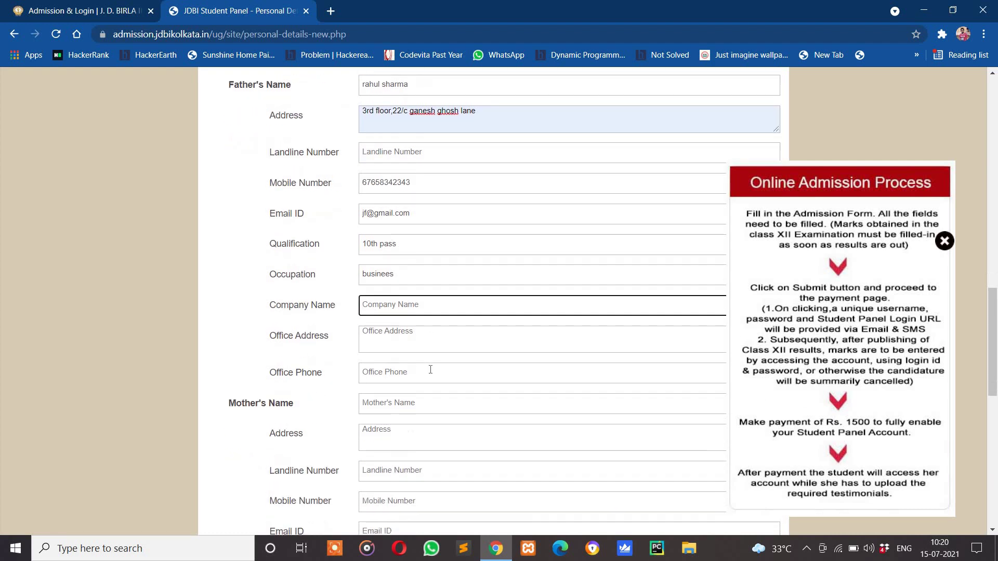
click(409, 339)
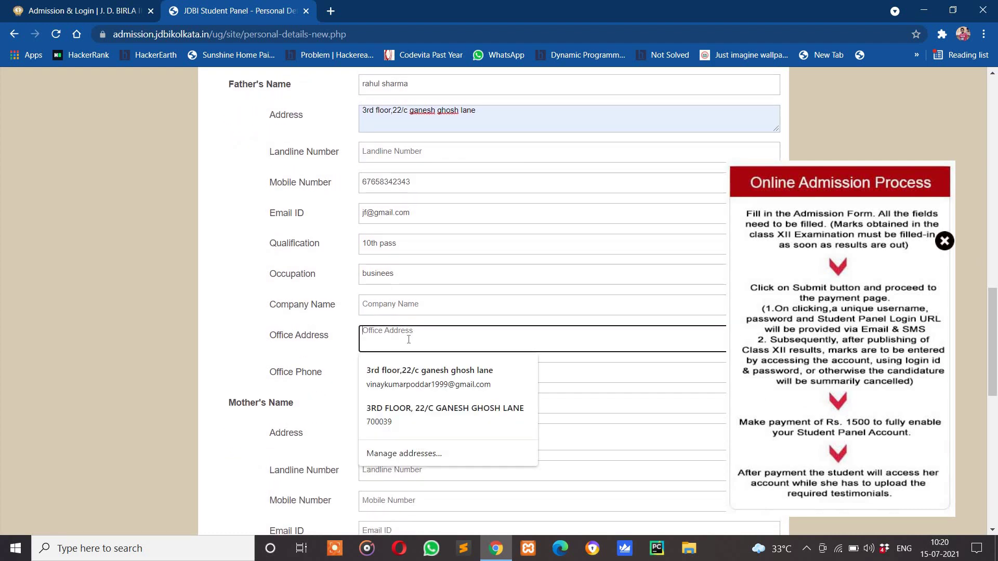
scroll(408, 340, down, 1)
Enter the mother's name and fill her address from a saved address
click(377, 336)
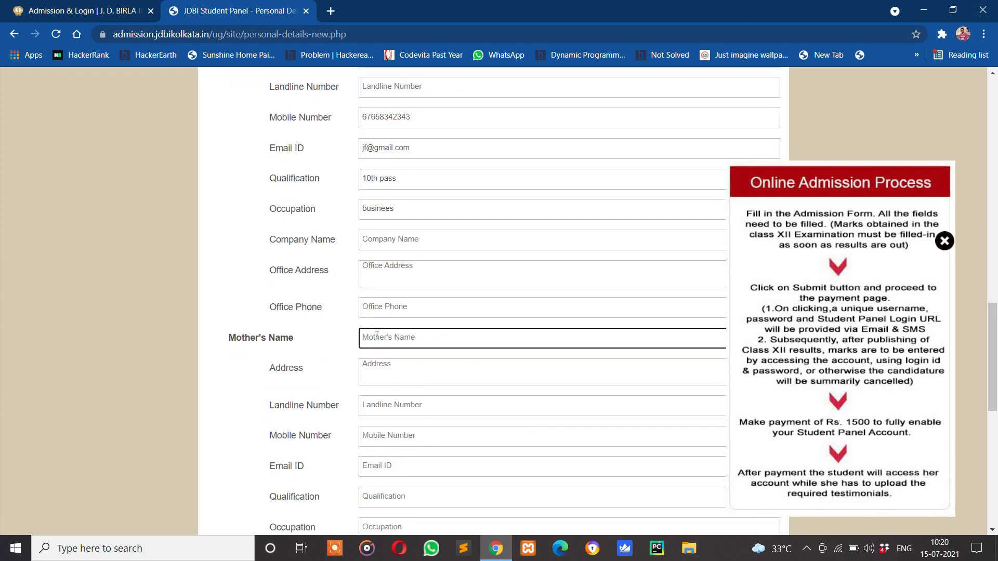
click(377, 337)
text(i)
click(411, 371)
click(412, 410)
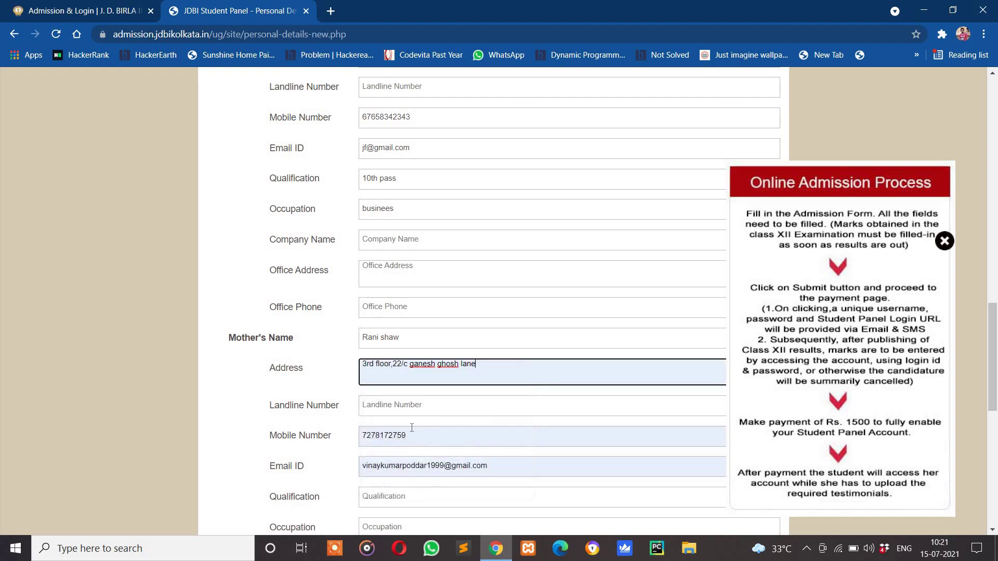
Overwrite the mother's mobile number and clear her email field
double_click(412, 431)
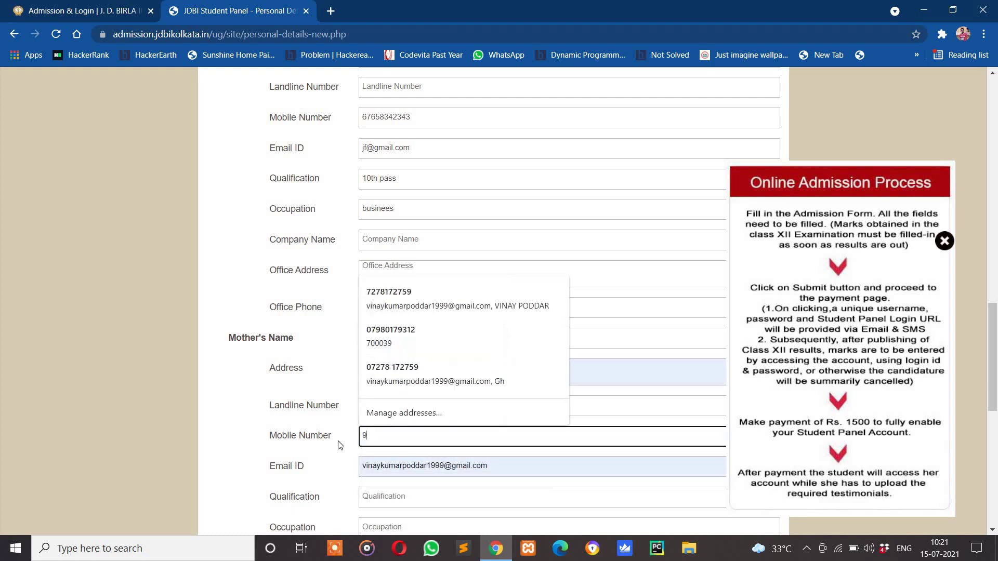
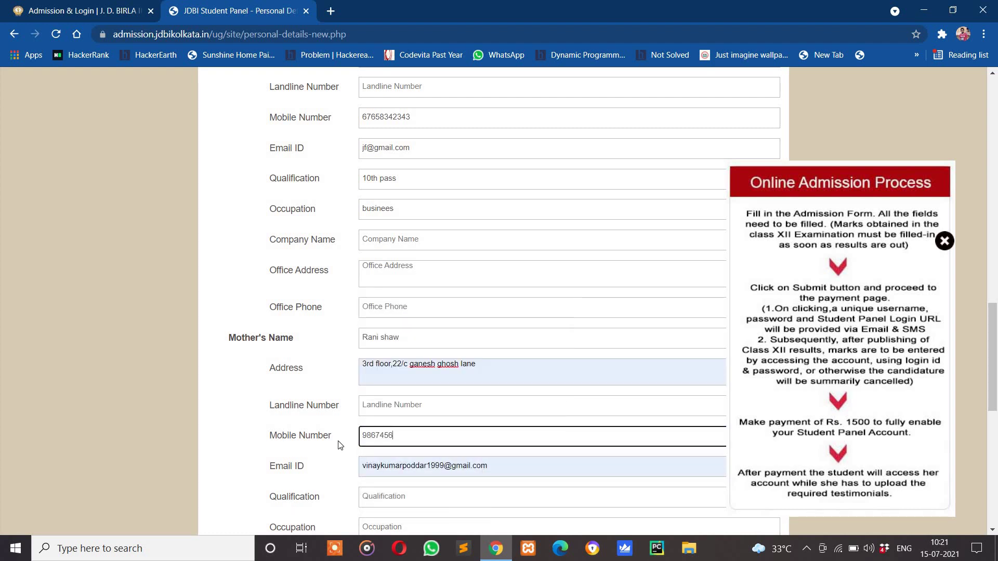
triple_click(425, 468)
key(BackSpace)
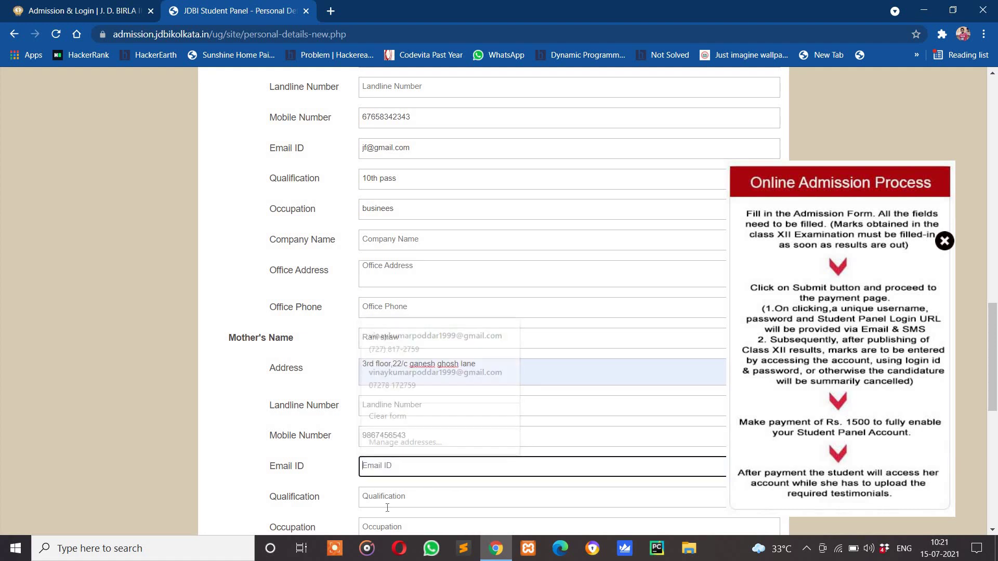
Set the mother's qualification to 10th pass and occupation to housewife
scroll(387, 507, down, 5)
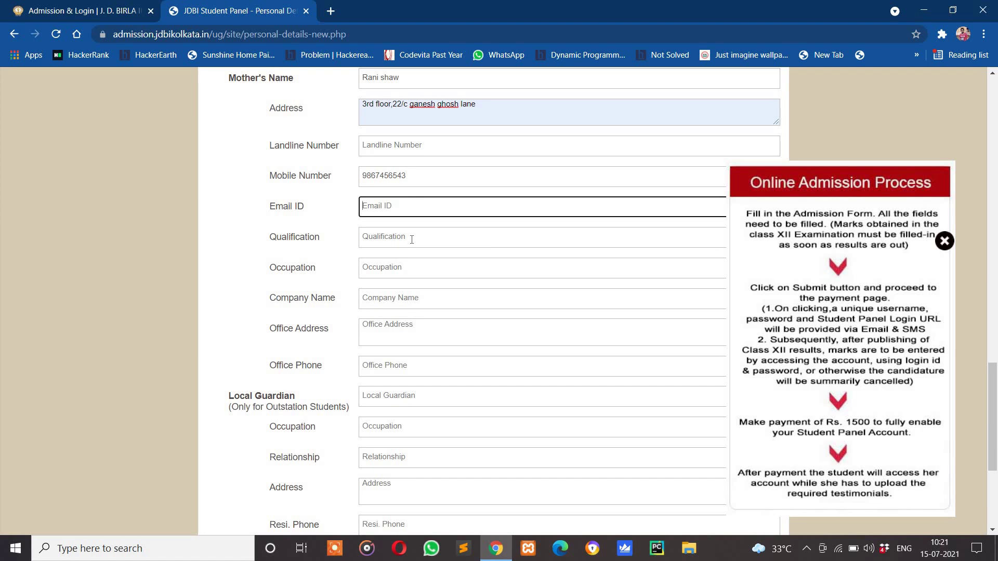
click(411, 240)
text(10th )
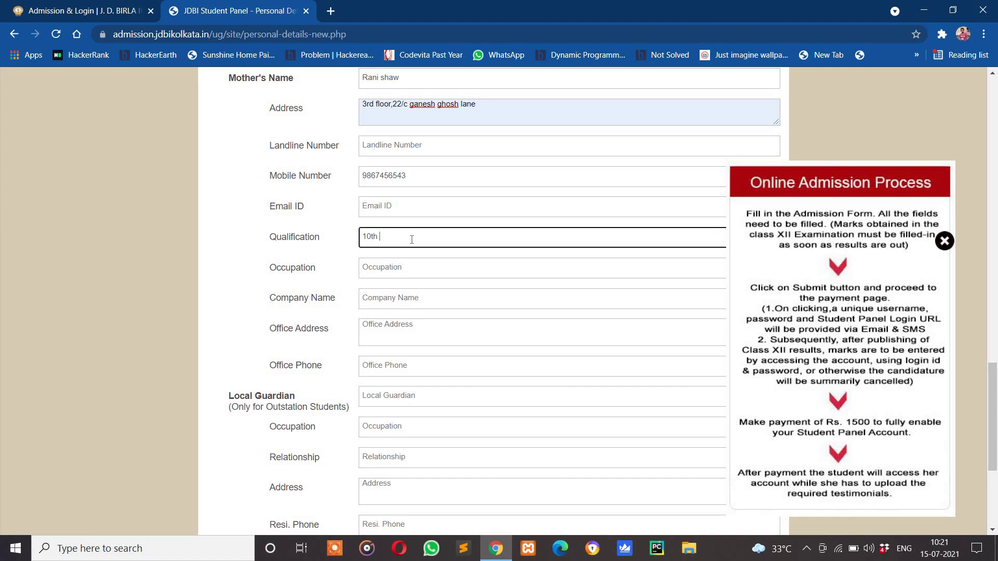
text(pass)
key(Tab)
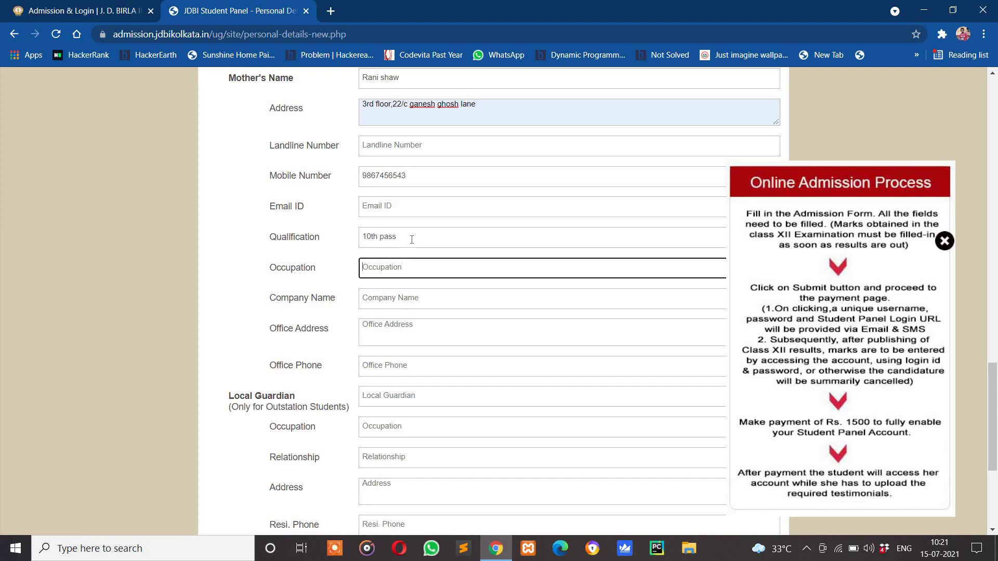
text(housewife)
scroll(392, 270, down, 5)
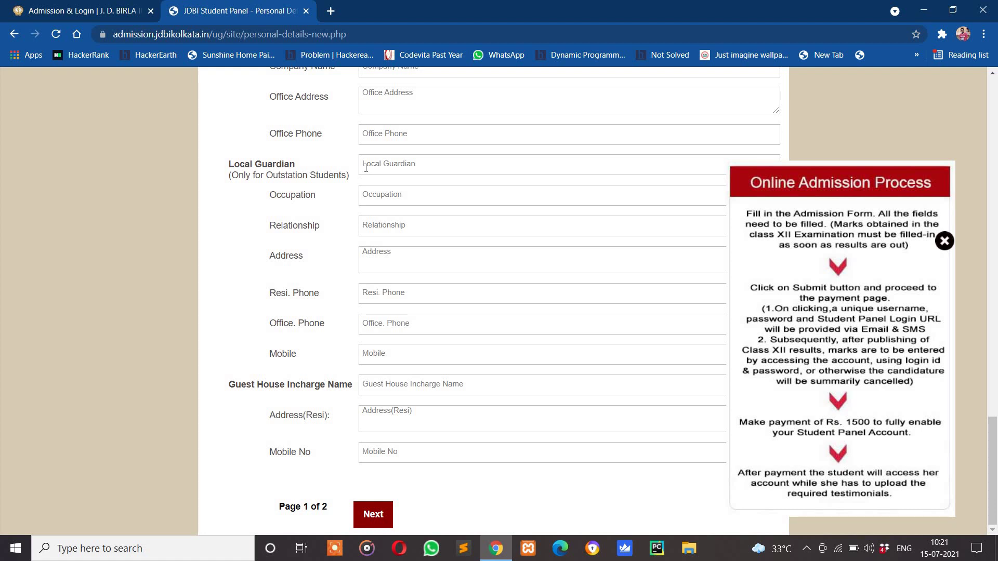
Enter the local guardian's name, occupation business and relationship uncle
click(366, 168)
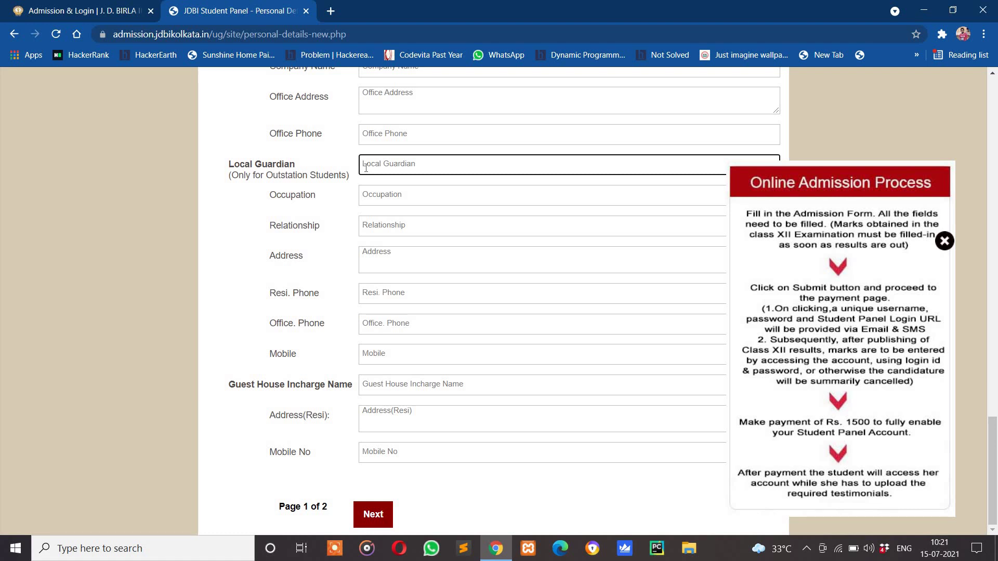
click(391, 198)
text(businee)
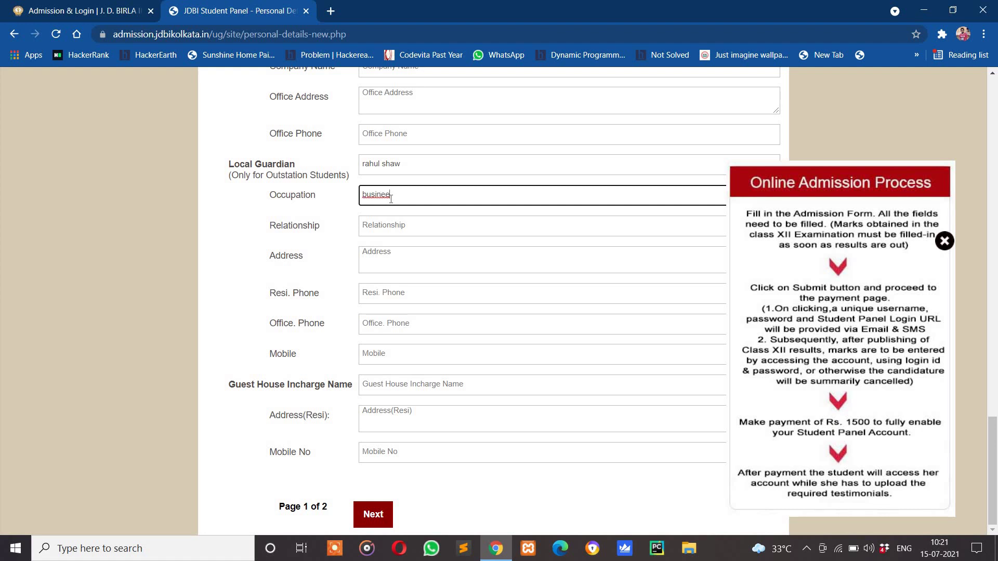
key(BackSpace)
key(BackSpace)
text(ess)
click(401, 232)
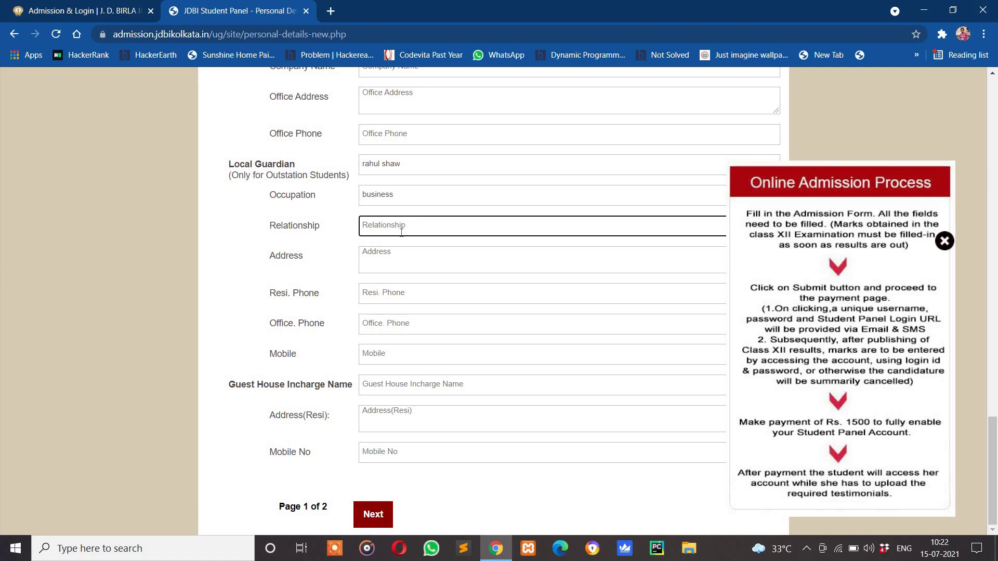
text(uncle)
Autofill the guardian's address and replace the residence phone number
click(395, 257)
click(376, 275)
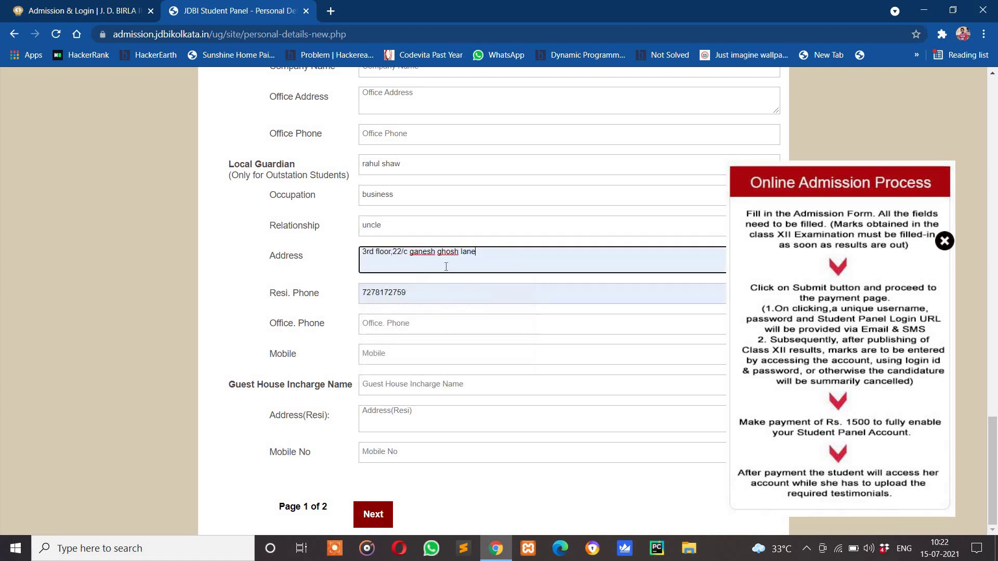
double_click(392, 298)
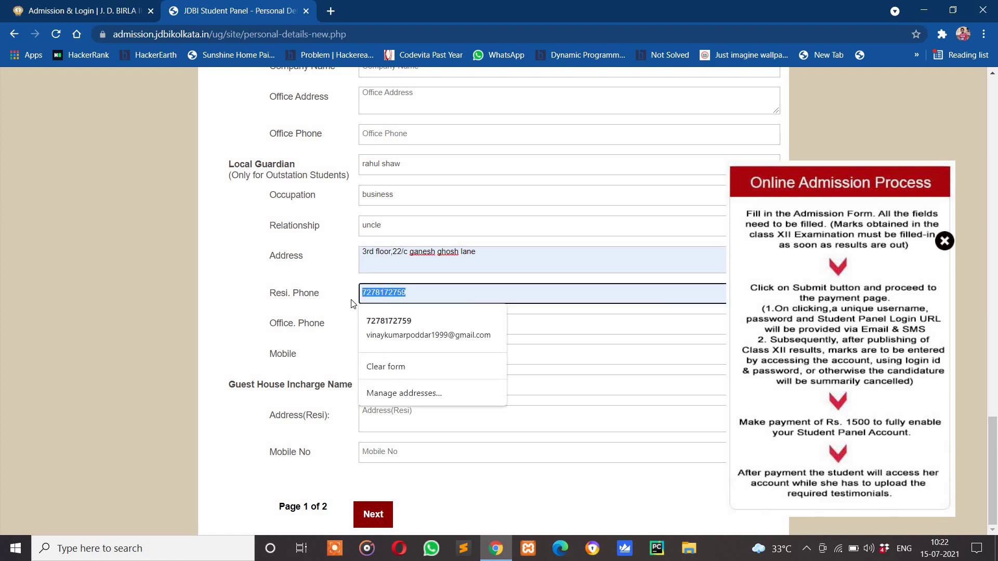
key(BackSpace)
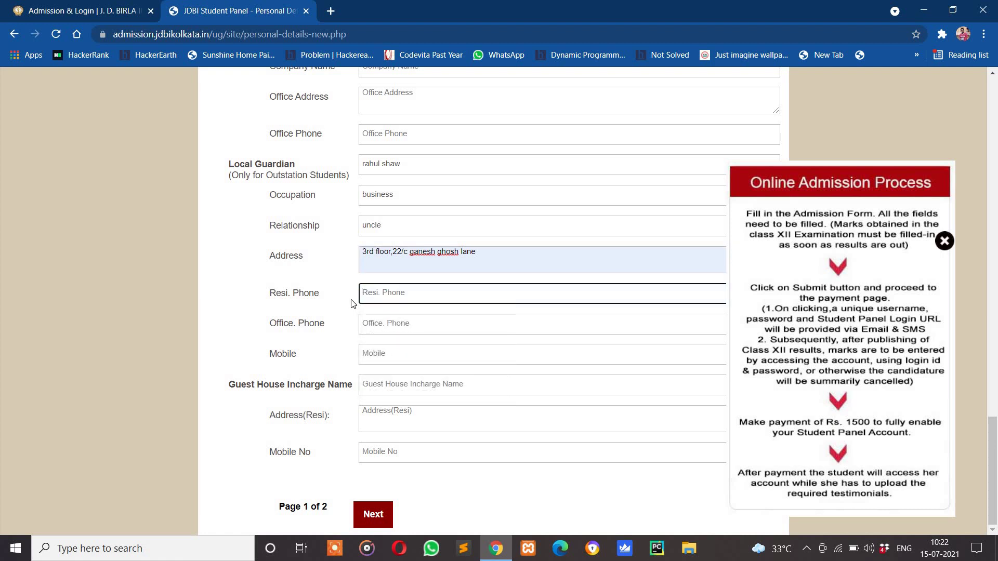
Enter the guest house incharge's name, residential address and mobile number
click(413, 388)
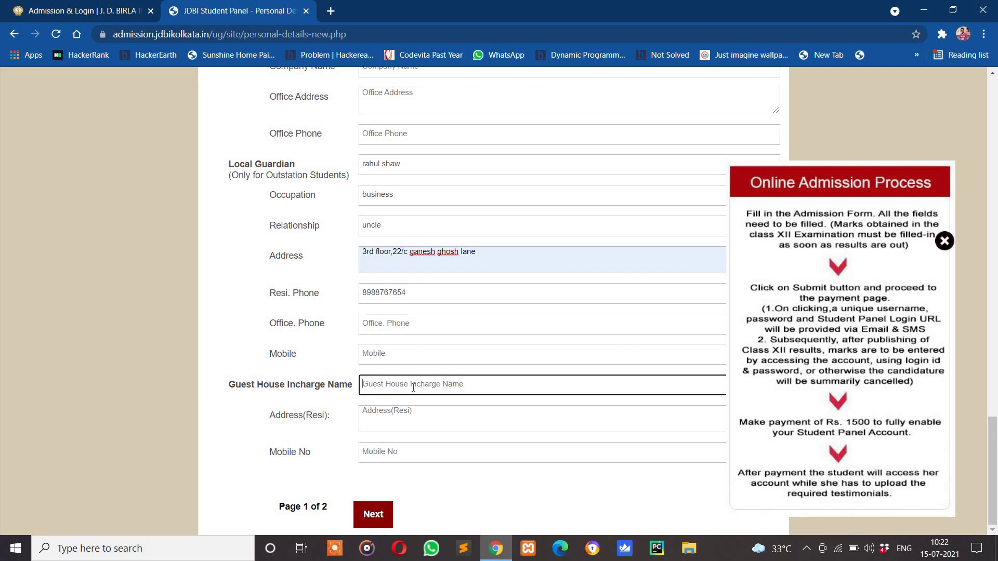
key(Tab)
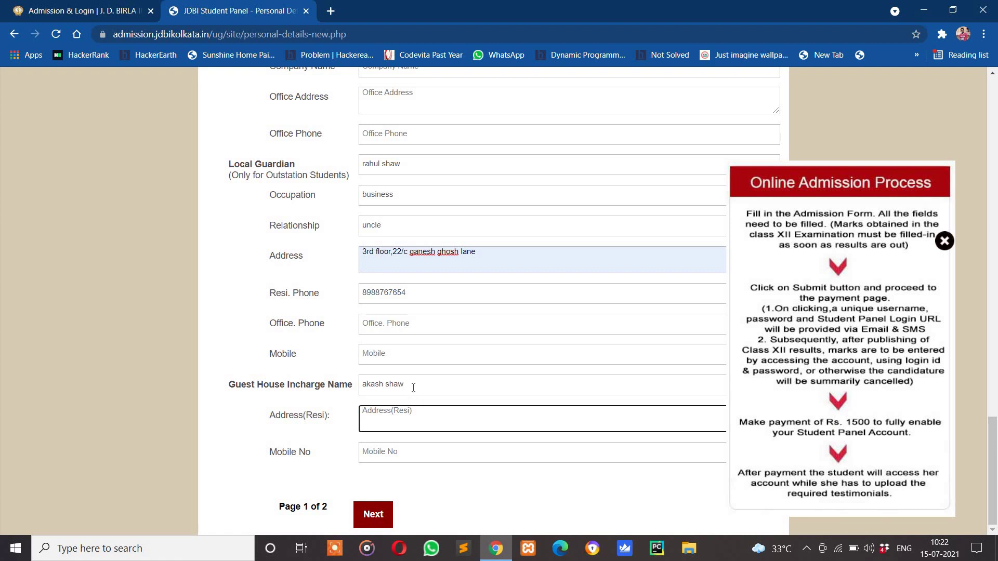
key(Tab)
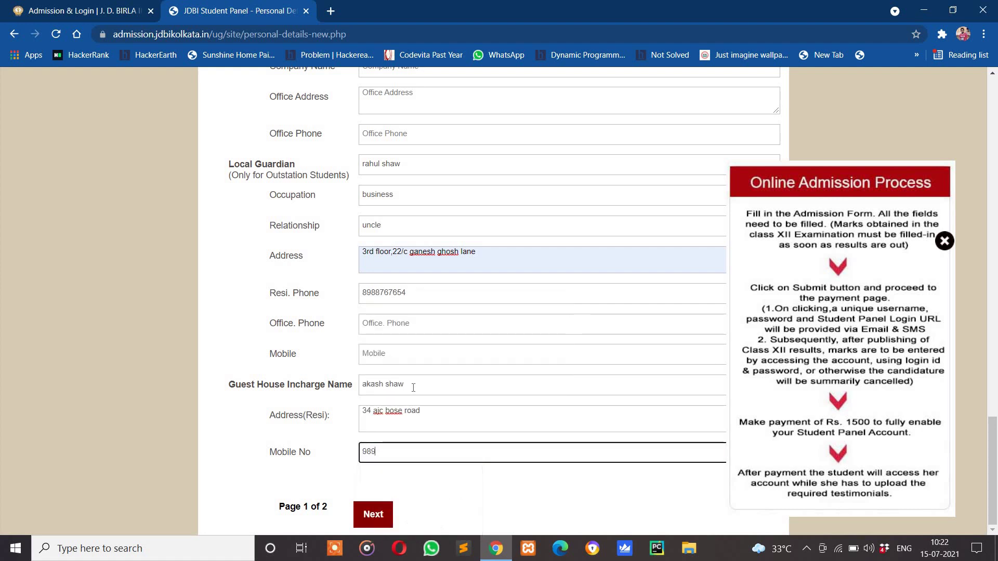
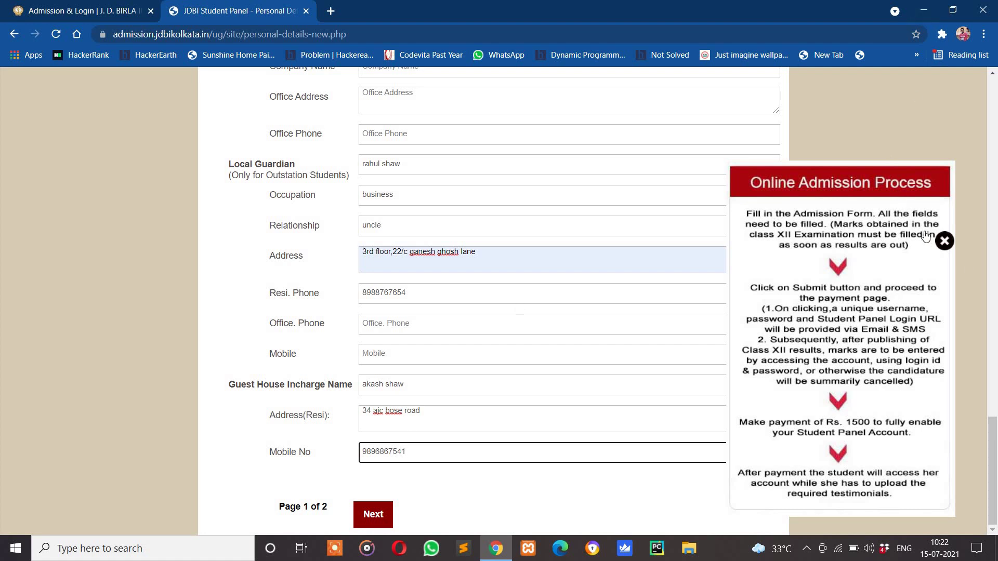
Close the admission-process guide, attempt Next, and dismiss the missing-fields warning
click(945, 242)
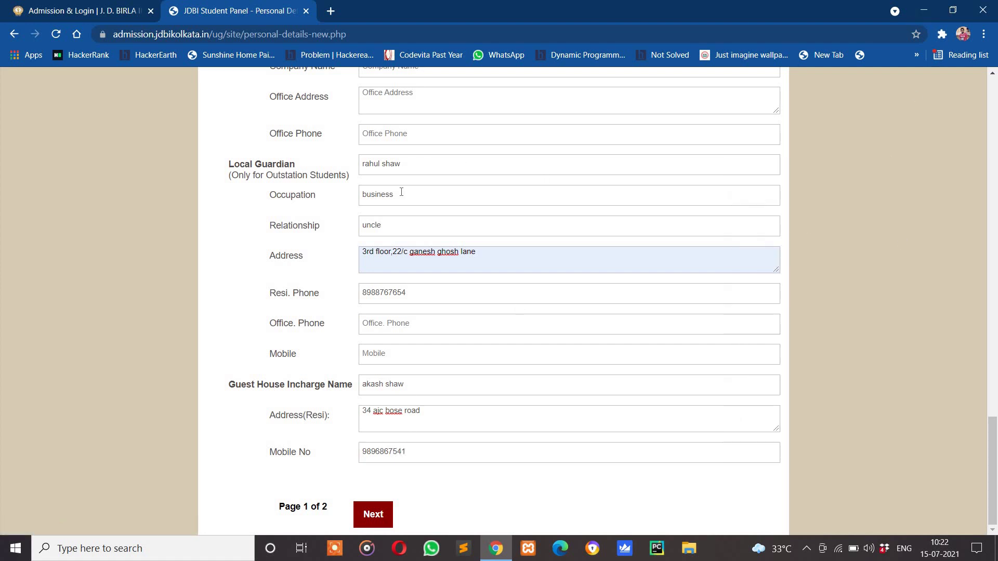
scroll(401, 195, up, 10)
scroll(401, 197, down, 10)
click(373, 520)
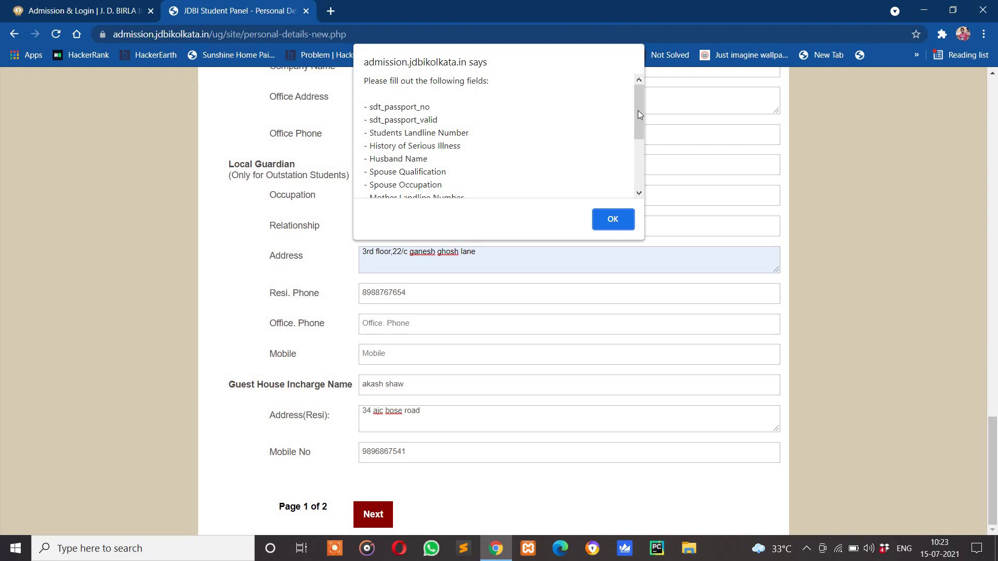
drag(643, 130, 638, 91)
click(613, 219)
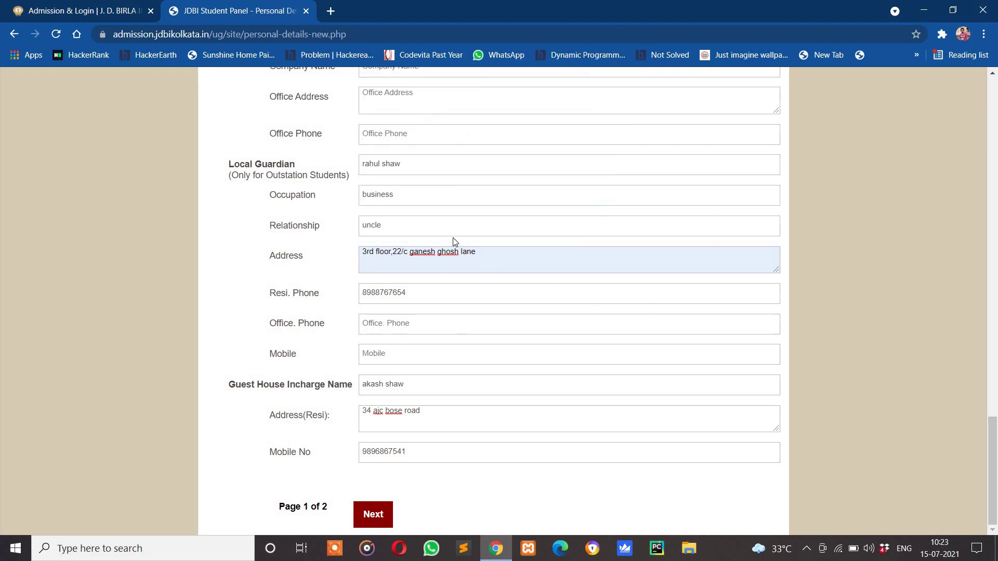
Retry Next, dismiss the repeated missing-fields warning, and return toward the form's top
scroll(452, 236, up, 1)
scroll(451, 233, up, 16)
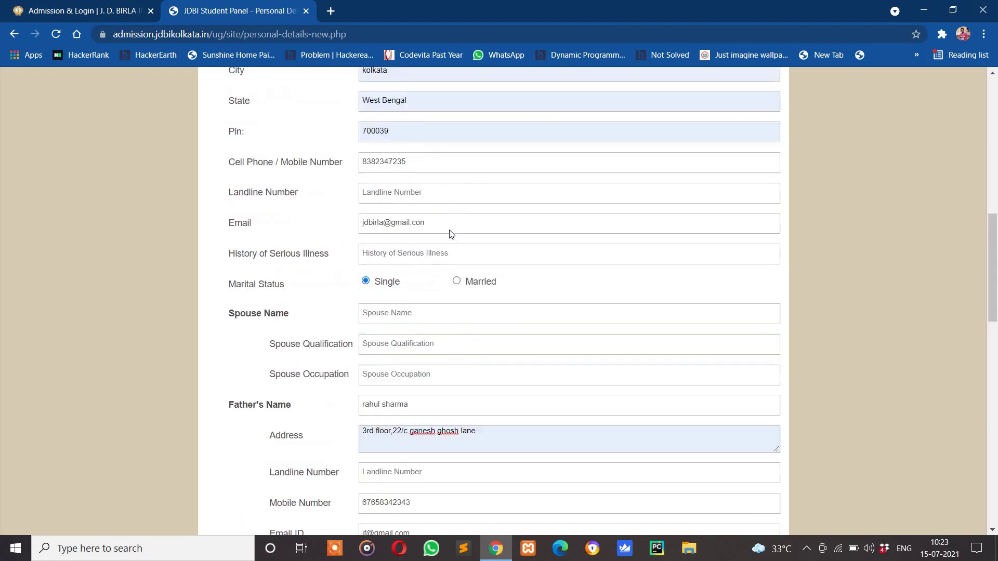
scroll(451, 234, up, 5)
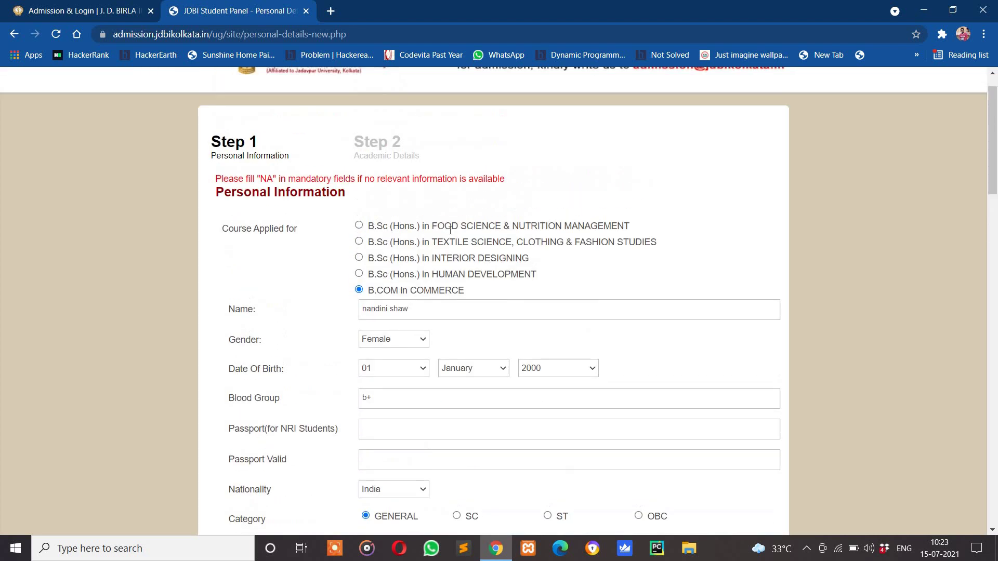
scroll(450, 230, down, 9)
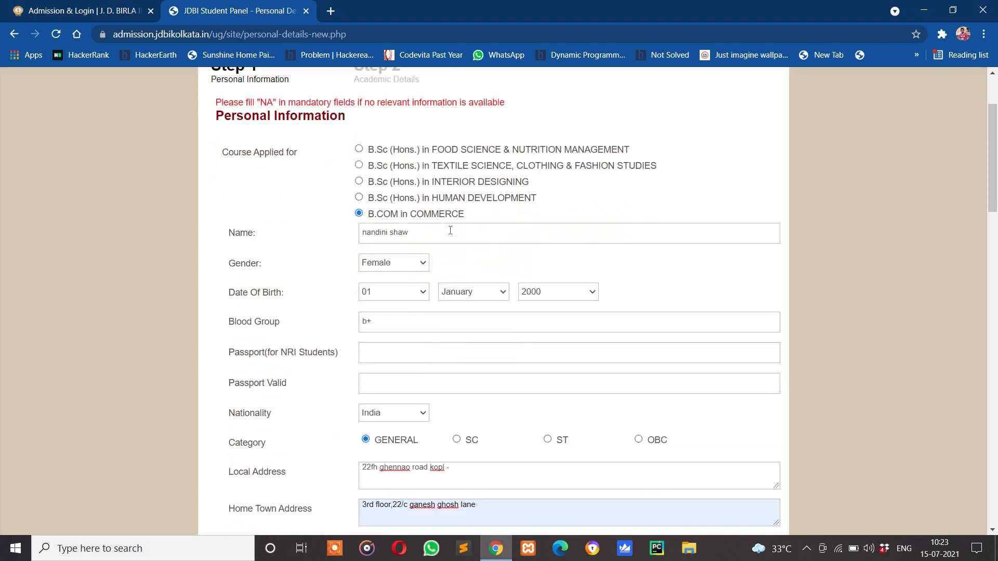
scroll(450, 230, up, 6)
scroll(450, 230, down, 11)
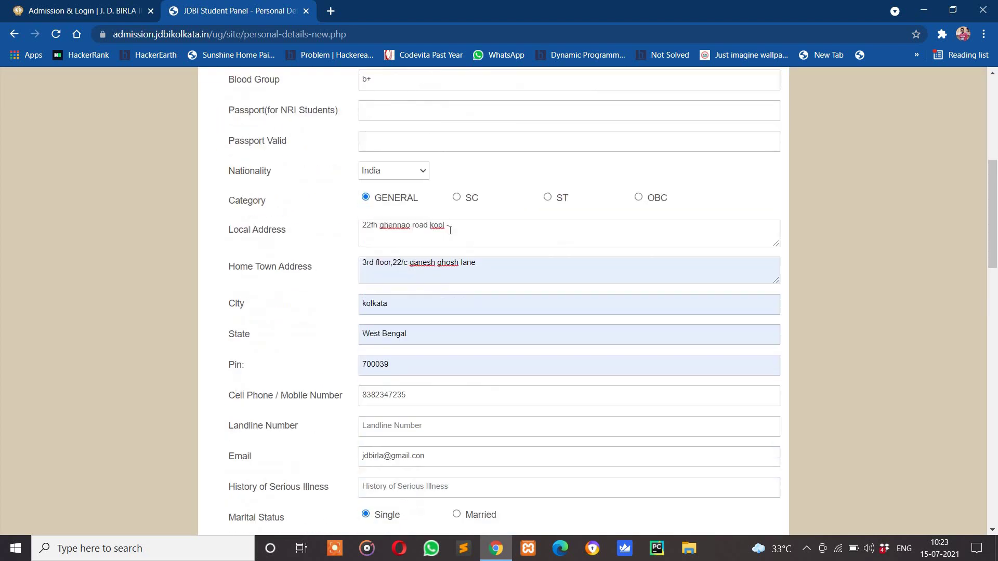
scroll(459, 312, down, 8)
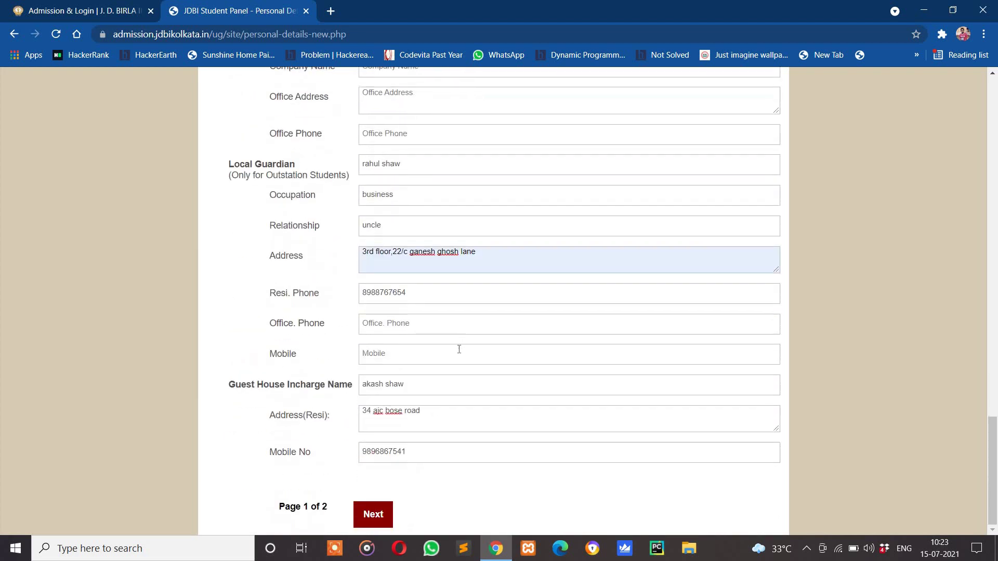
scroll(459, 350, up, 1)
scroll(426, 417, down, 1)
click(369, 505)
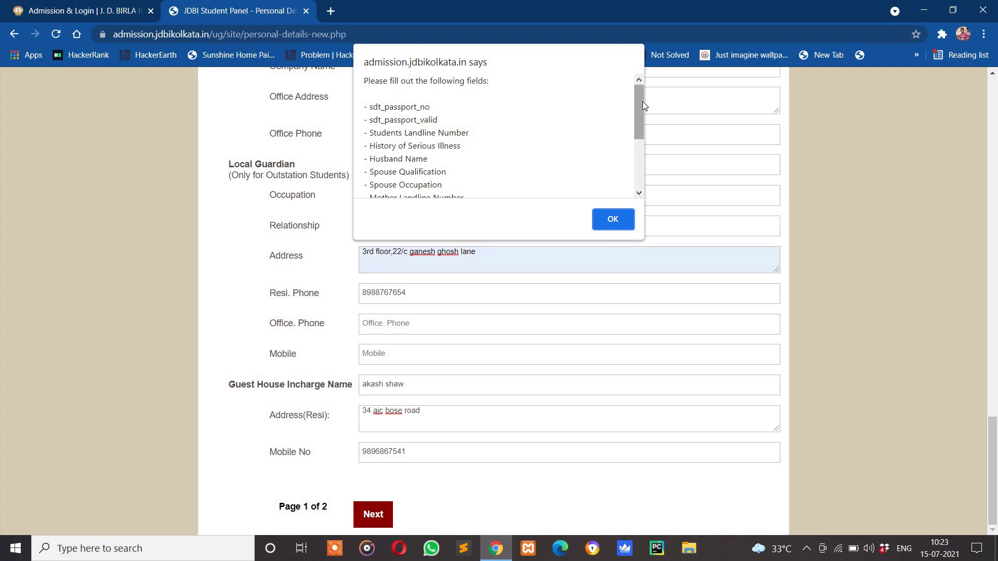
drag(642, 102, 642, 172)
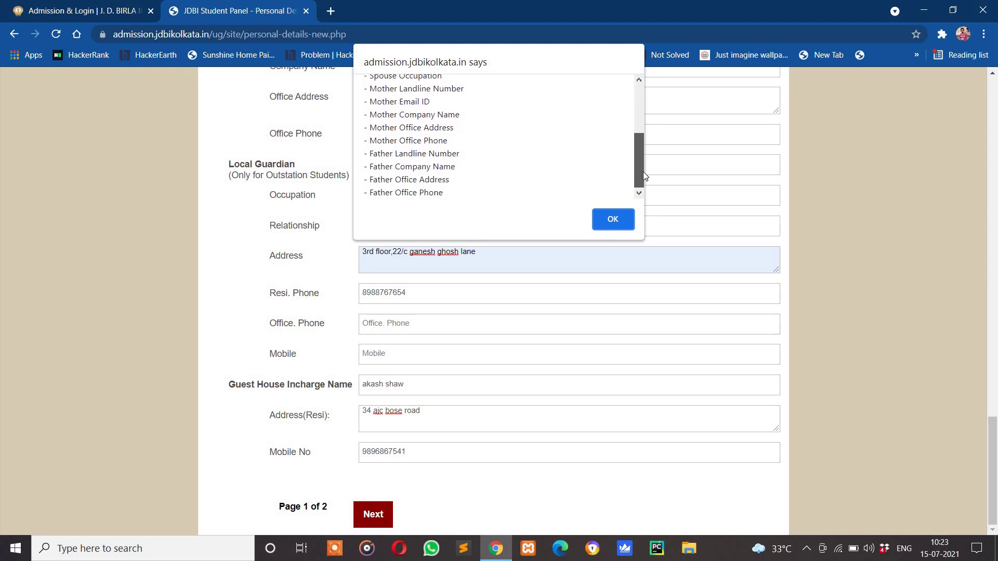
drag(644, 138, 638, 85)
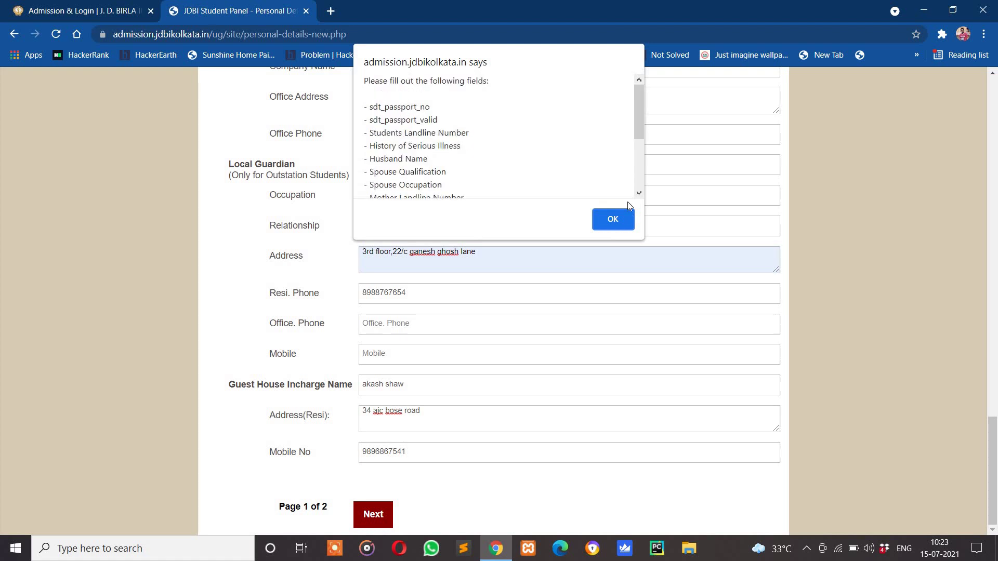
click(624, 223)
scroll(592, 219, up, 5)
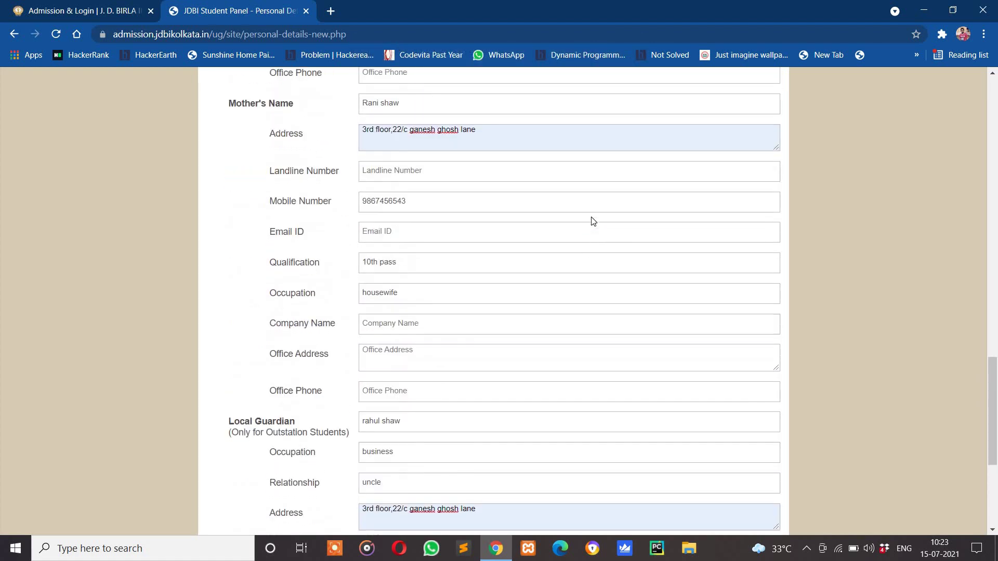
scroll(593, 221, up, 20)
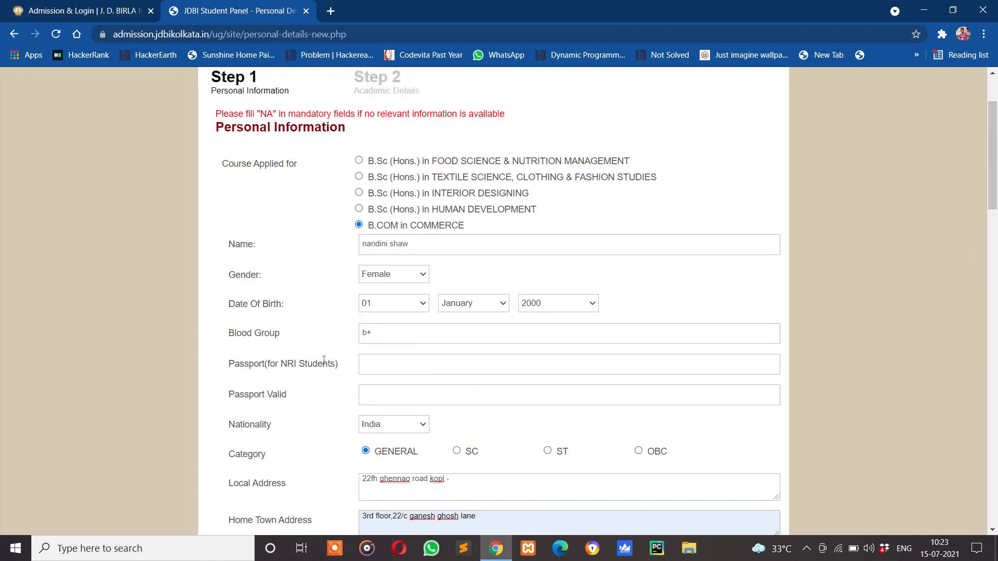
scroll(333, 361, down, 1)
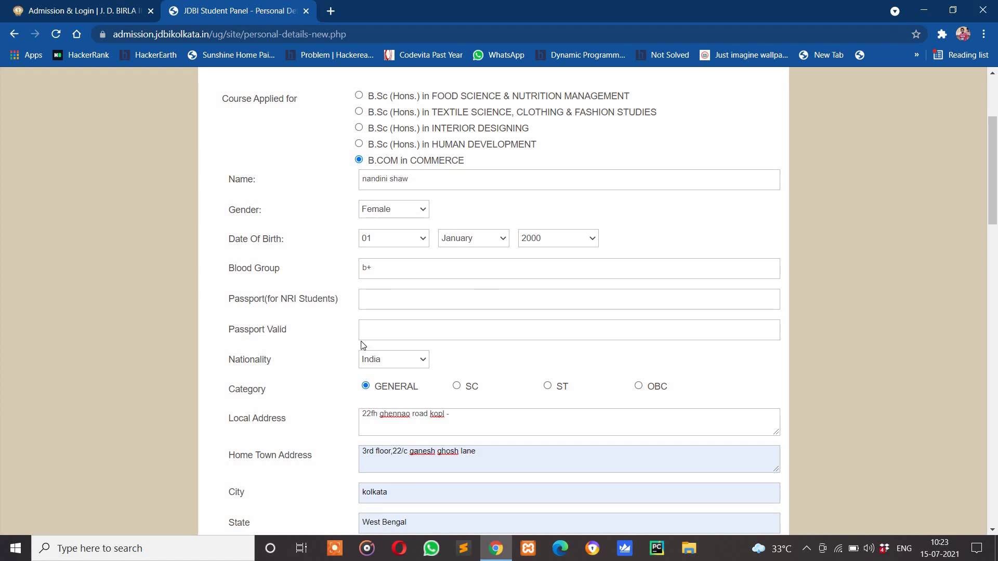
Answer 'no' to the History of Serious Illness question
scroll(363, 345, down, 2)
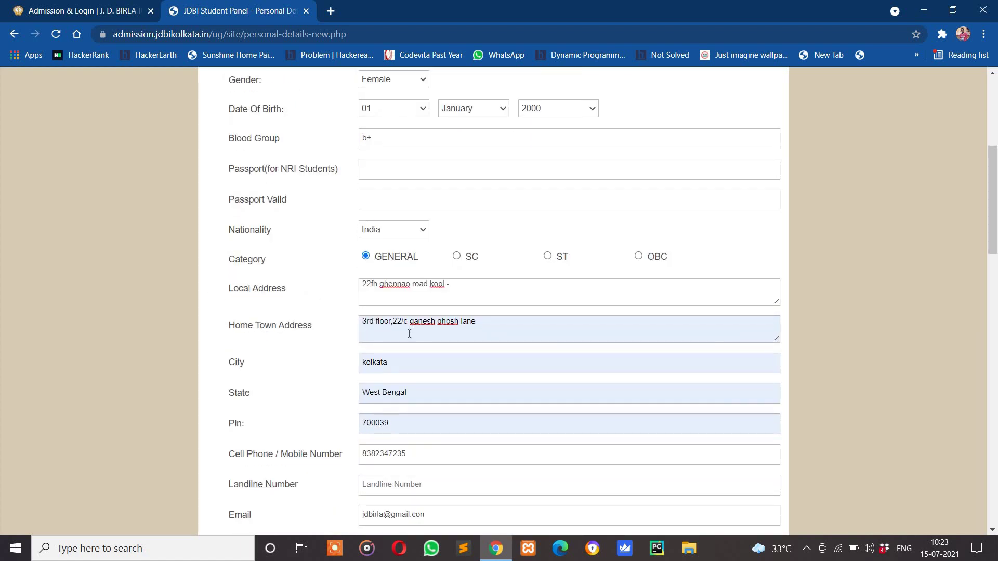
scroll(409, 334, down, 2)
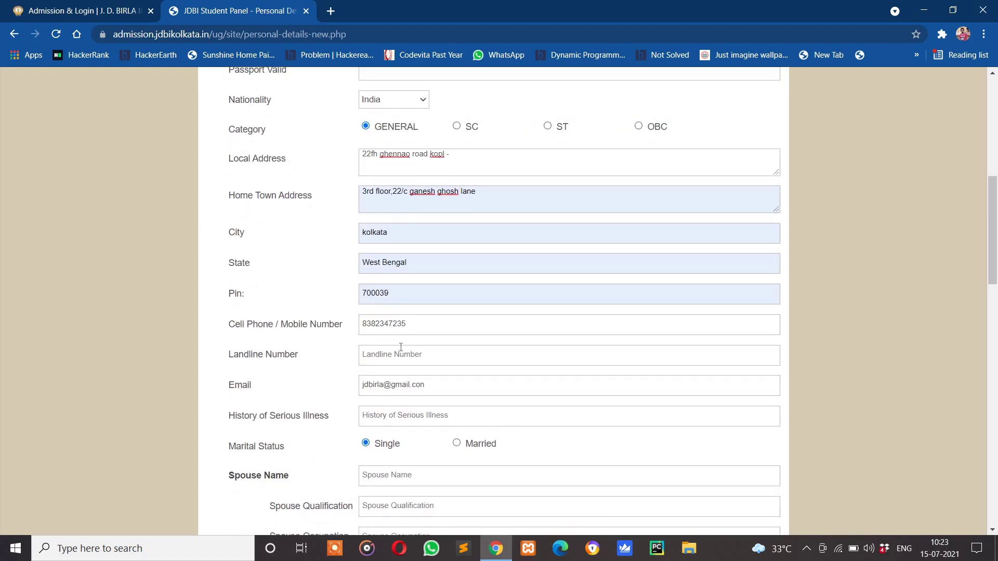
click(400, 351)
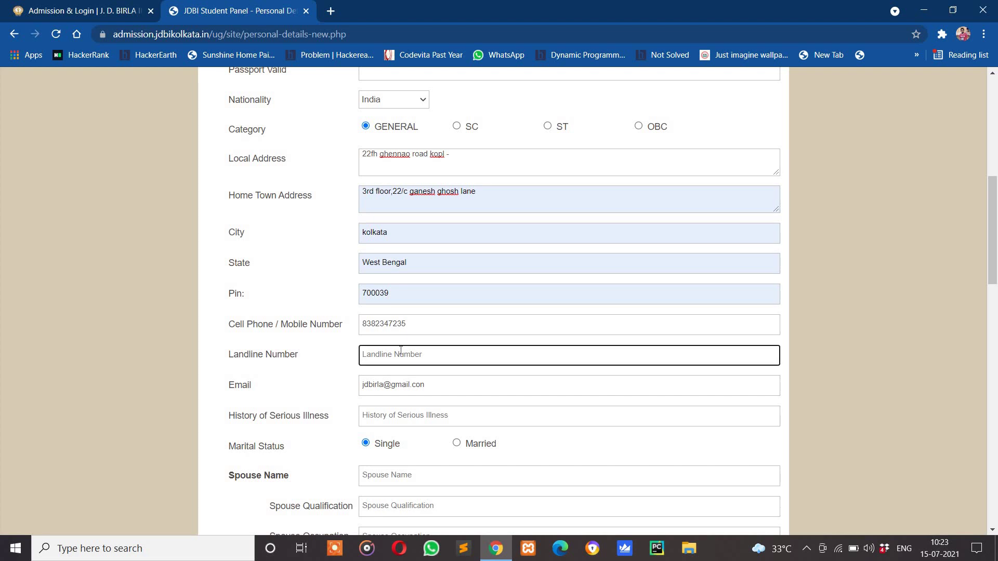
scroll(423, 403, up, 3)
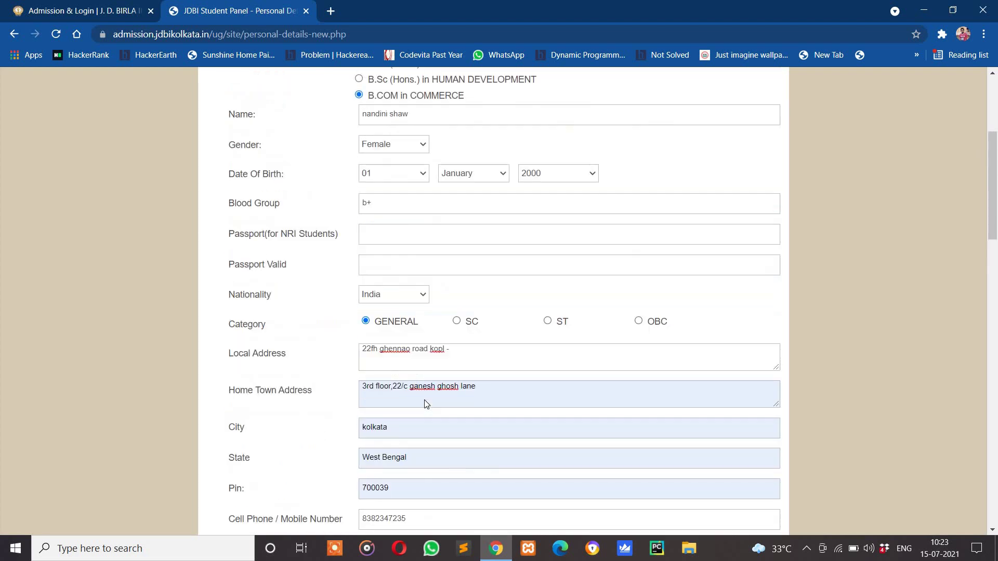
scroll(425, 401, down, 2)
scroll(425, 400, up, 3)
scroll(421, 392, down, 6)
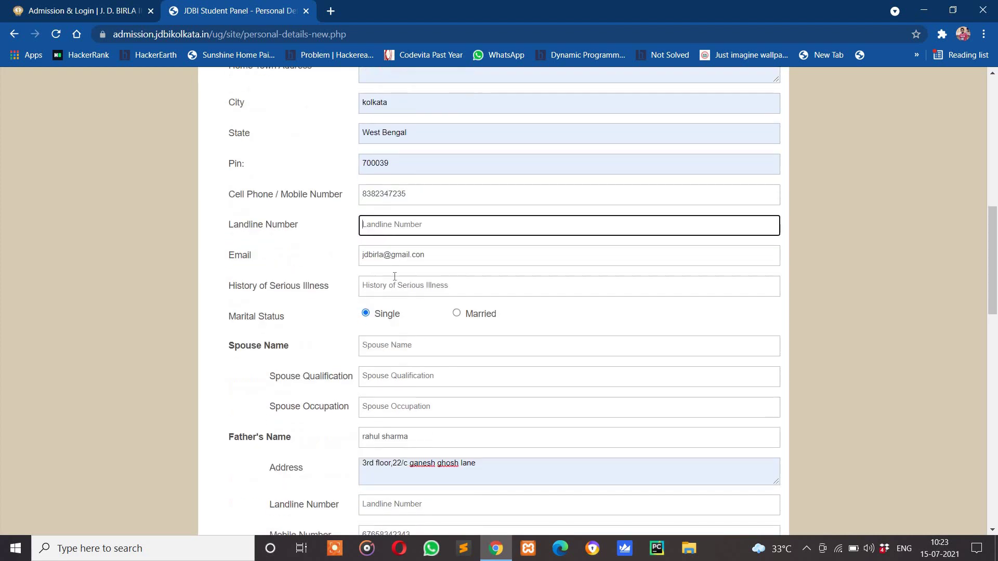
click(393, 297)
text(no)
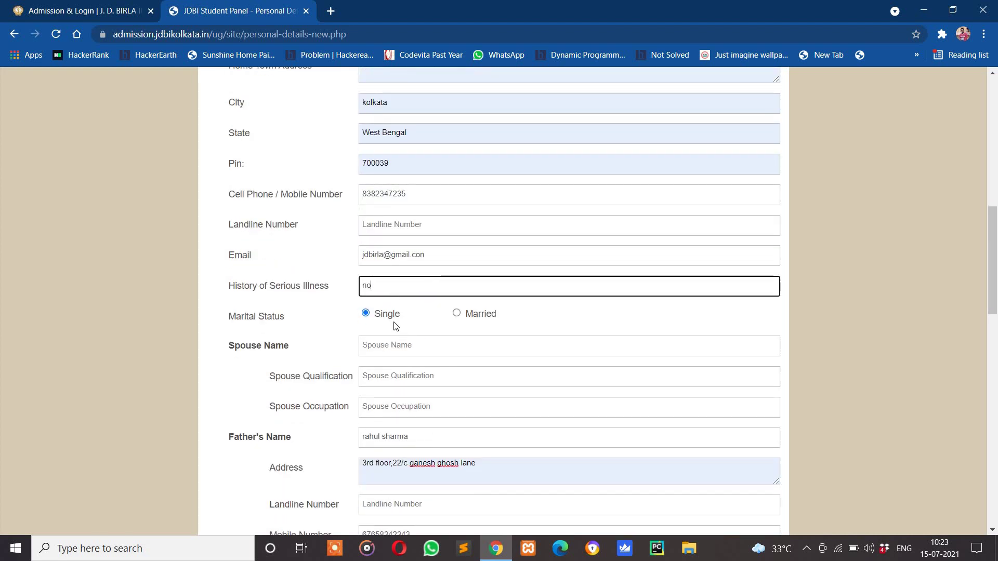
Enter the father's company 'shaw enterprise', plus his office address and office phone number
scroll(383, 312, down, 1)
scroll(360, 343, down, 2)
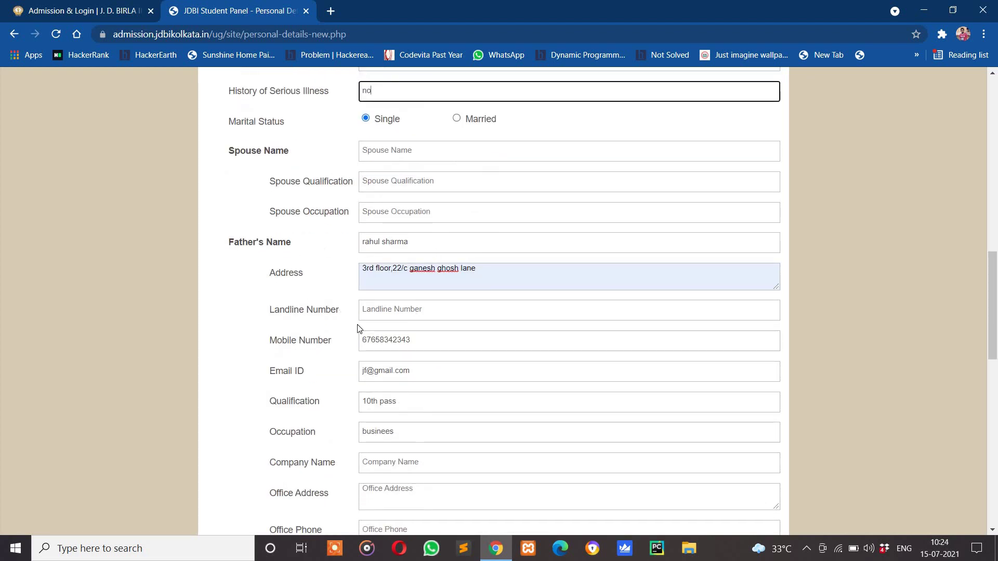
scroll(381, 393, down, 1)
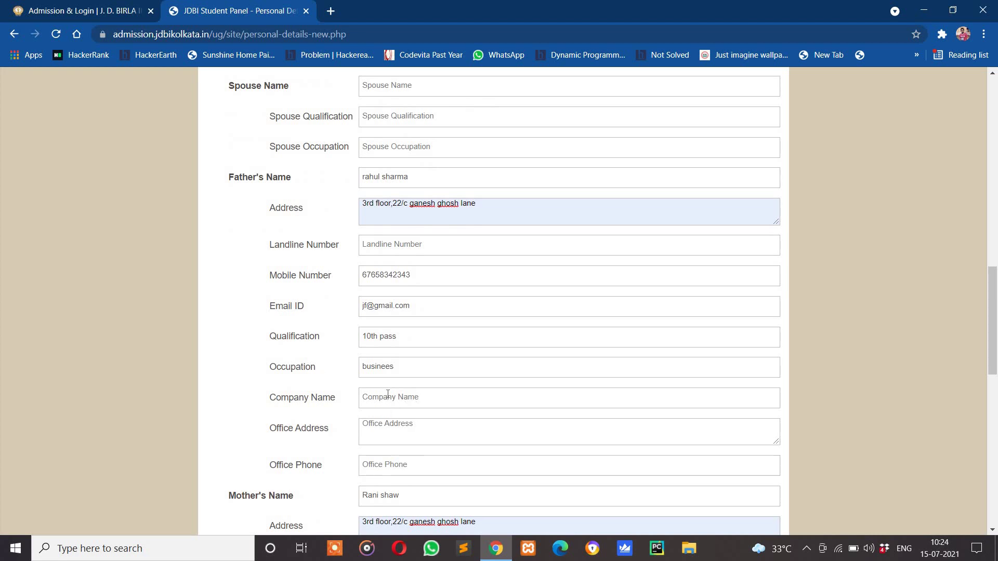
click(387, 397)
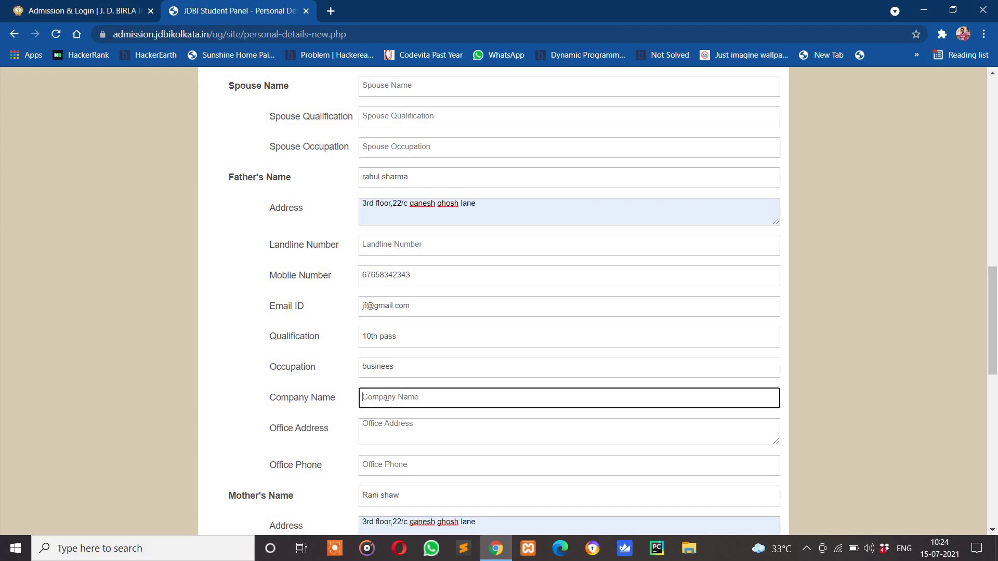
text(shaw enterprise)
click(374, 434)
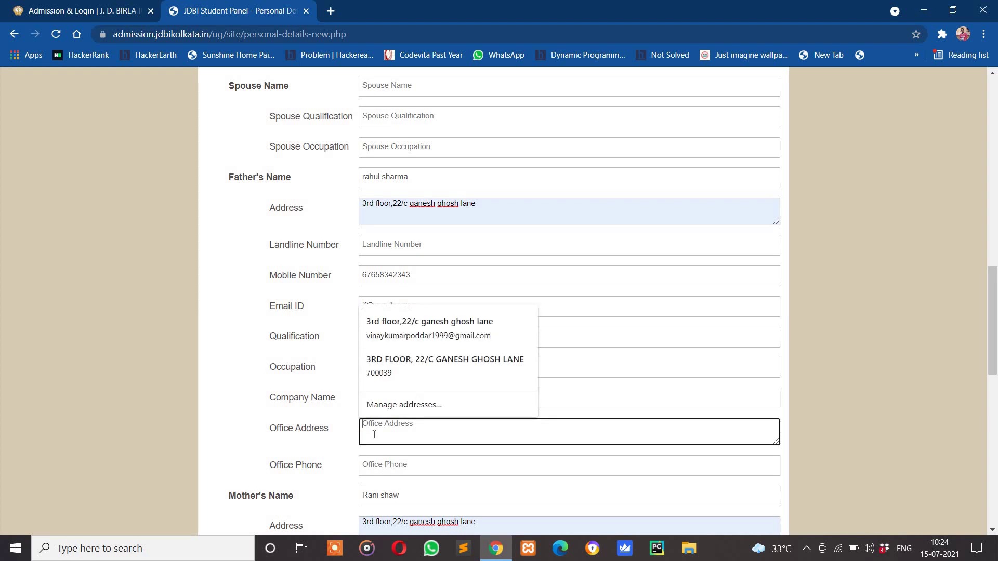
click(389, 465)
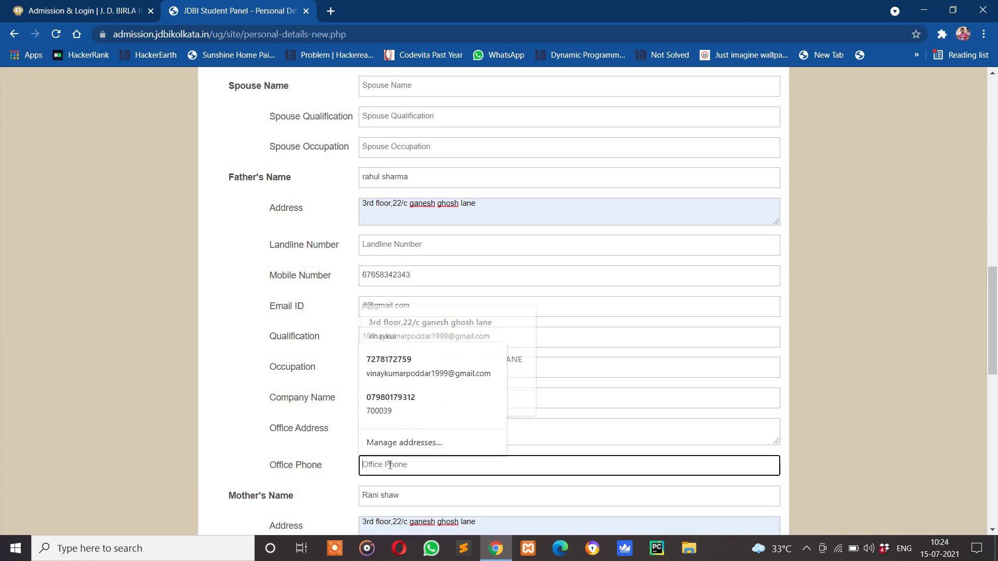
scroll(388, 457, down, 1)
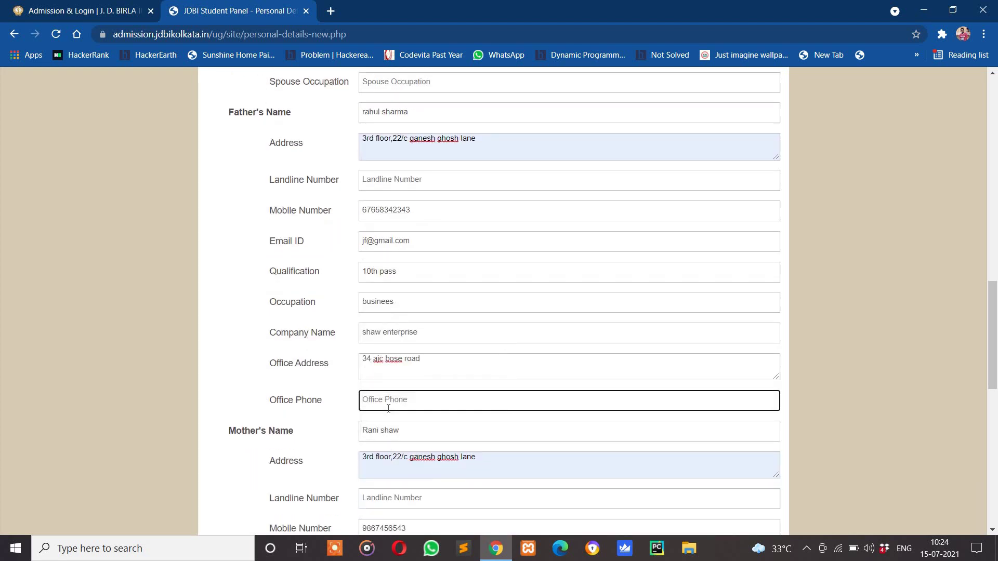
scroll(388, 409, down, 4)
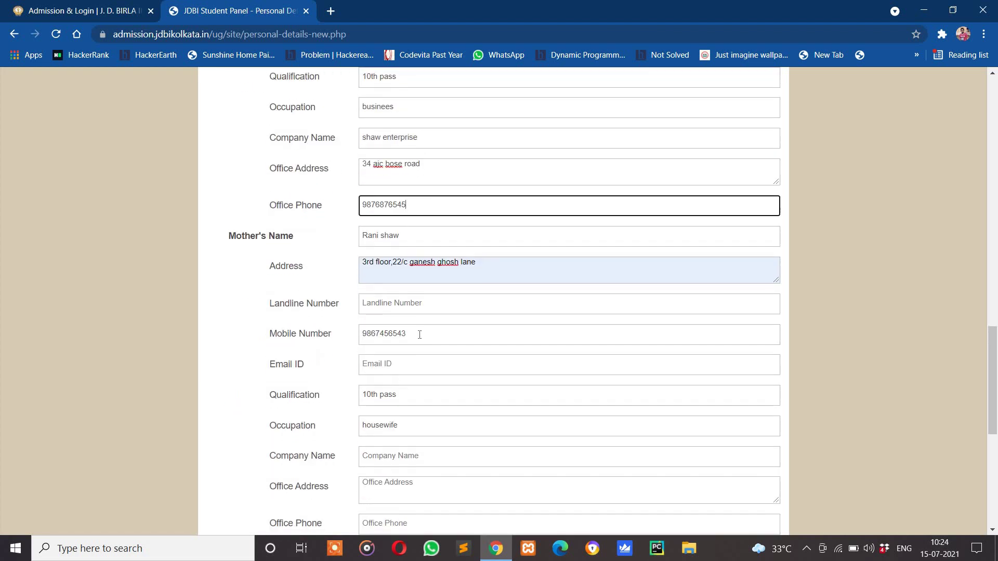
Enter the mother's e-mail address and put 'no' for her company name and office address
click(372, 365)
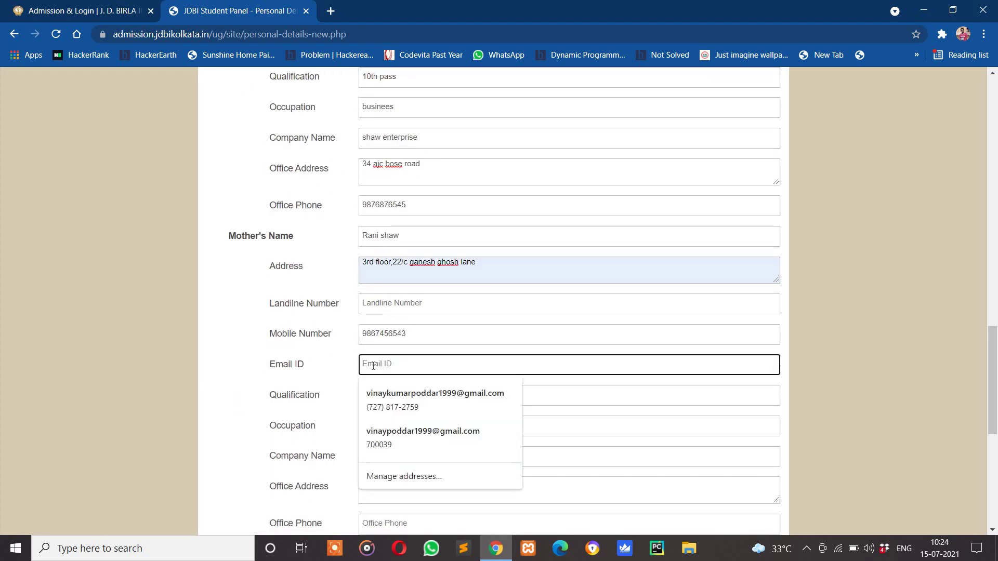
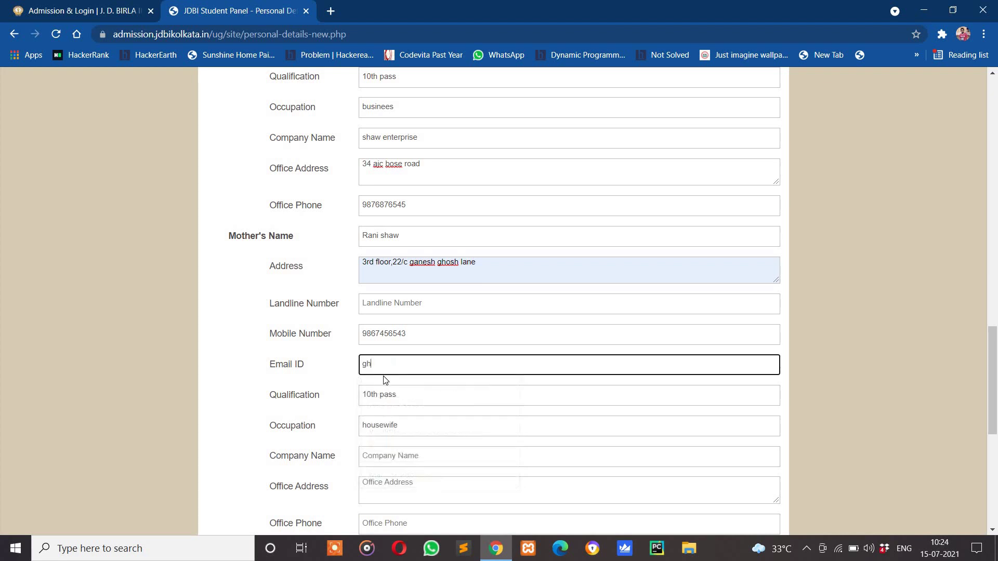
scroll(410, 401, down, 1)
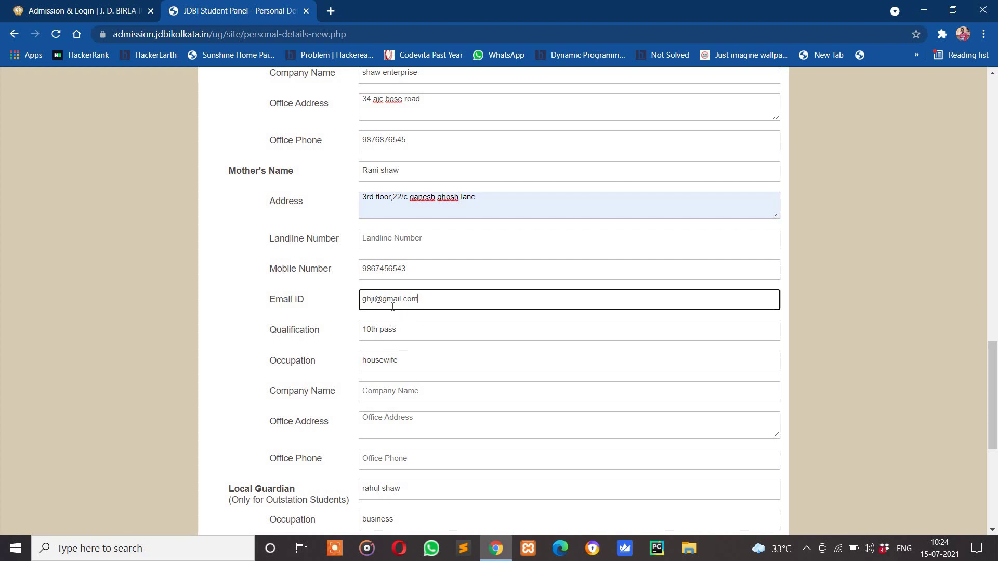
click(391, 394)
text(no)
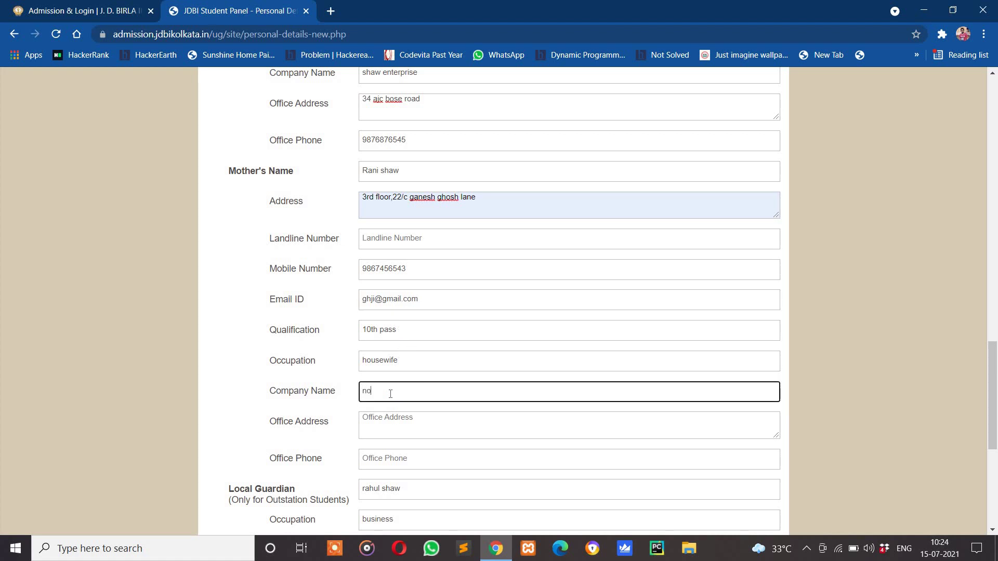
click(393, 423)
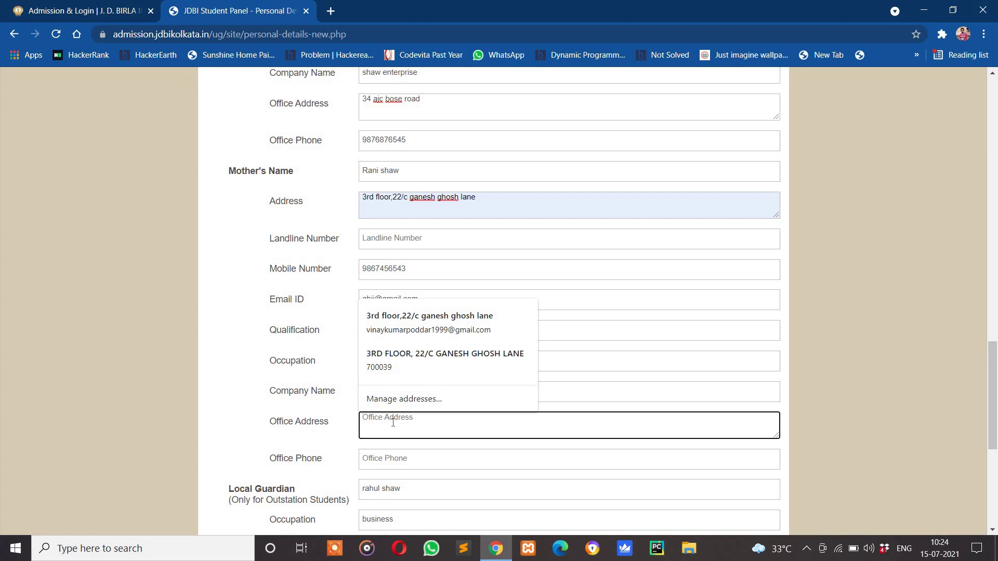
text(no)
scroll(390, 439, down, 1)
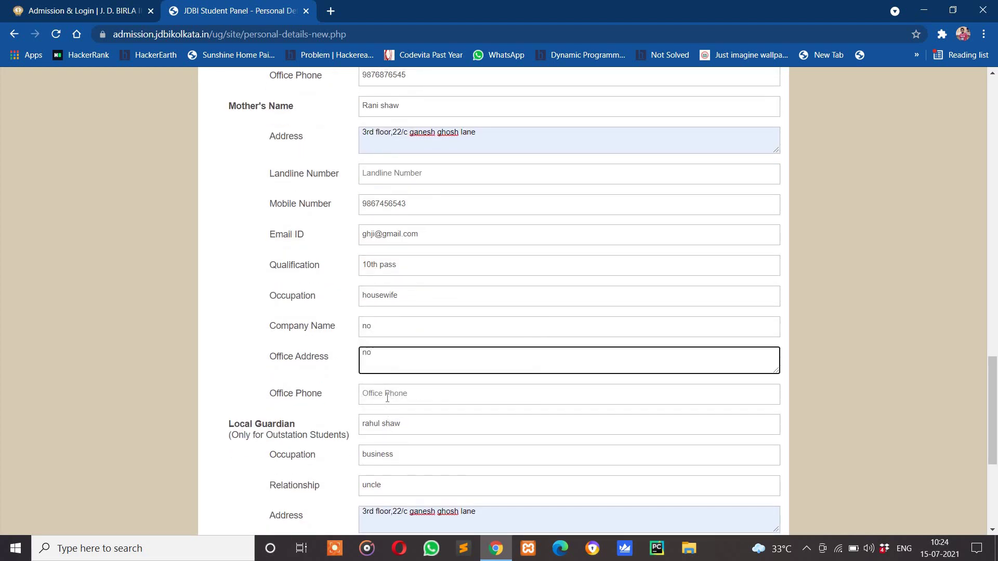
scroll(387, 398, down, 5)
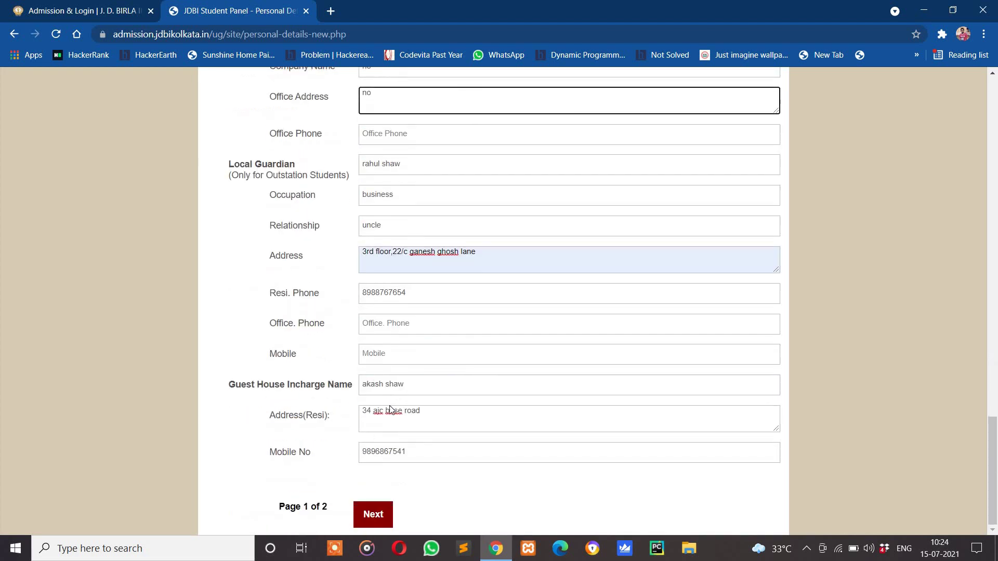
click(372, 514)
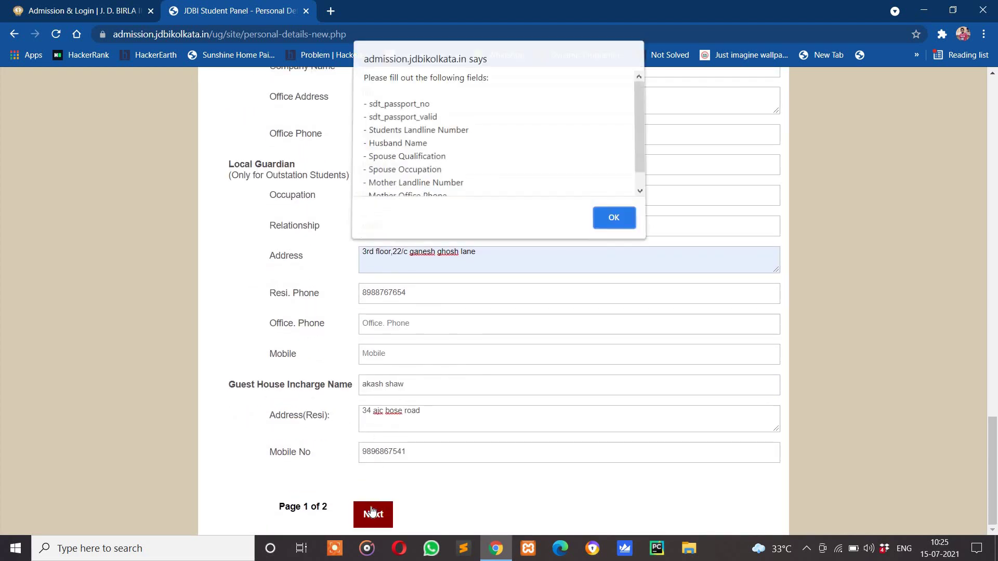
click(604, 219)
click(368, 516)
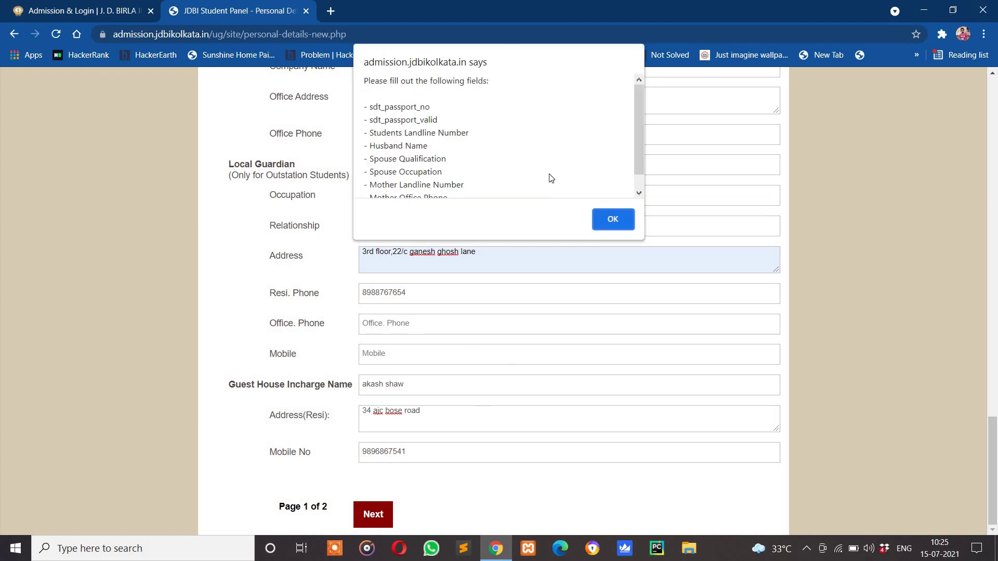
drag(642, 139, 641, 163)
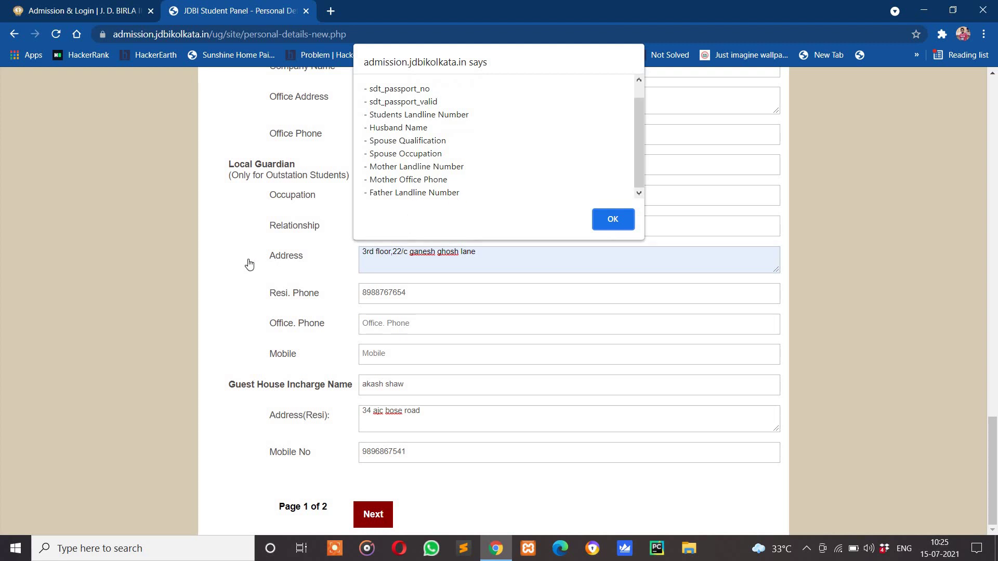
click(627, 230)
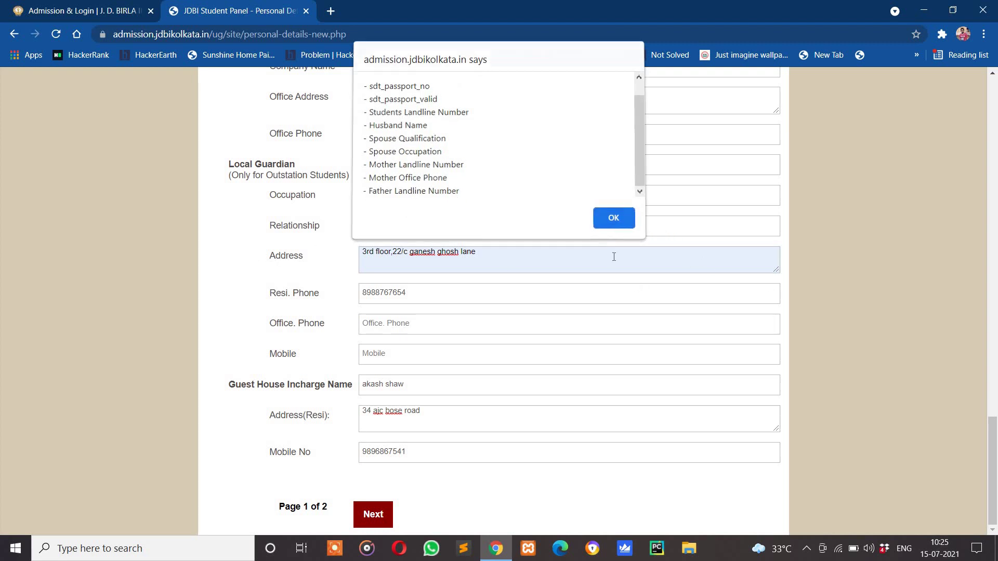
drag(992, 433, 985, 323)
Put 0 in the father's landline and 000 in the mother's office phone, and enter the local guardian's office phone
click(585, 259)
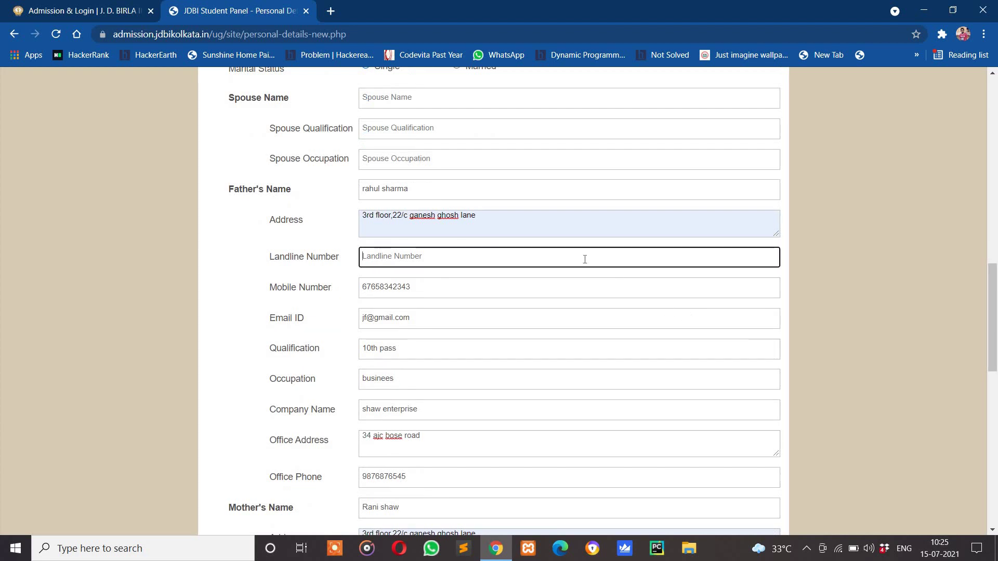
text(000)
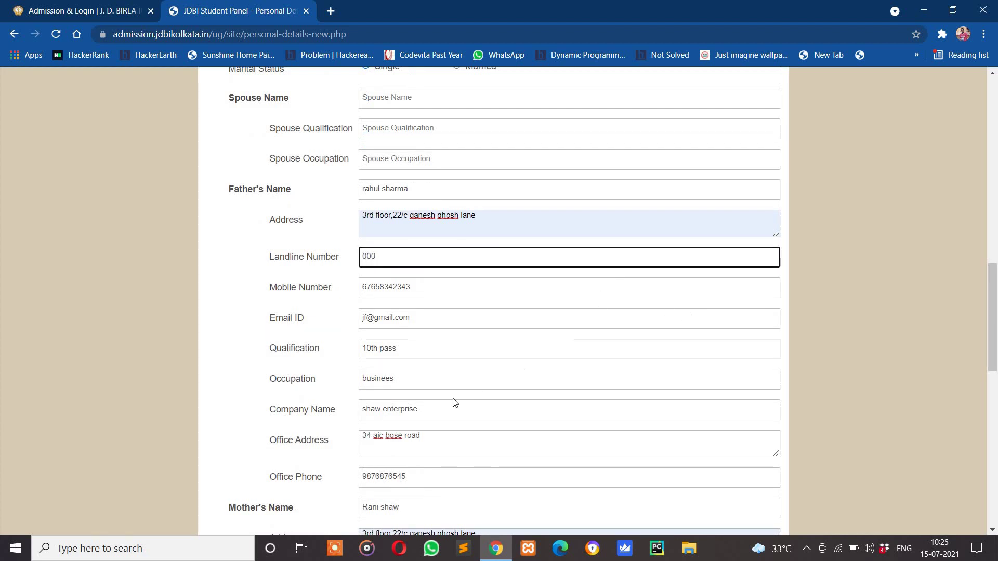
scroll(406, 312, down, 1)
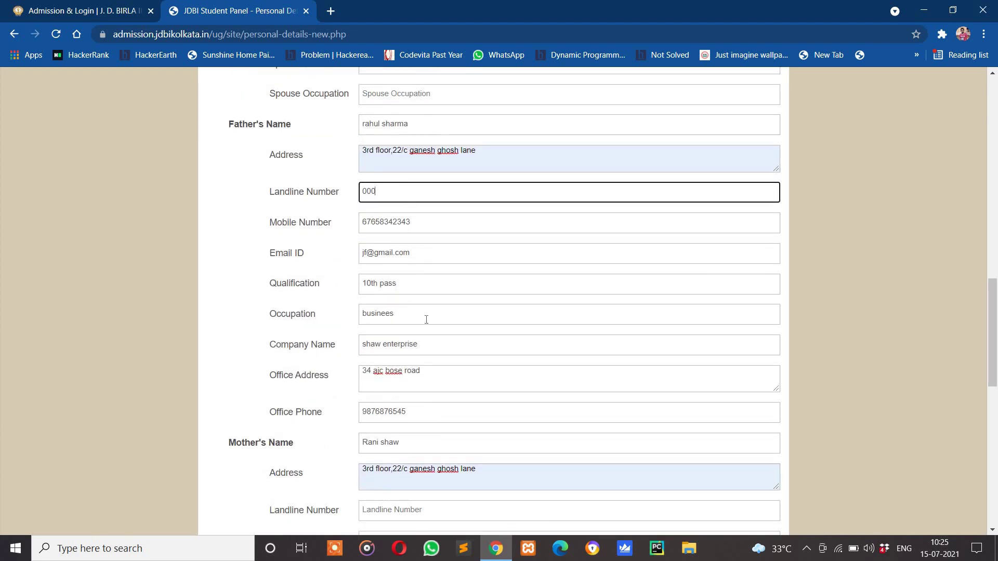
drag(995, 301, 996, 394)
scroll(641, 341, down, 2)
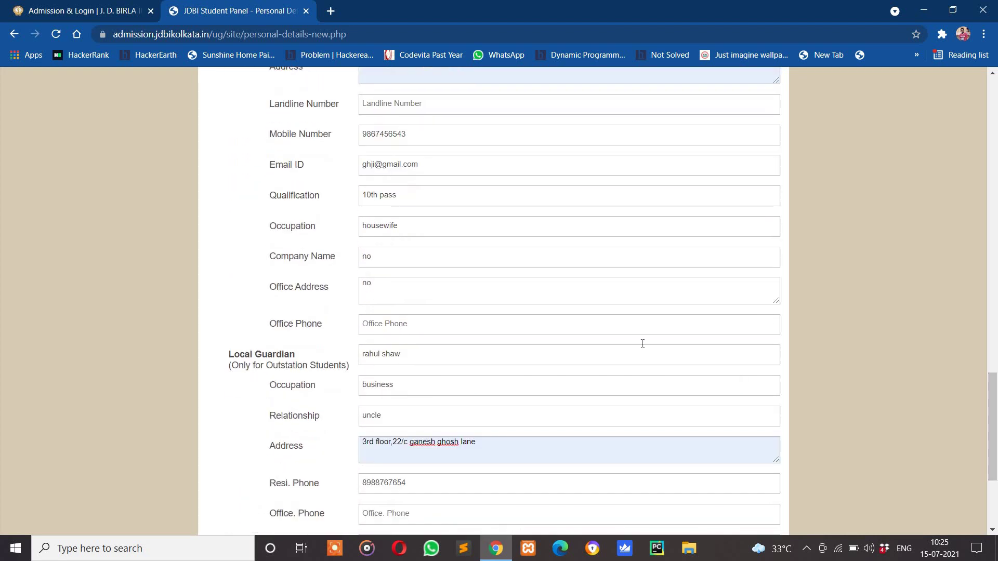
click(376, 321)
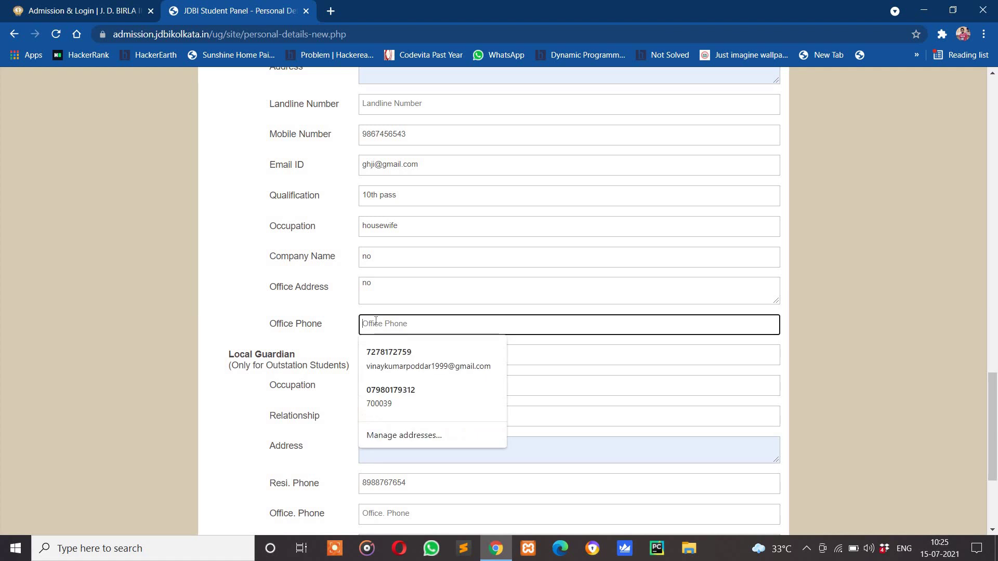
text(000)
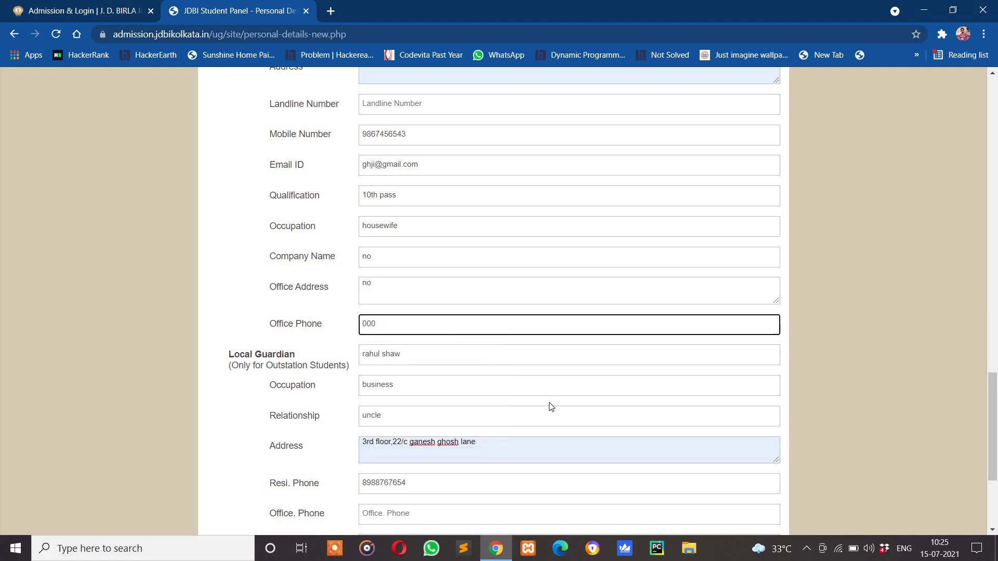
click(435, 514)
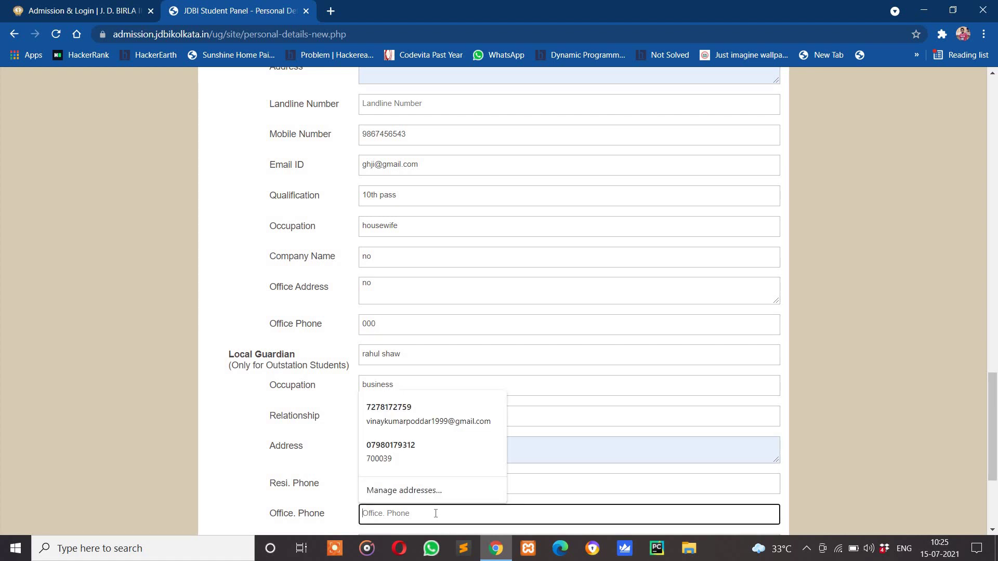
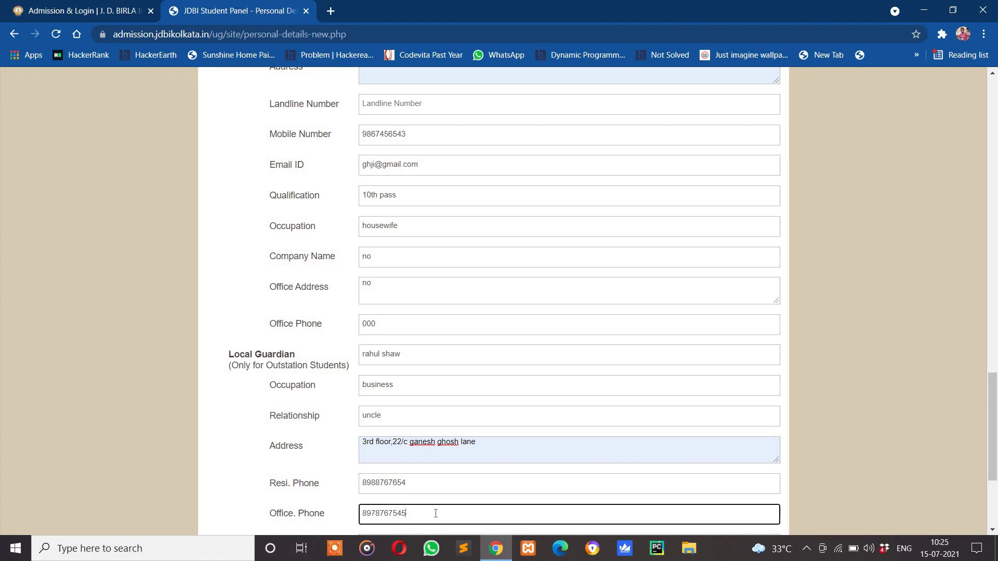
drag(993, 442, 993, 486)
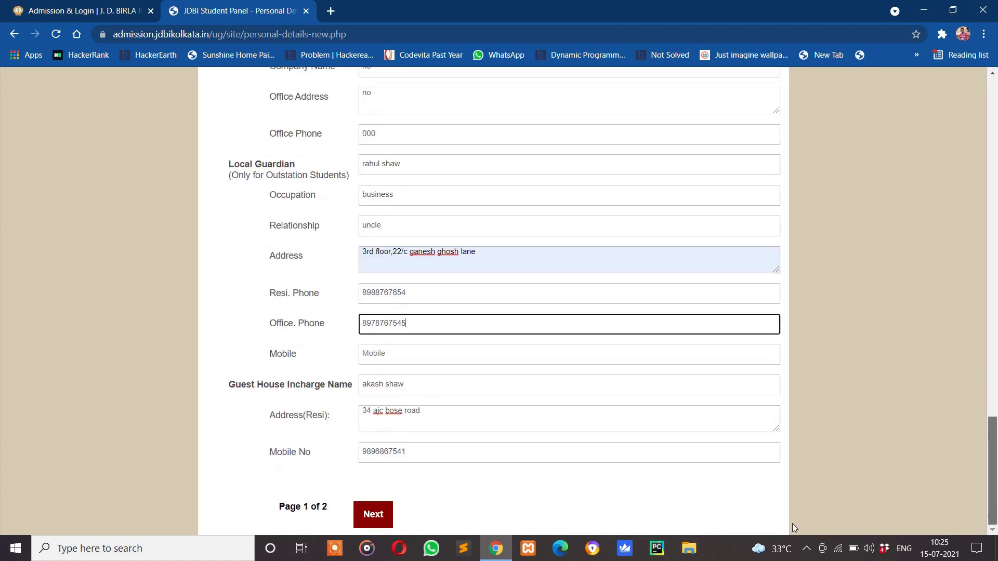
Try advancing to page 2 and dismiss the missing-fields alert
click(376, 516)
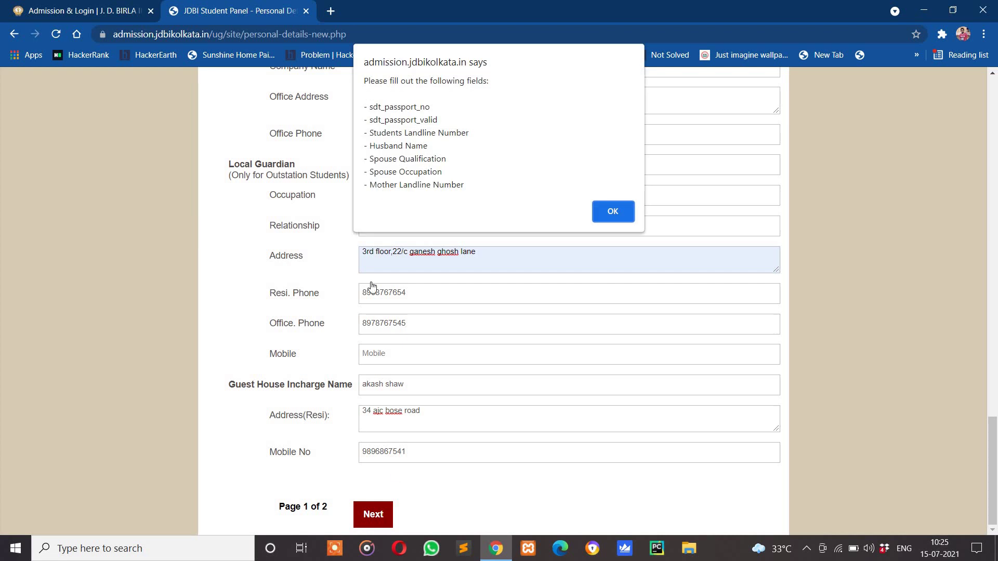
click(619, 213)
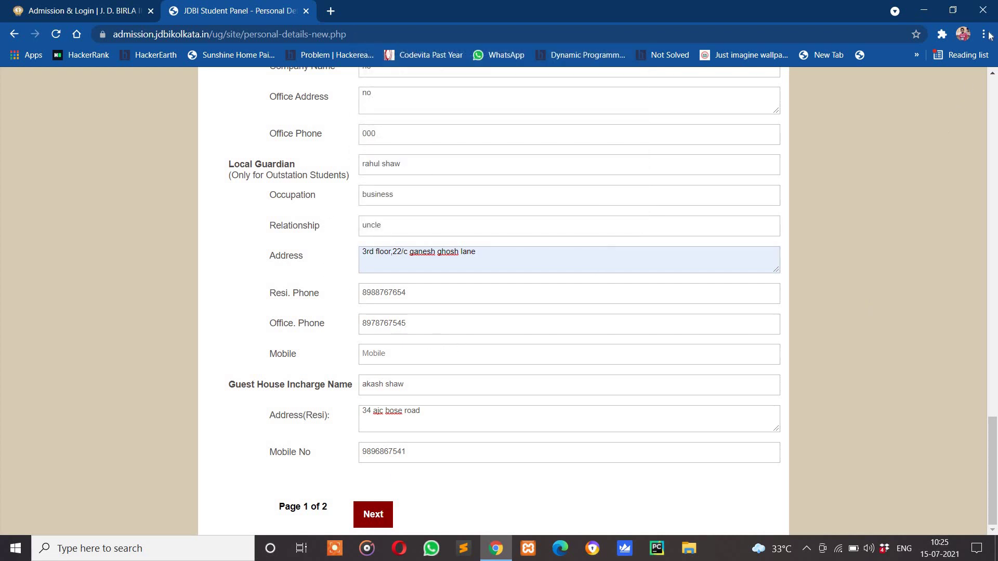
drag(993, 76, 993, 76)
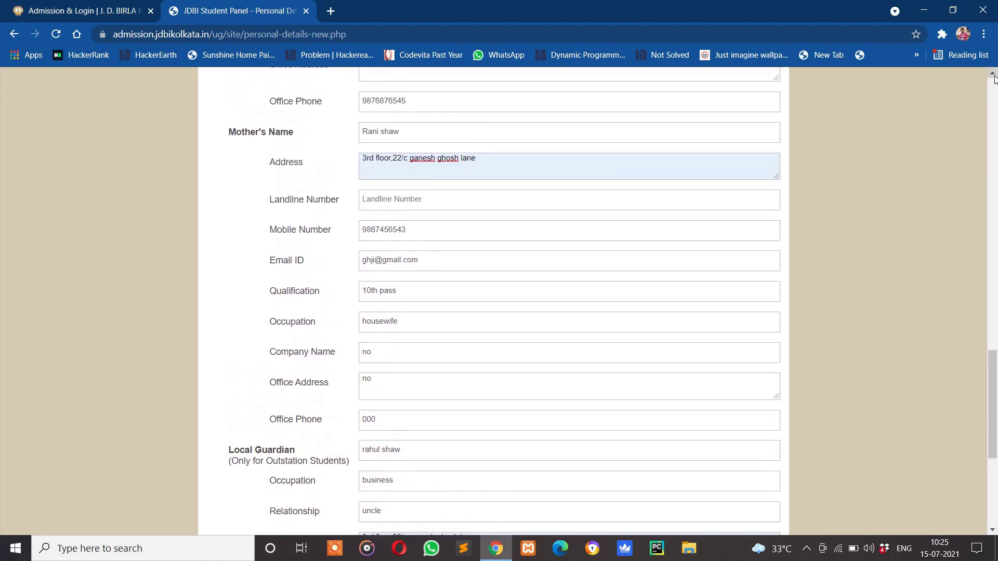
Enter the mother's landline number, correcting a typo, and begin the student's landline
click(537, 203)
text(56)
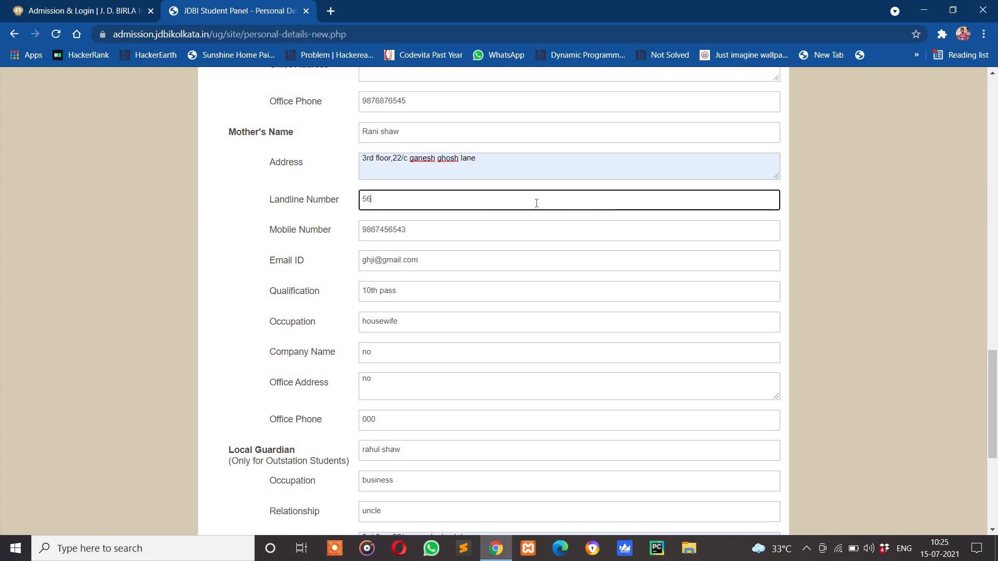
text(56)
key(BackSpace)
key(BackSpace)
key(BackSpace)
text(0333)
click(613, 300)
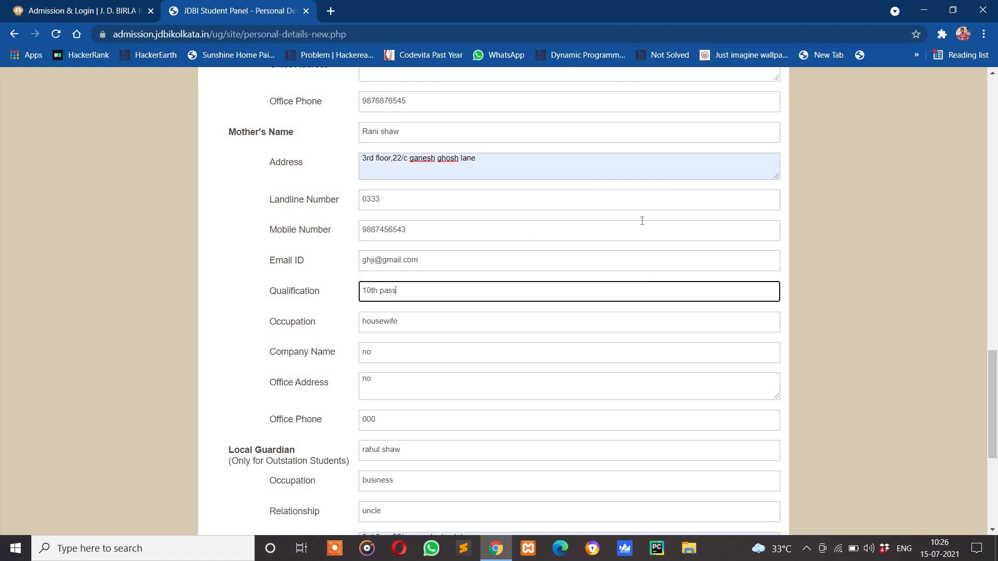
scroll(645, 221, up, 11)
scroll(648, 223, up, 4)
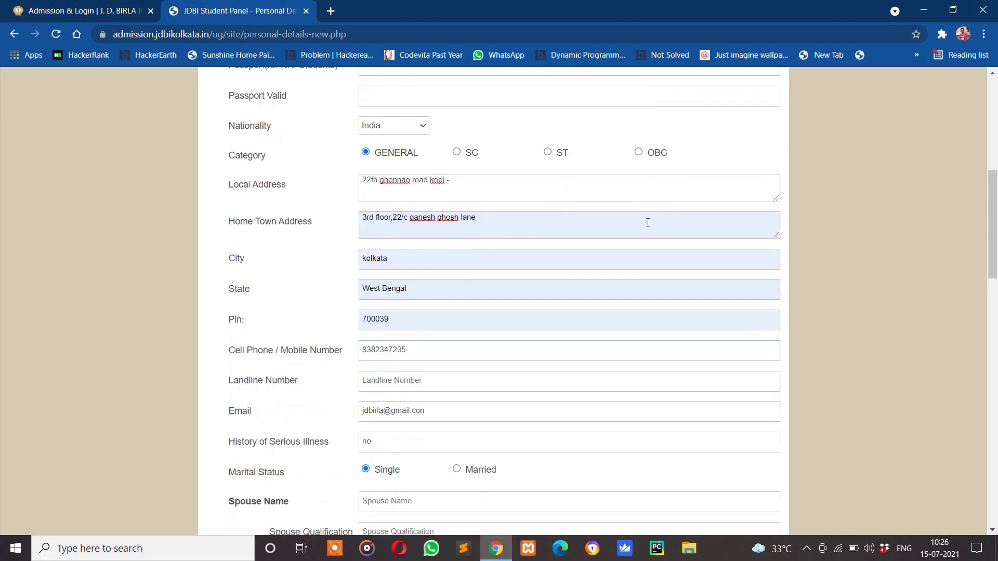
click(402, 384)
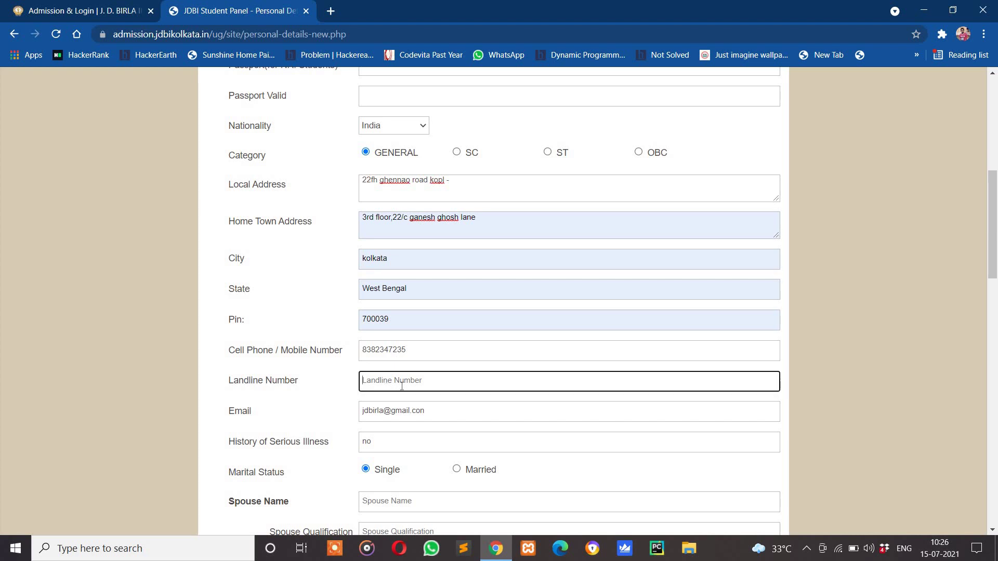
Finish the student's landline, retry advancing, and dismiss the remaining missing-fields warning
text(033)
scroll(401, 385, down, 15)
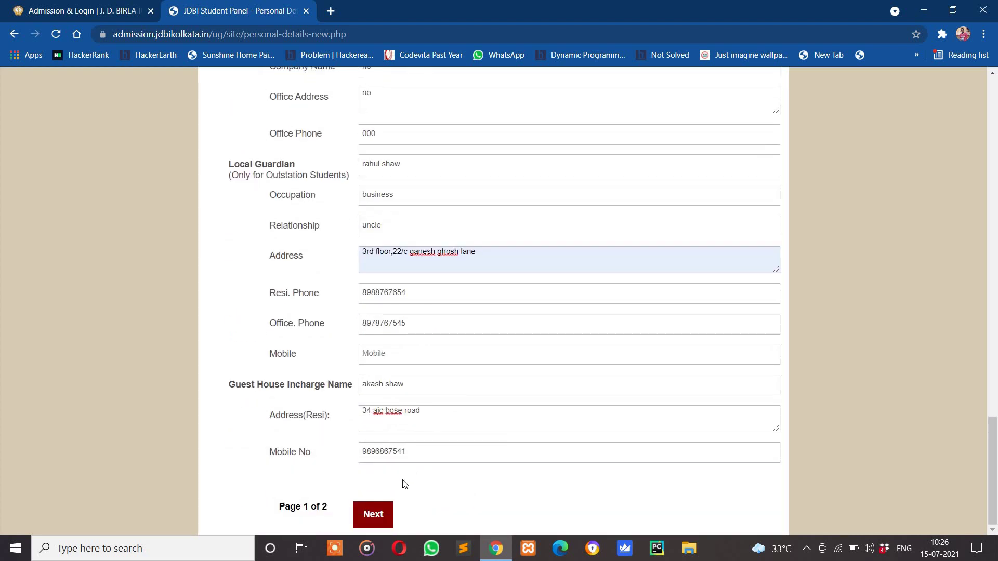
click(373, 514)
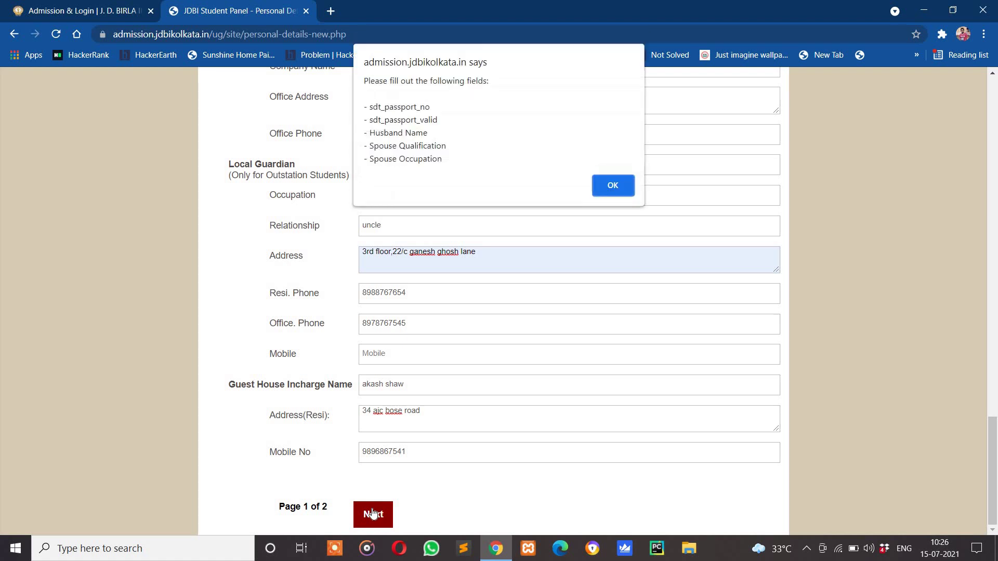
click(599, 192)
Fill the passport number and passport validity fields with 'na'
scroll(639, 227, up, 10)
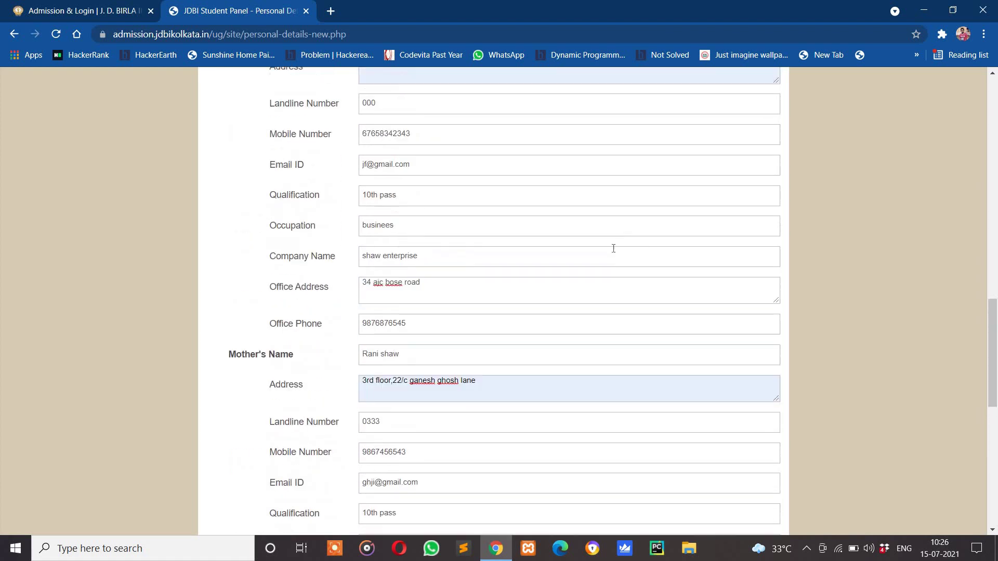
scroll(614, 249, up, 15)
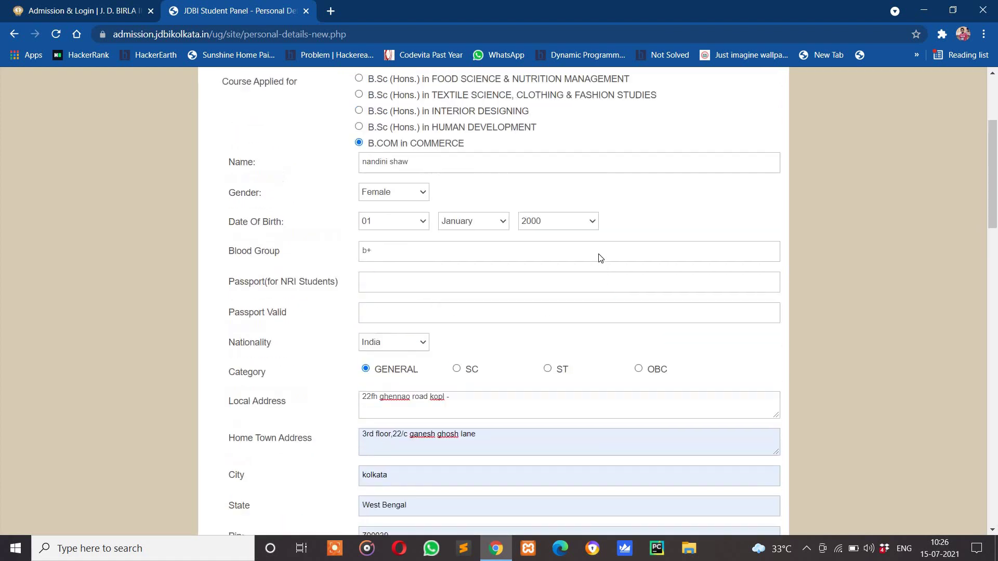
scroll(600, 258, up, 2)
scroll(405, 296, down, 2)
click(403, 299)
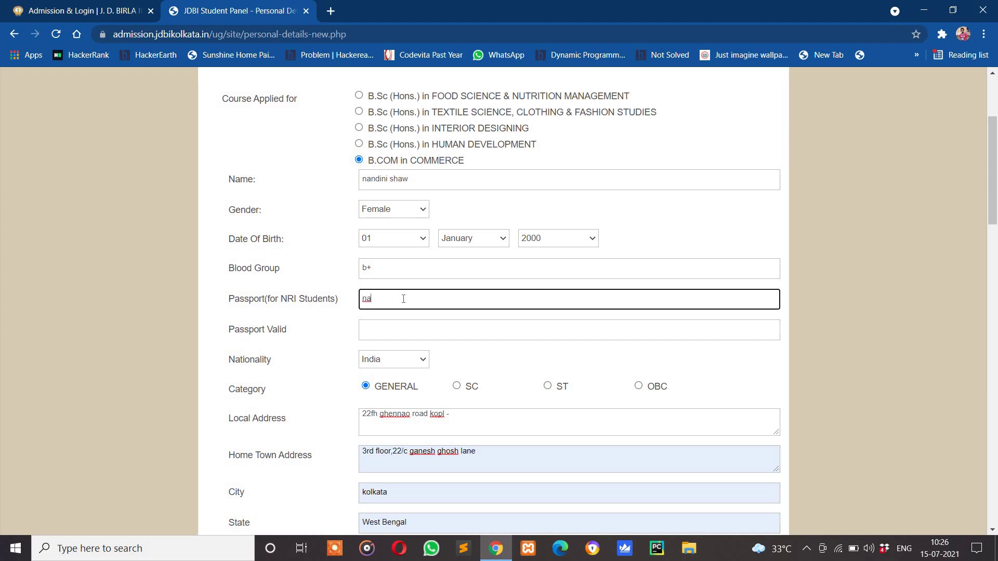
key(Tab)
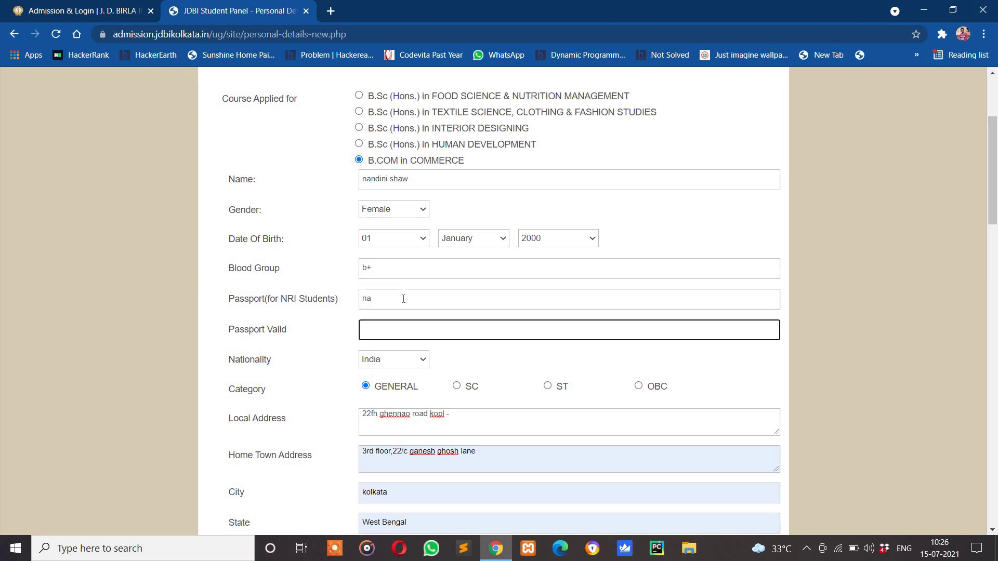
text(na)
scroll(387, 400, down, 1)
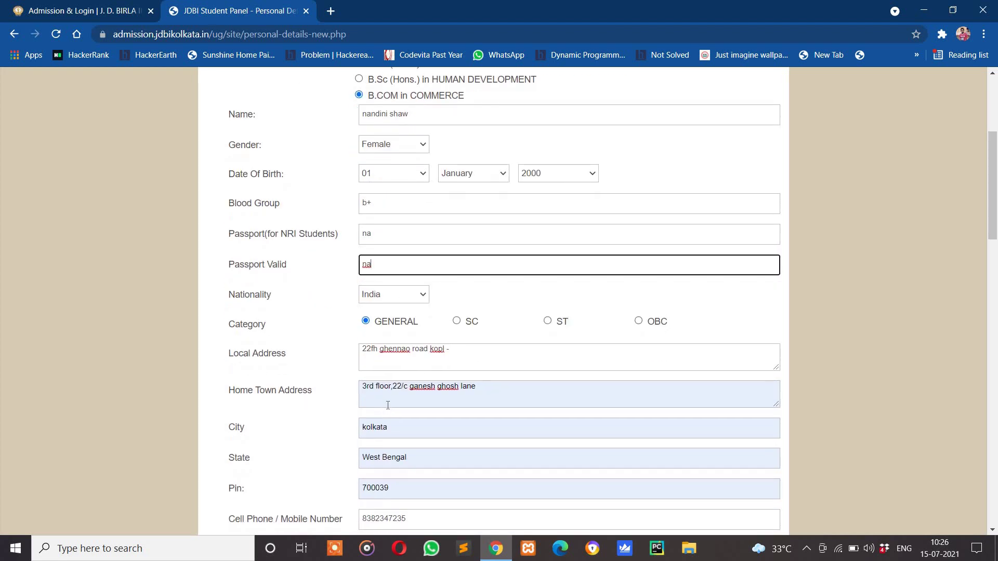
scroll(380, 379, up, 1)
scroll(377, 317, down, 2)
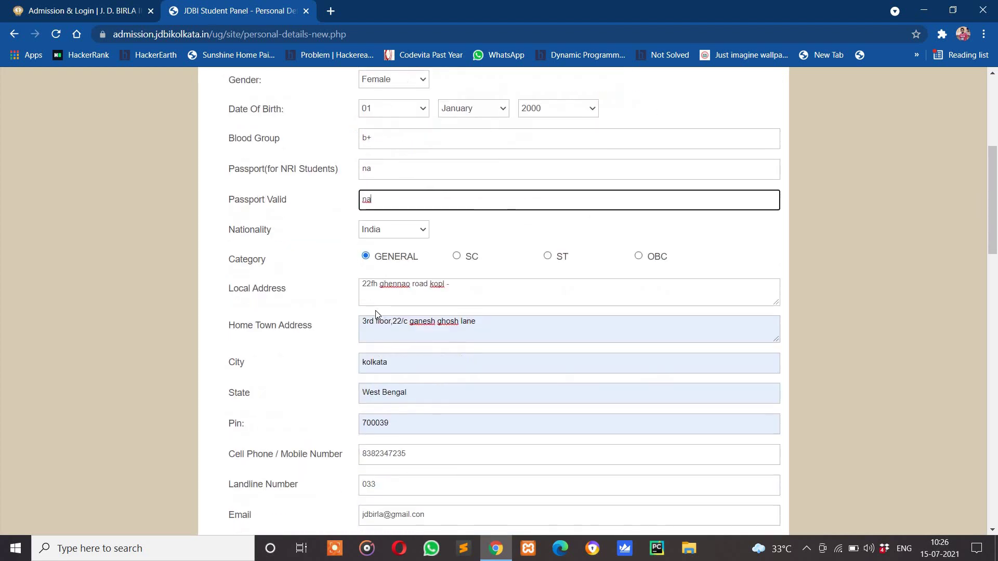
scroll(385, 333, down, 6)
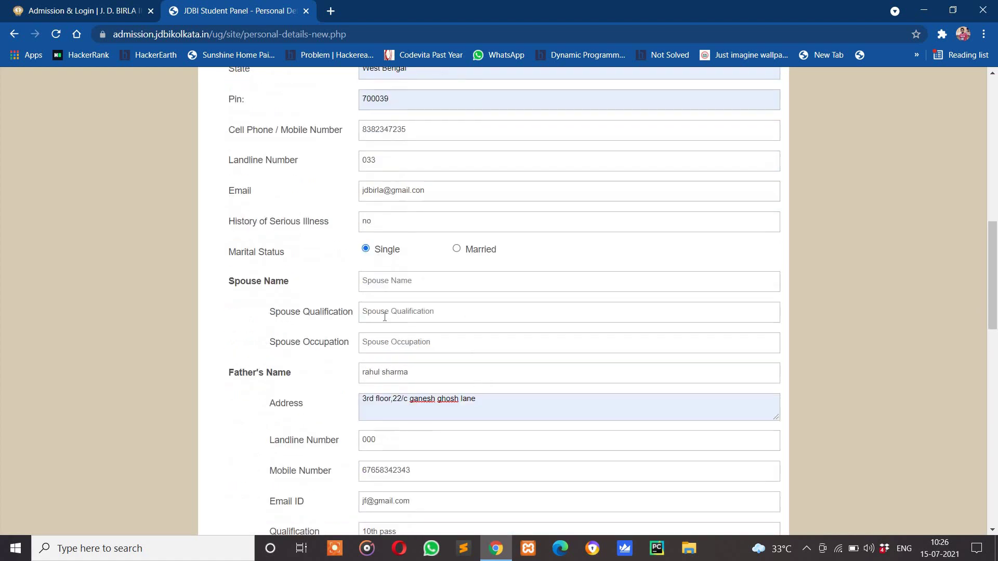
Set spouse name, qualification and occupation to 'na'
click(377, 287)
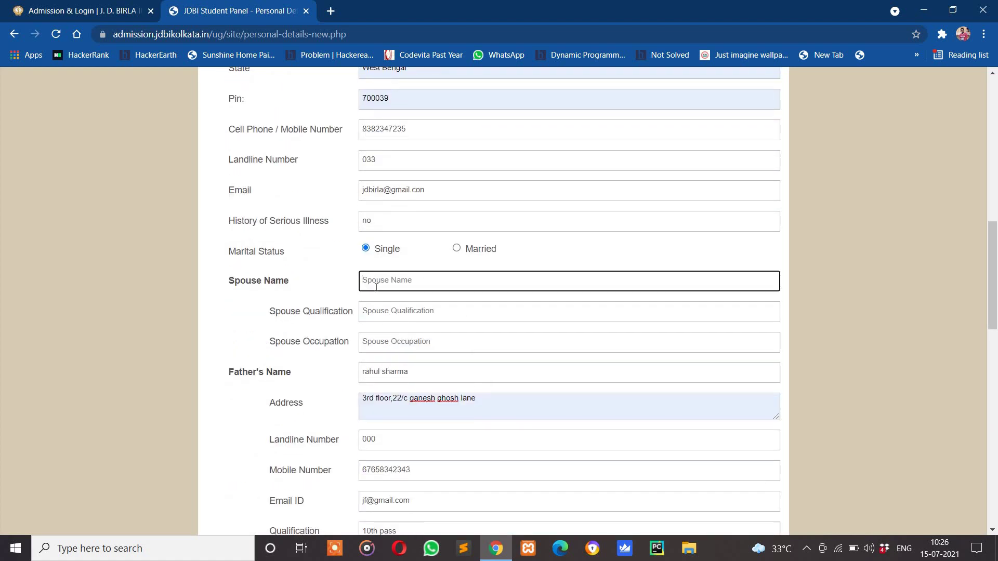
text(na)
click(379, 315)
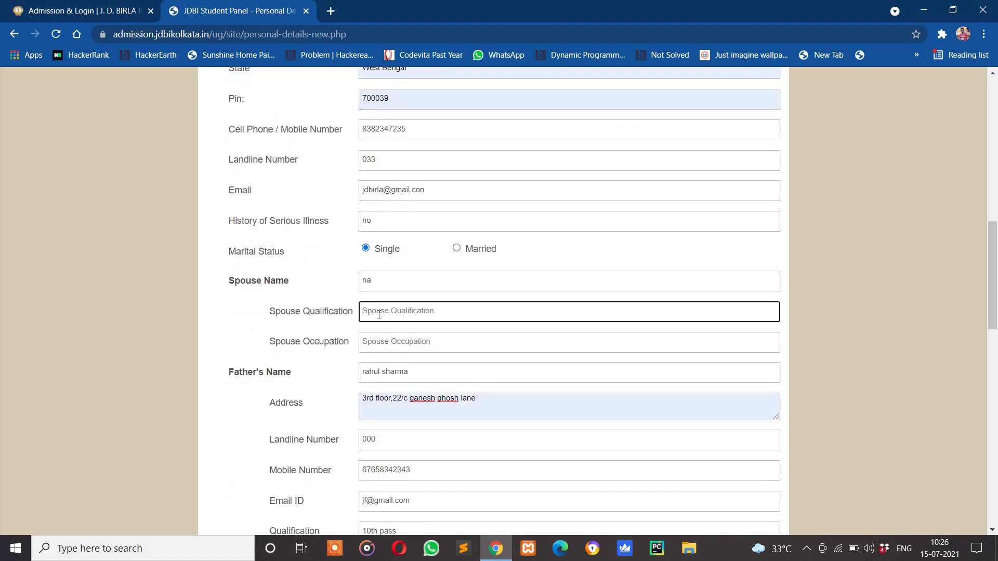
text(na)
click(385, 352)
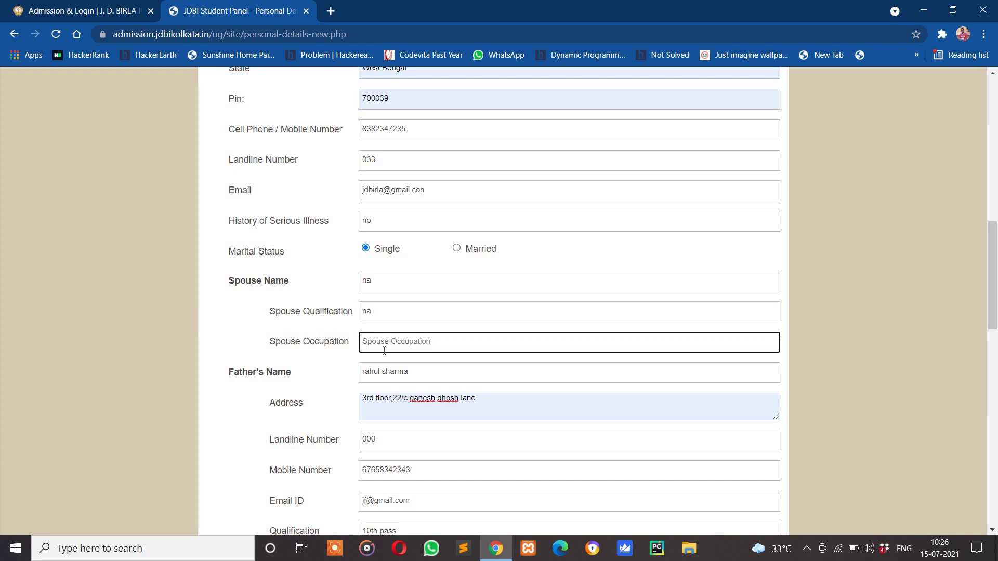
text(na)
scroll(384, 351, down, 5)
scroll(387, 358, down, 5)
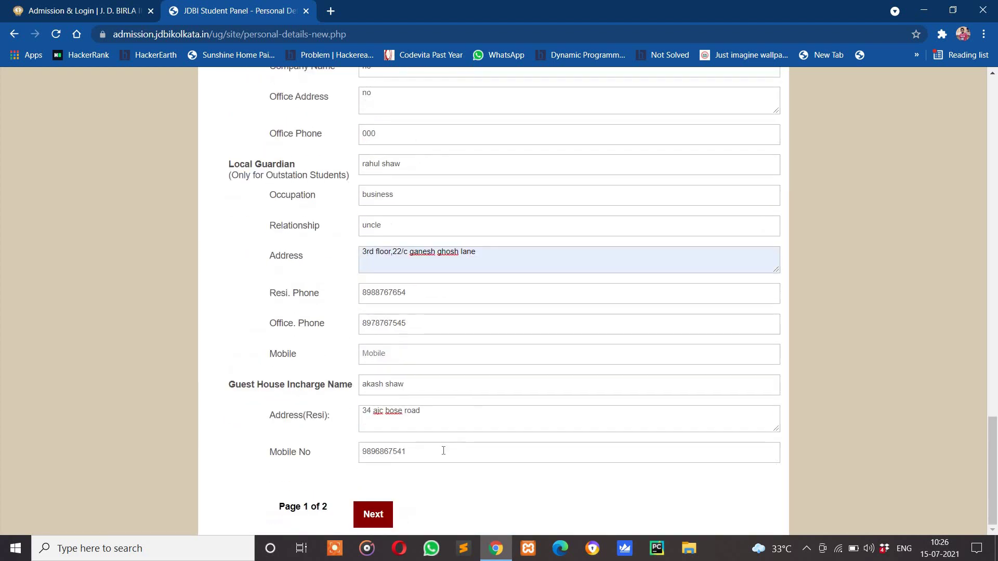
Advance to page 2, the Academic Details section of the form
click(363, 512)
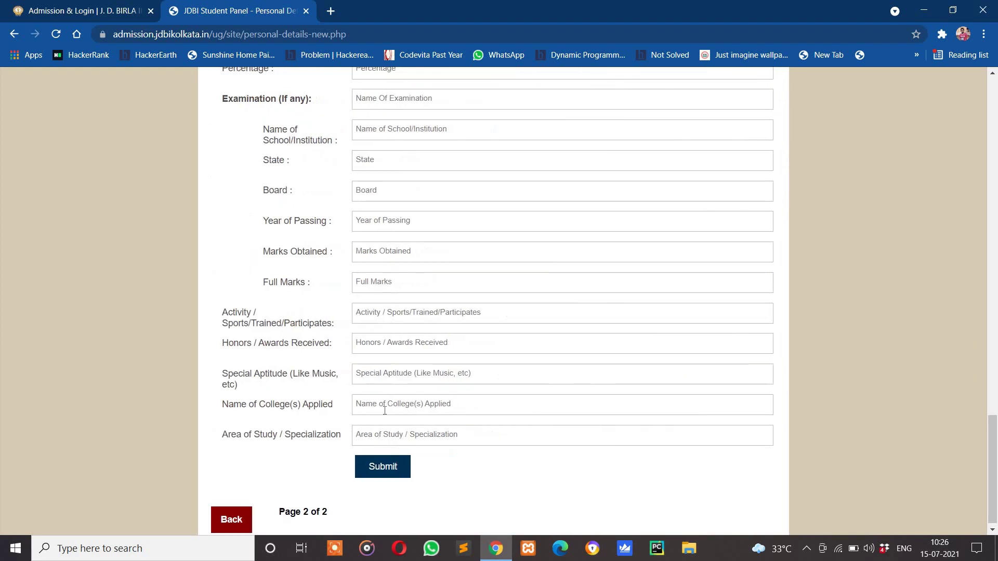
scroll(402, 375, up, 10)
scroll(403, 375, up, 15)
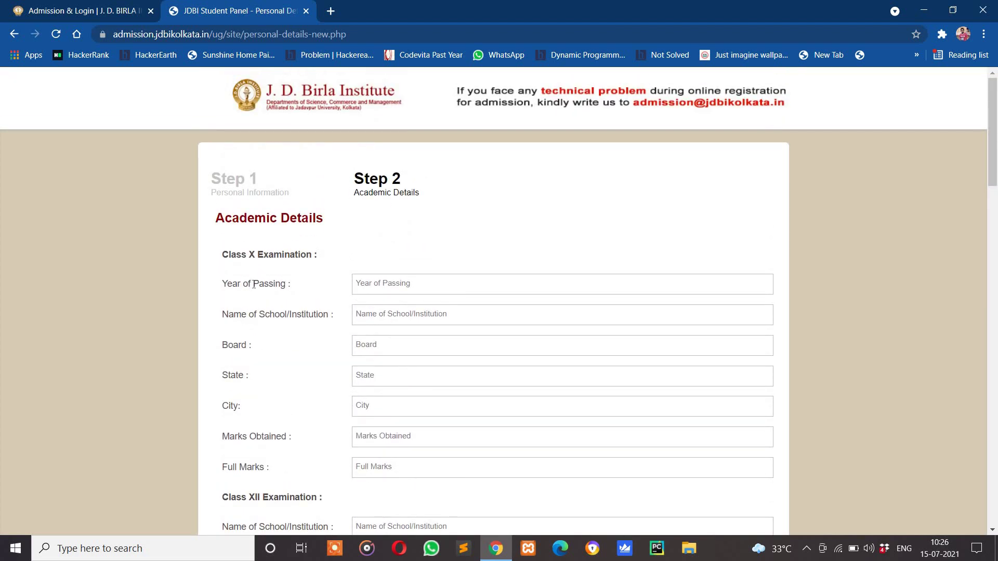
Enter Class X year 2016, school 'national high school', board wbbse and state west bengal
click(412, 286)
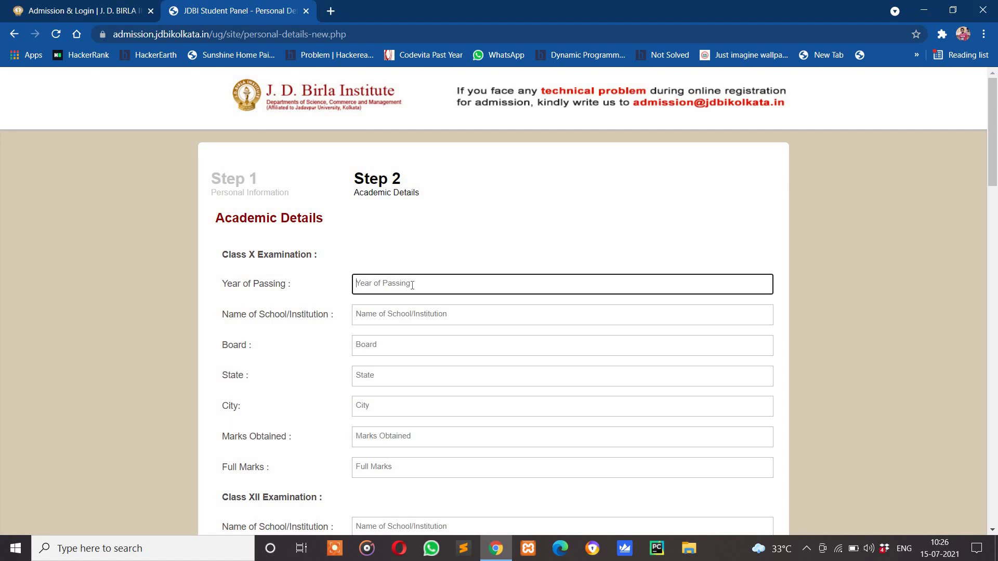
text(2016)
key(Tab)
text(nat)
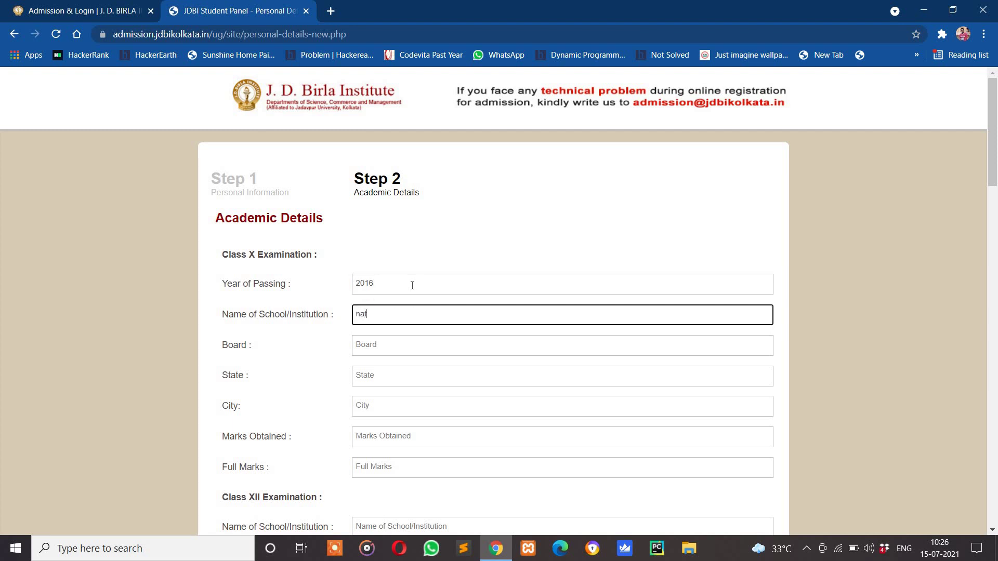
text(ional high school)
key(Tab)
text(wbbse)
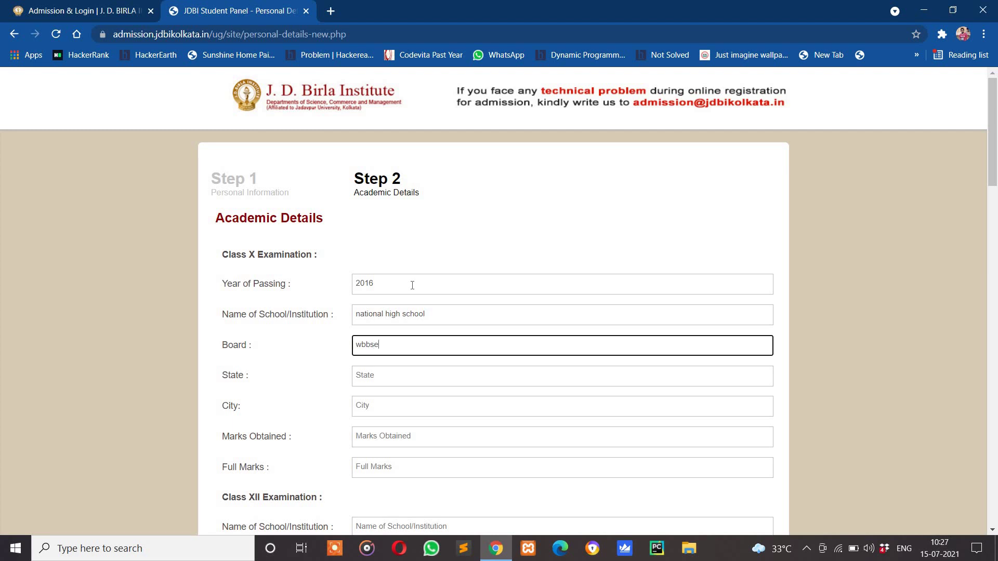
key(Tab)
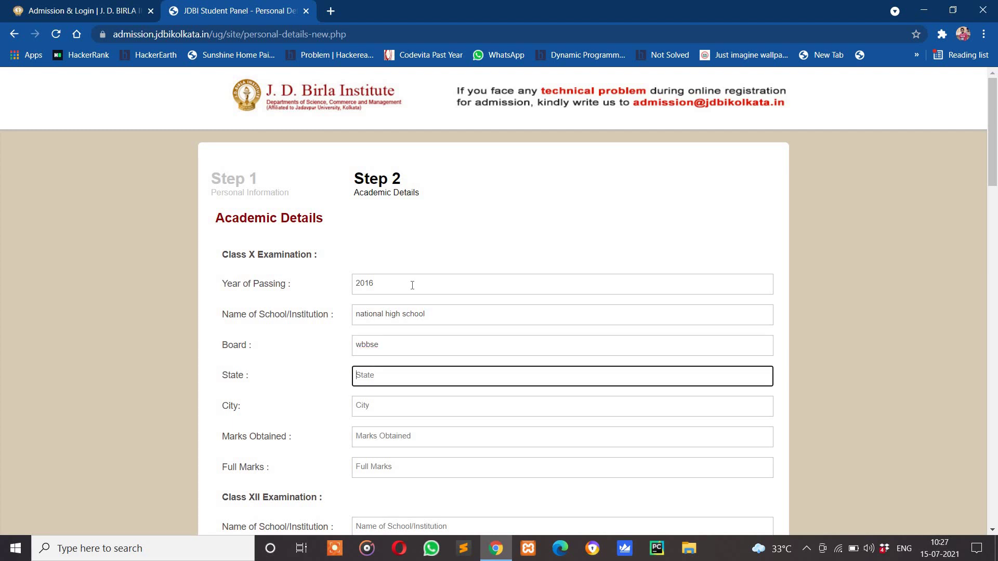
text(west)
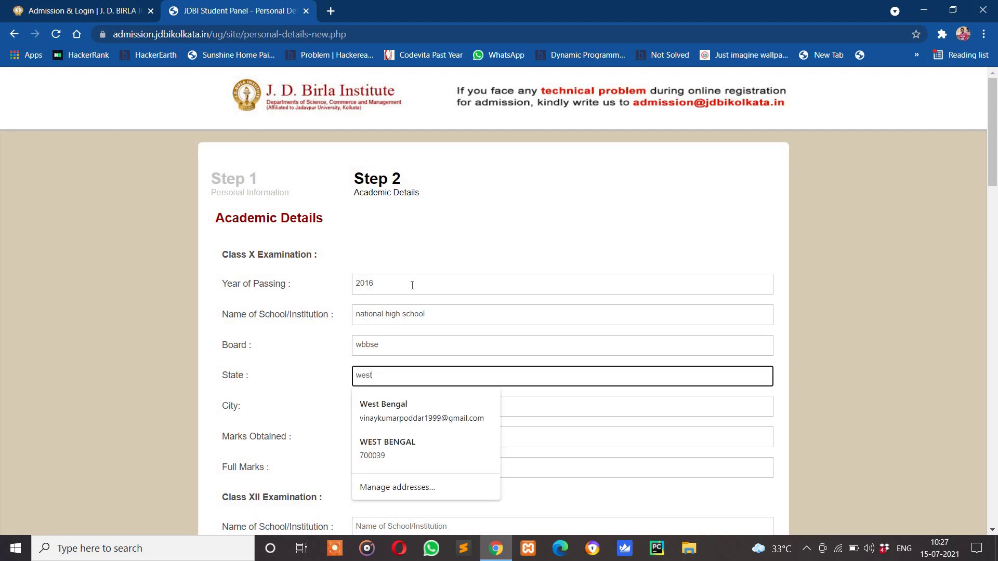
text( bengal)
Complete Class X with city kolkata, 605 marks obtained out of 700 full marks
key(Tab)
text(kolkata)
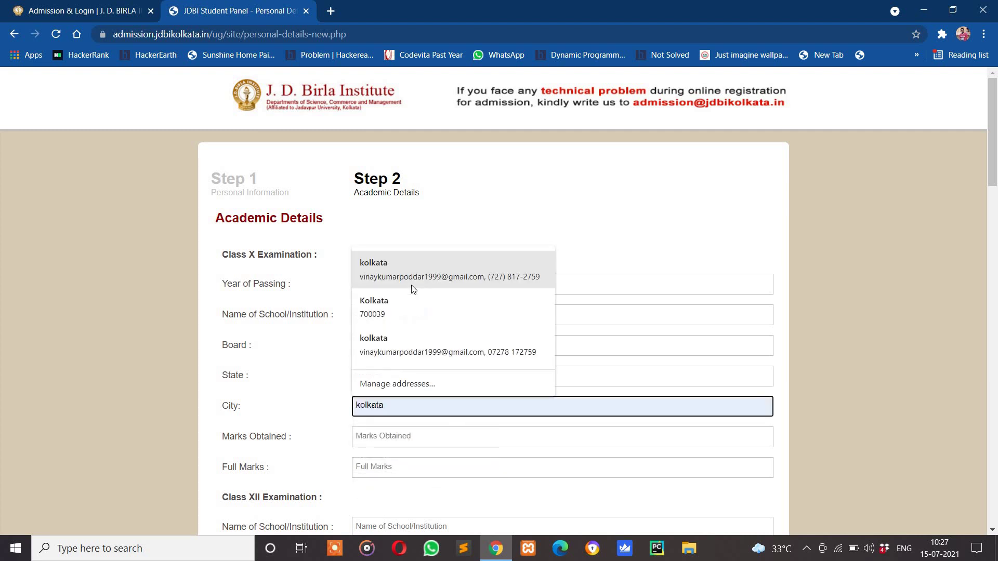
key(Tab)
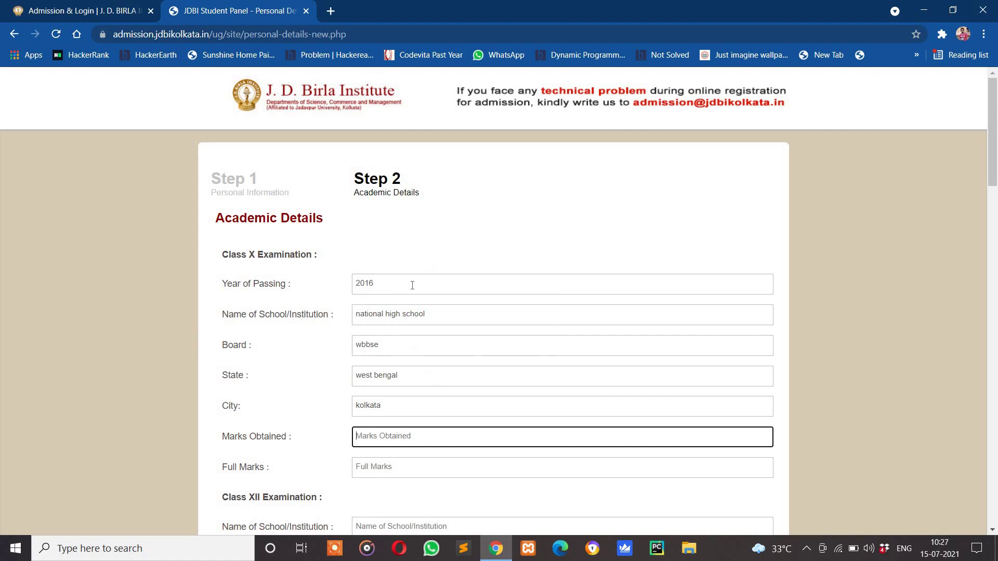
text(605)
click(416, 472)
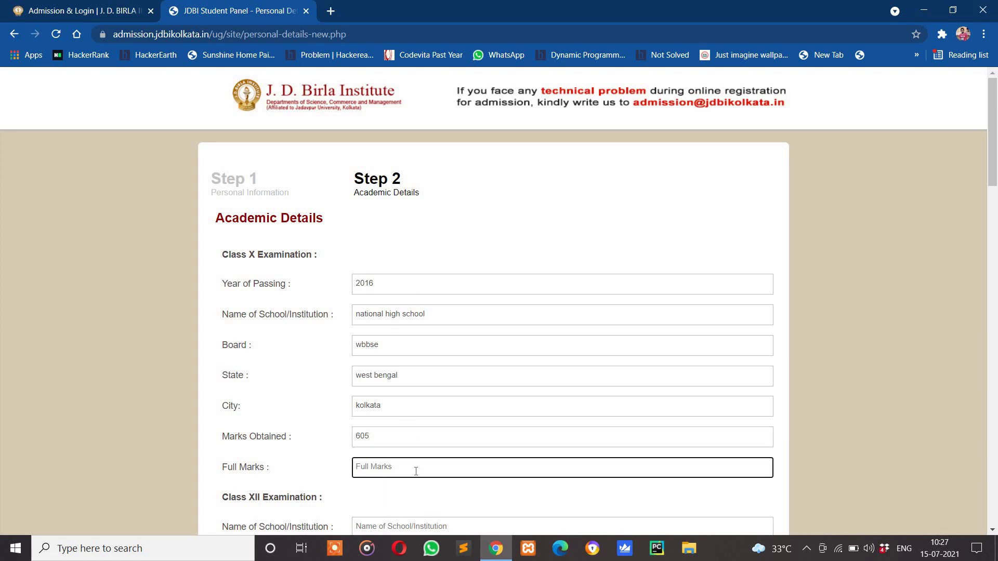
text(700)
scroll(416, 471, down, 3)
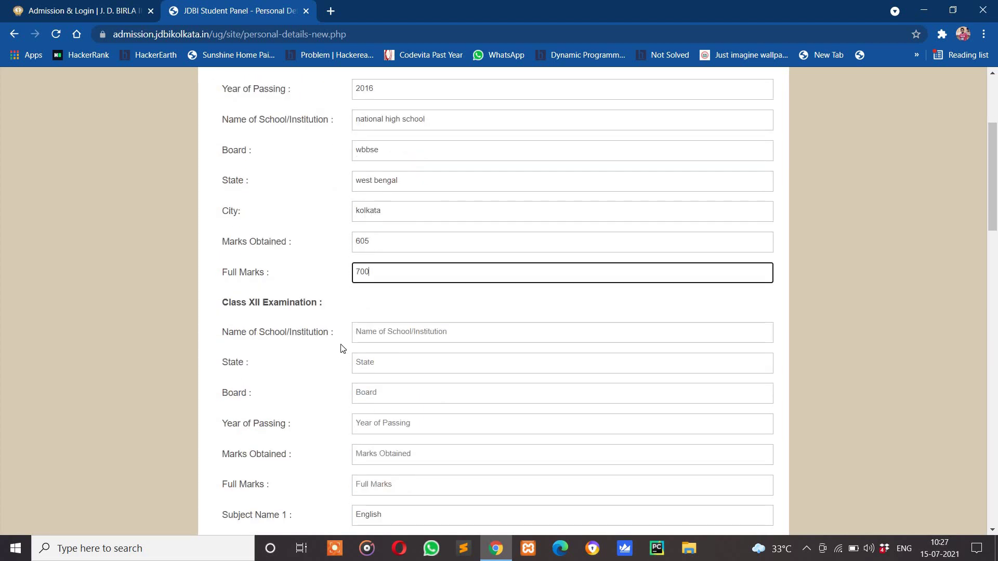
Enter Class XII school 'national high school' and state 'west bengal', fixing typos
click(381, 333)
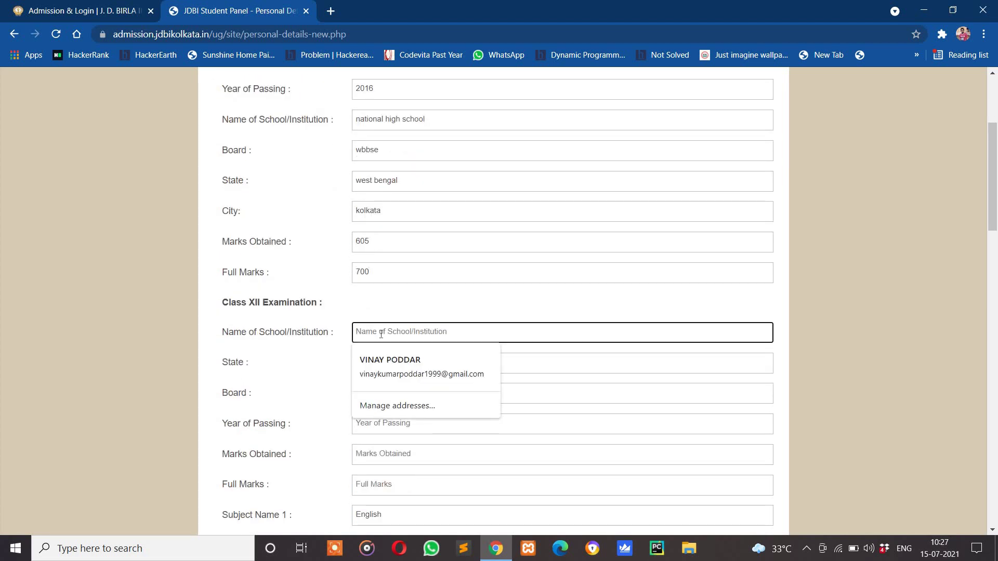
text(nati)
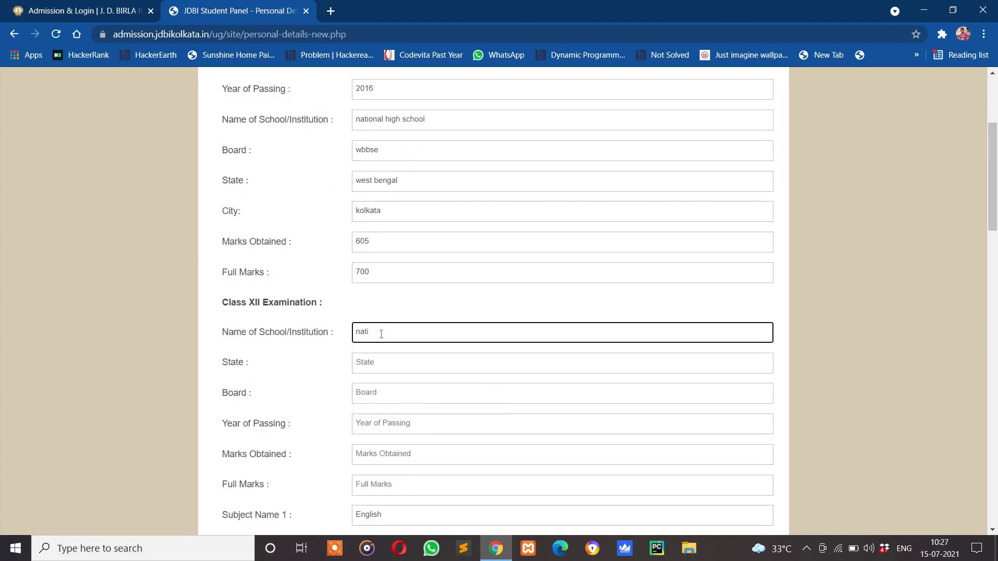
text(onal high scholol)
key(BackSpace)
key(BackSpace)
text(ol)
key(Tab)
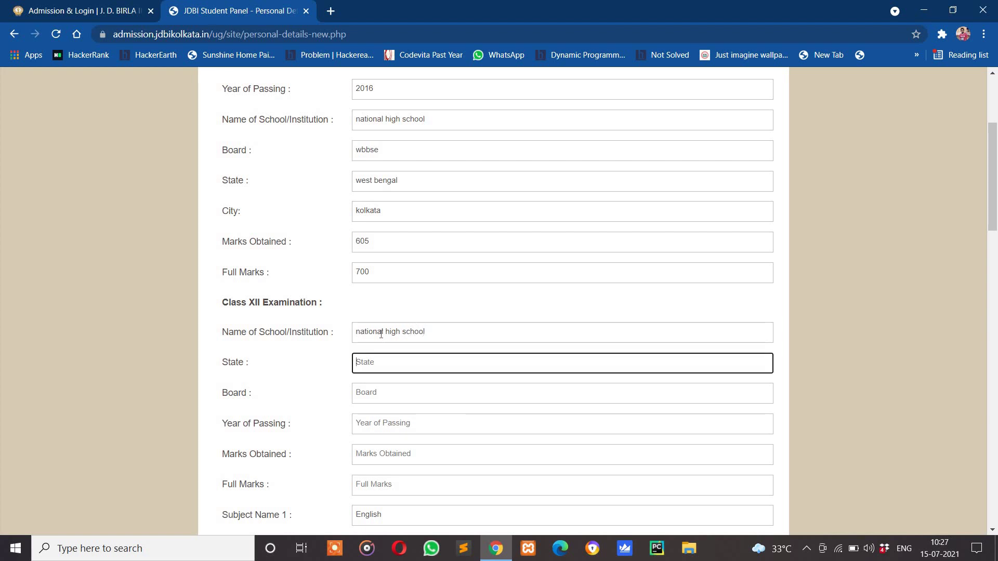
text(wesr)
key(BackSpace)
key(BackSpace)
text(t bengal)
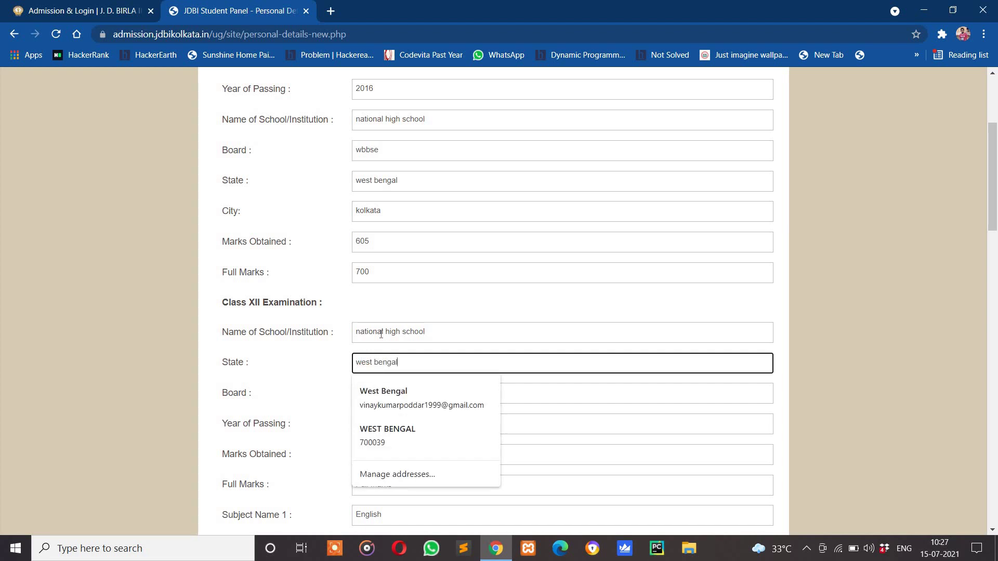
Set Class XII board to wbchse and year of passing to 2021
key(Tab)
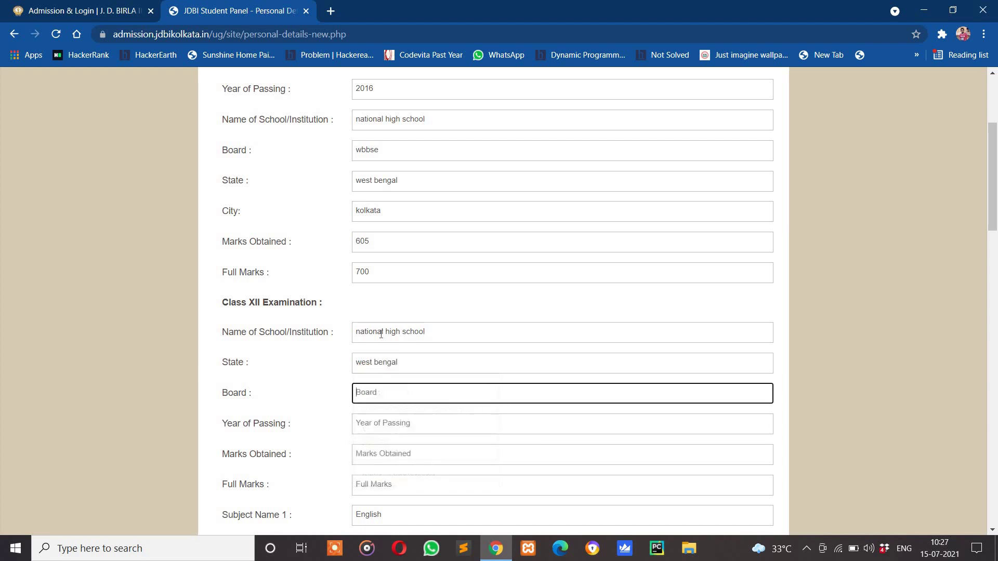
text(wbchse)
key(Tab)
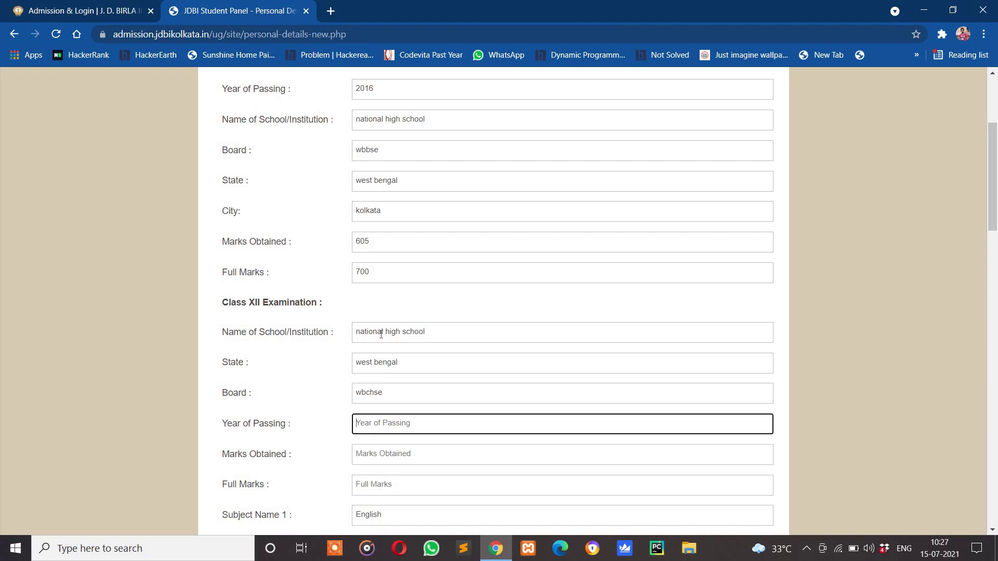
text(2018)
key(BackSpace)
text(21)
Correct the Class X year of passing from 2016 to 2019
click(396, 89)
key(BackSpace)
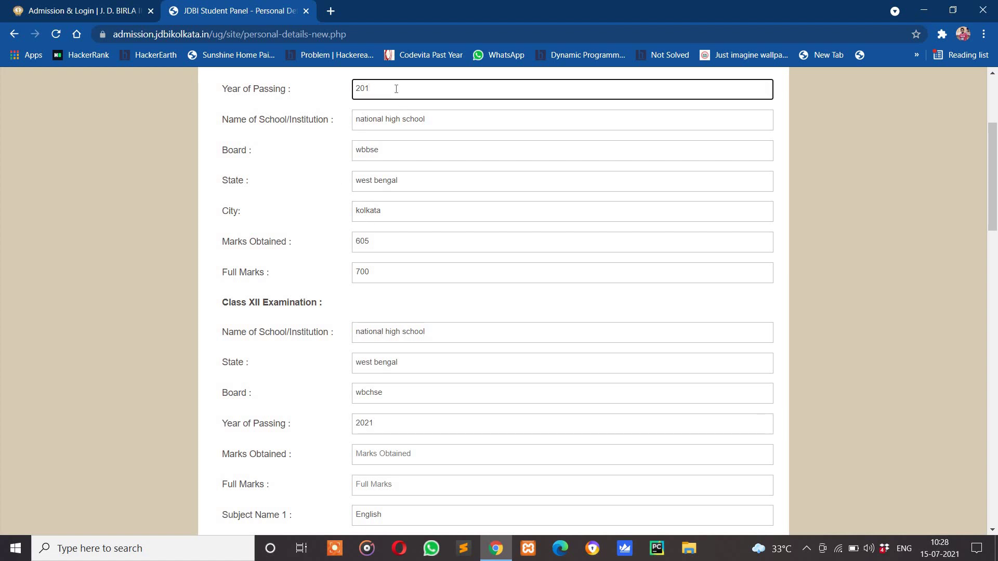
text(9)
Enter Class XII marks obtained 440 out of full marks 500
scroll(380, 415, down, 1)
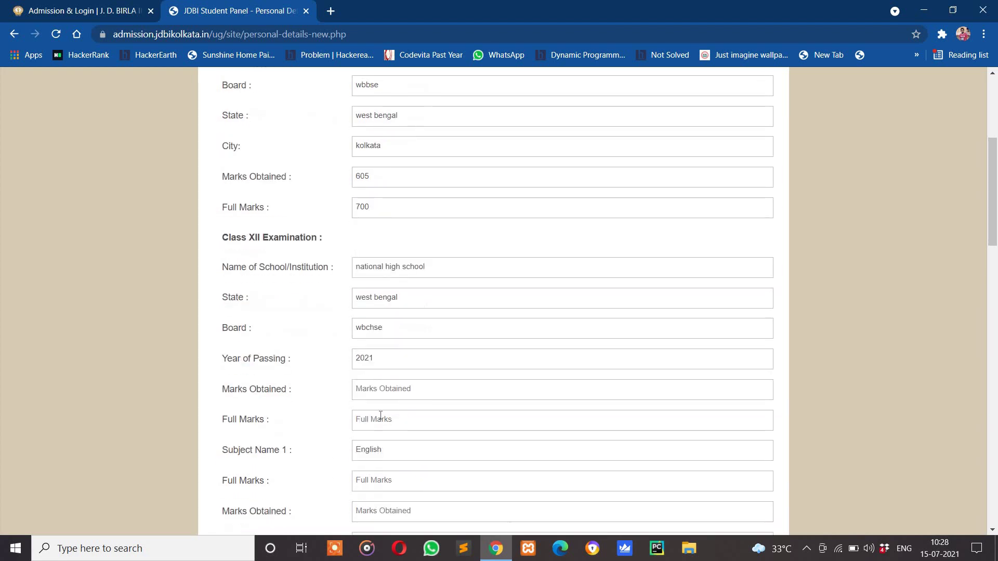
click(381, 388)
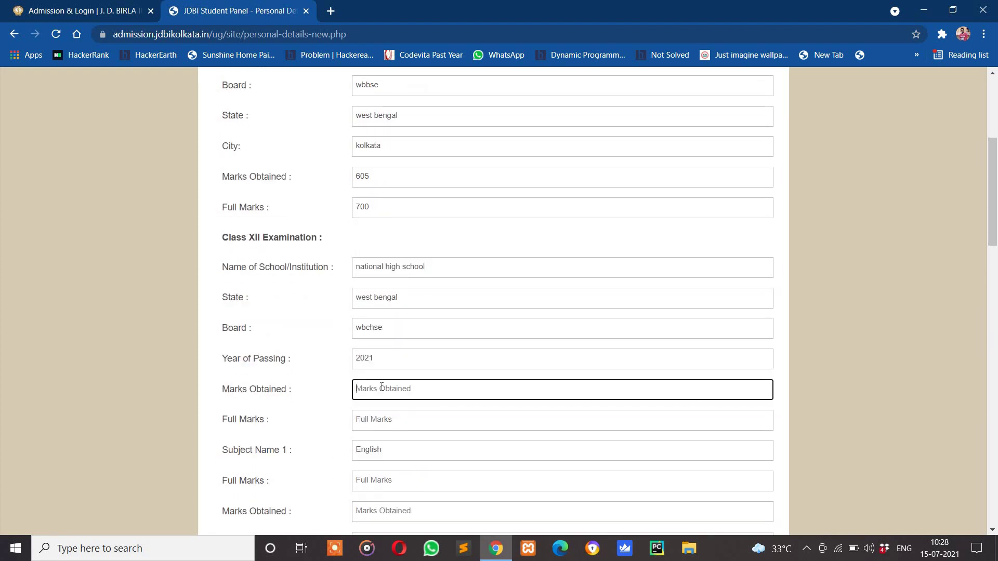
text(440)
click(390, 422)
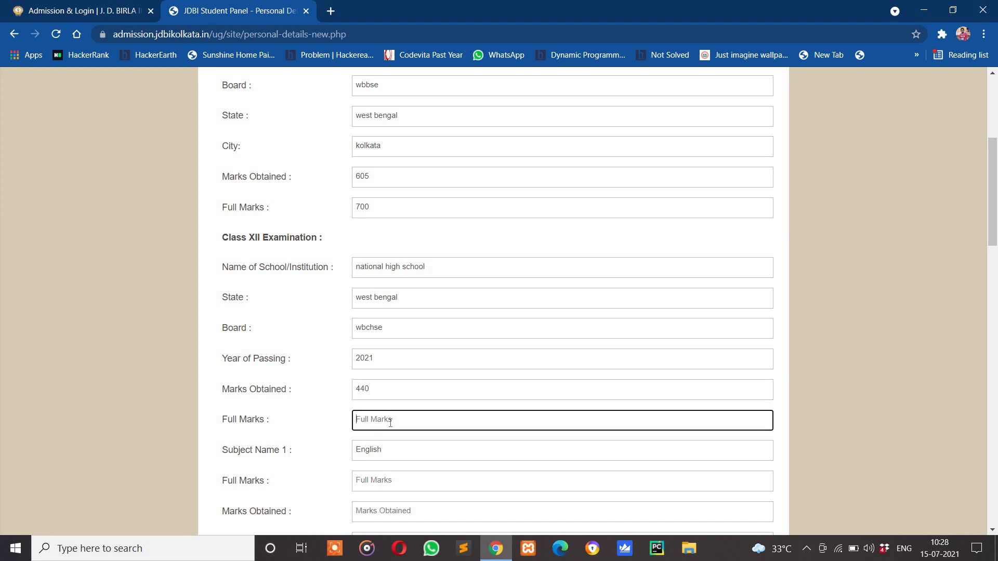
text(500)
Record English with full marks 100, marks obtained 80 and percentage 80
scroll(391, 423, down, 2)
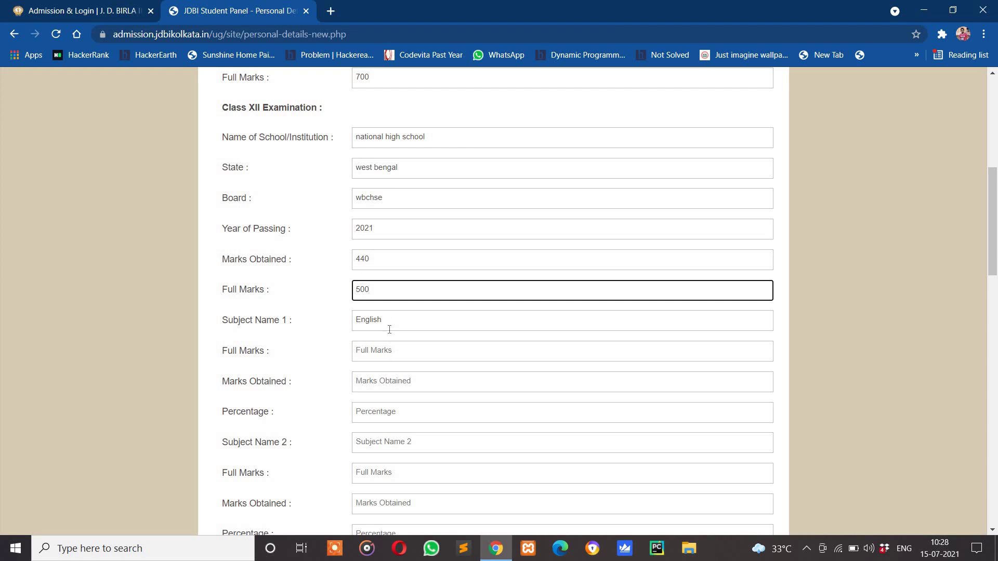
click(389, 350)
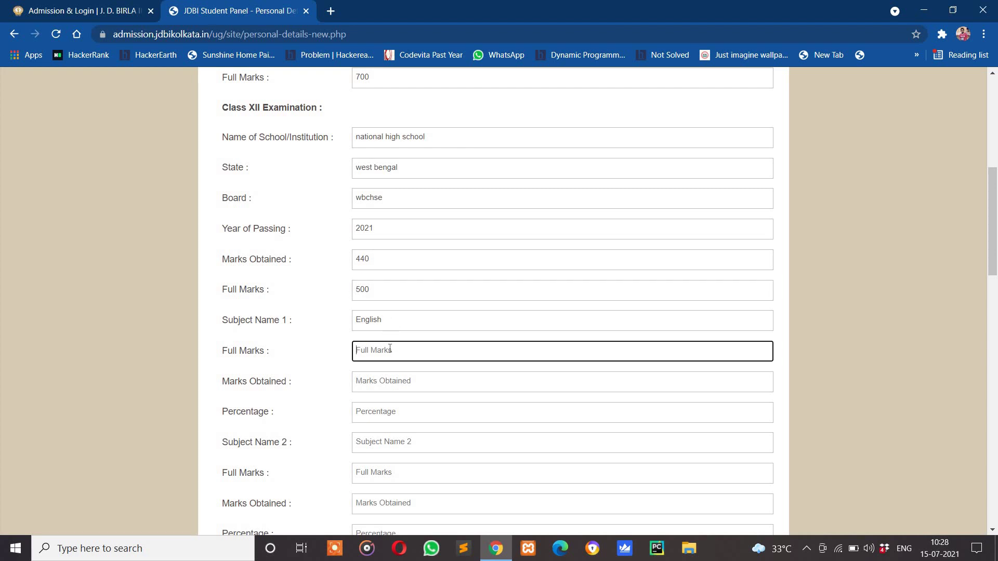
text(100)
click(389, 383)
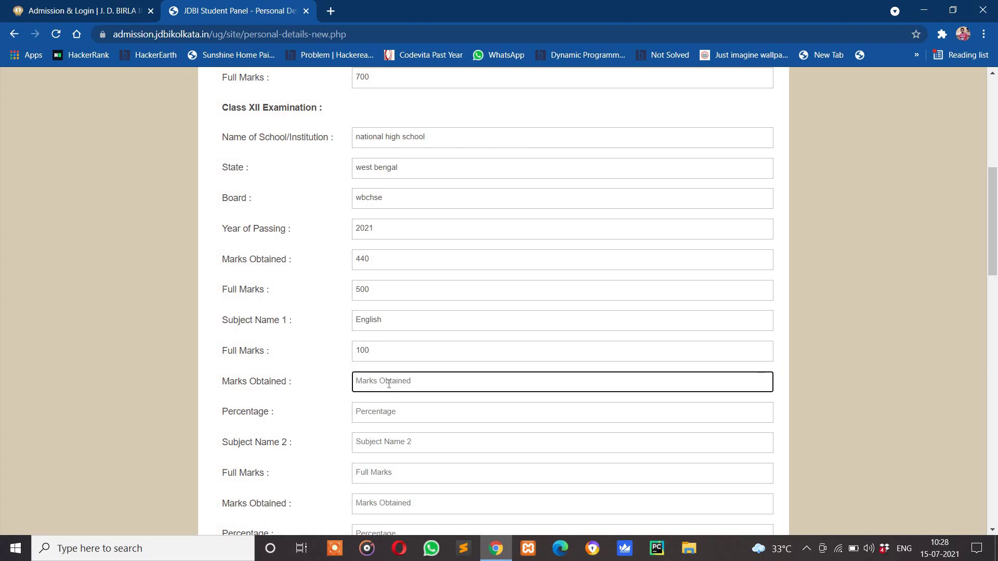
text(80)
click(397, 411)
text(80)
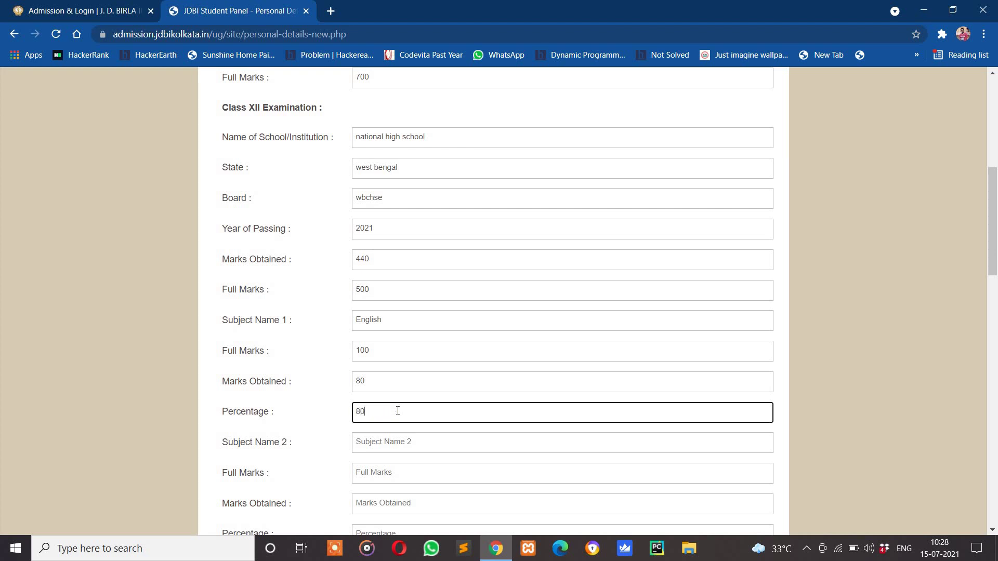
Add subject 2 'accountancy' with full marks 100, marks obtained 90 and percentage 90
scroll(397, 411, down, 1)
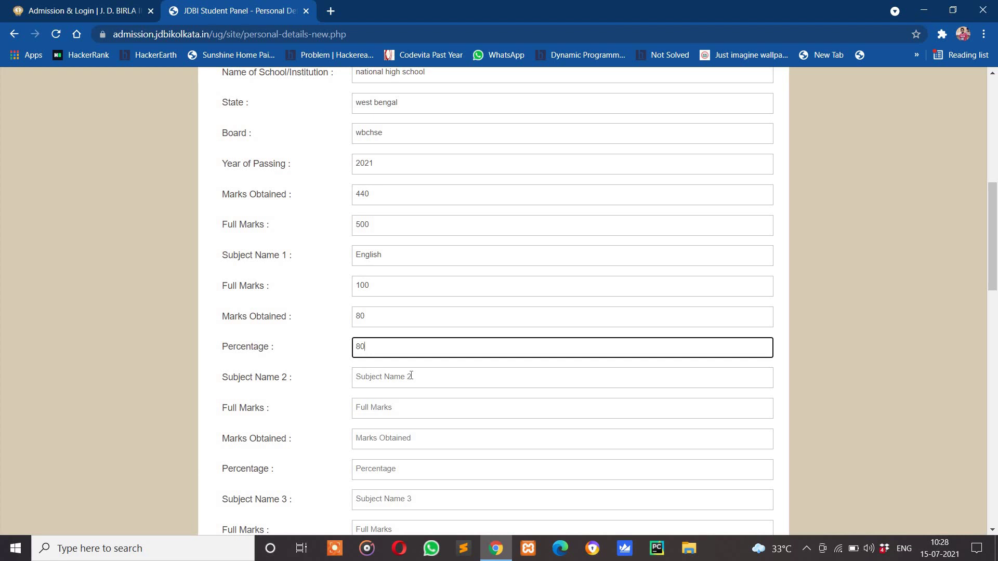
drag(365, 256, 381, 261)
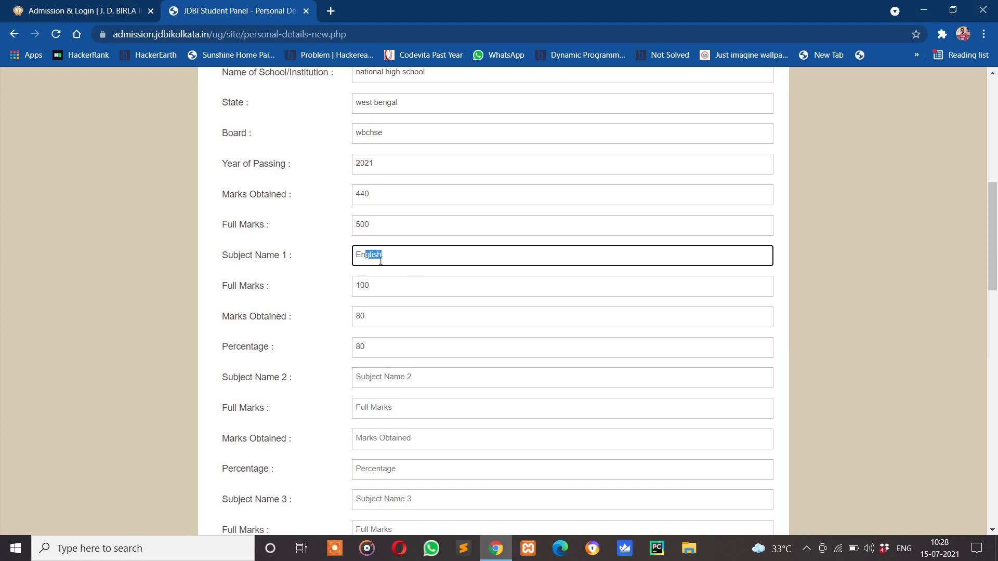
key(Right)
click(408, 377)
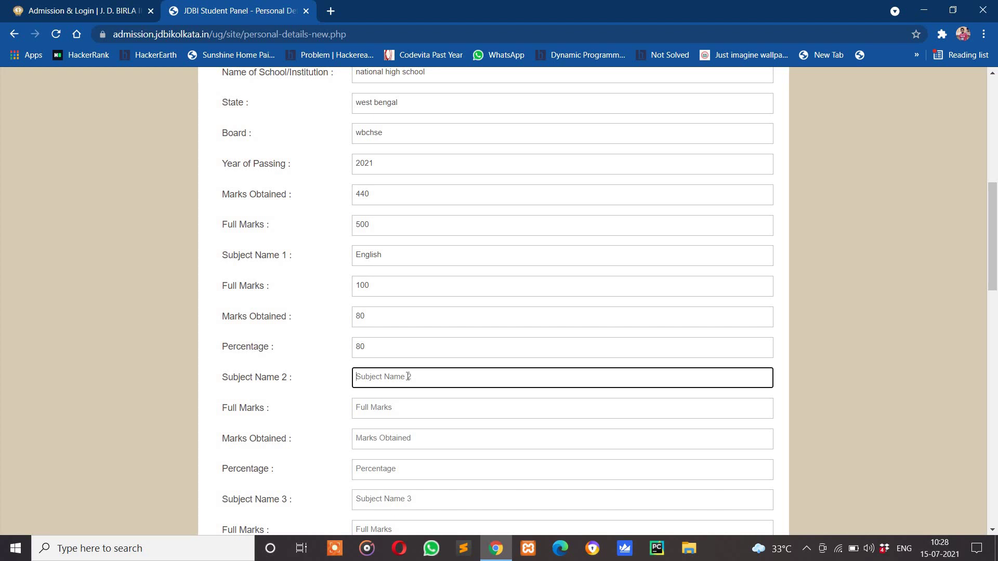
scroll(408, 377, down, 4)
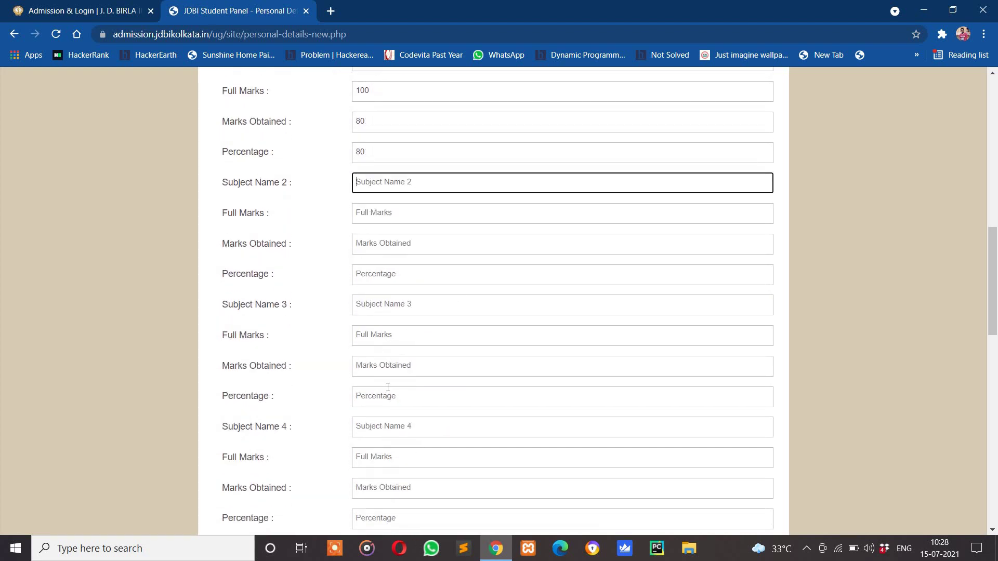
scroll(467, 414, down, 2)
scroll(437, 462, up, 2)
scroll(437, 462, down, 3)
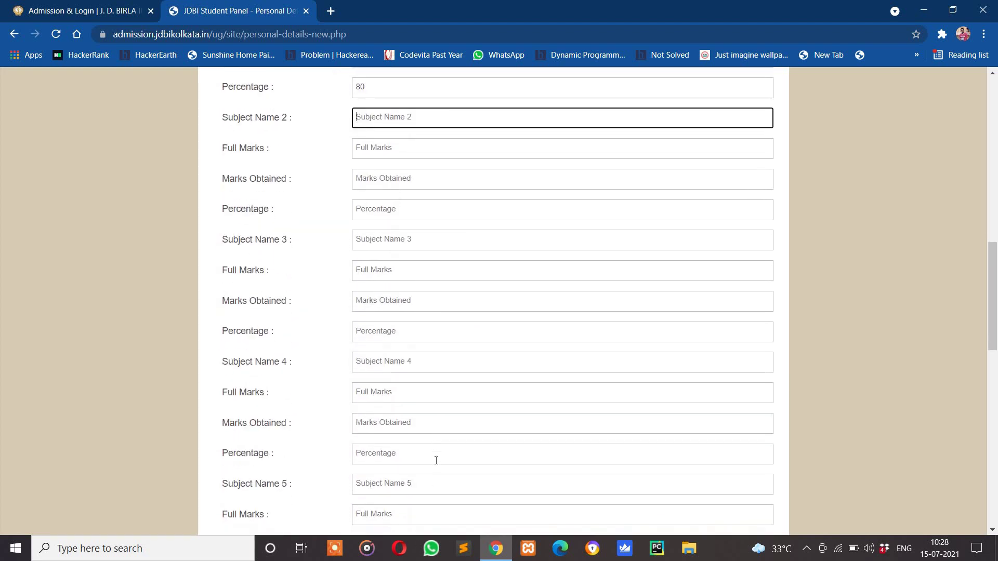
scroll(436, 461, up, 5)
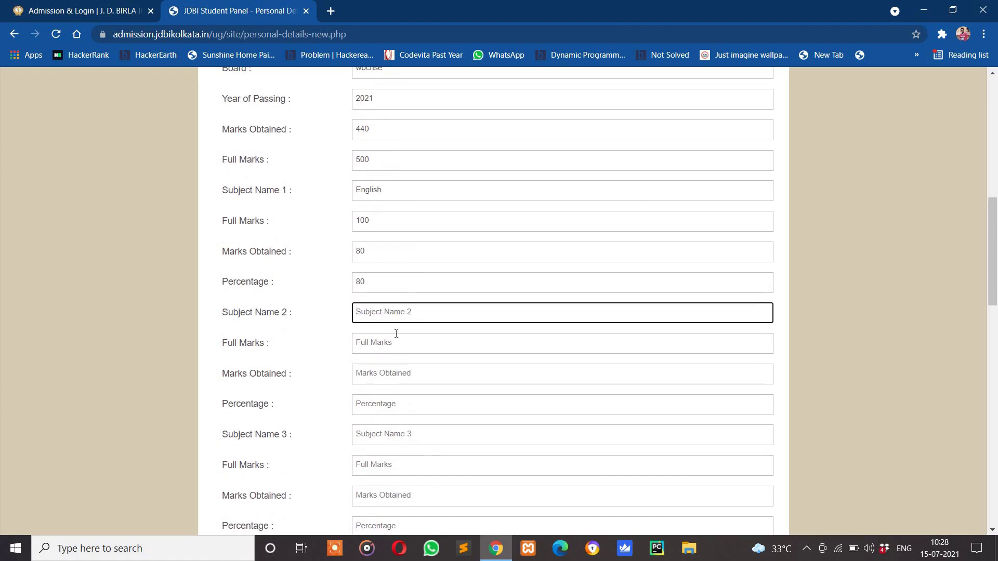
text(accountancy)
key(Tab)
text(100)
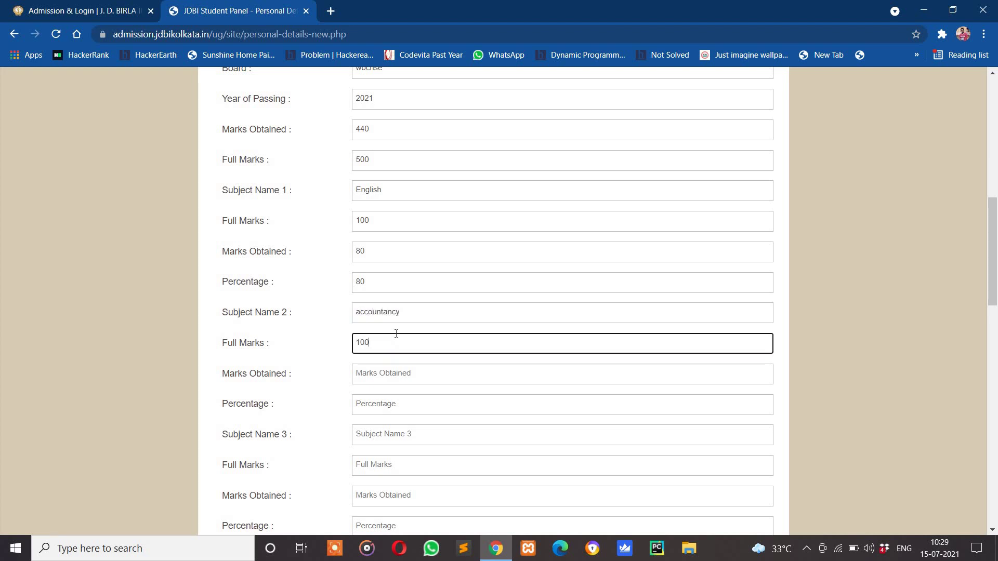
key(Tab)
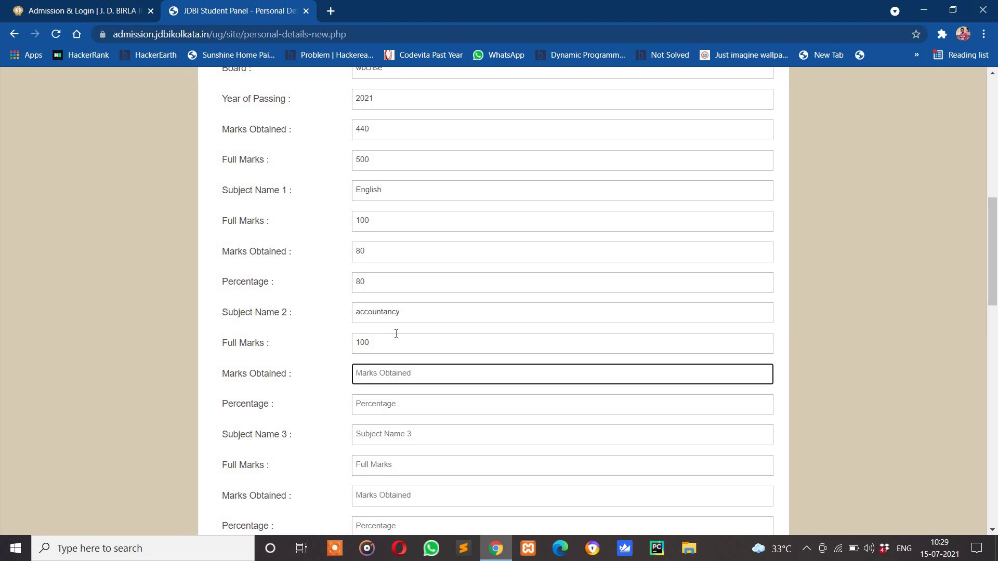
text(90)
key(Tab)
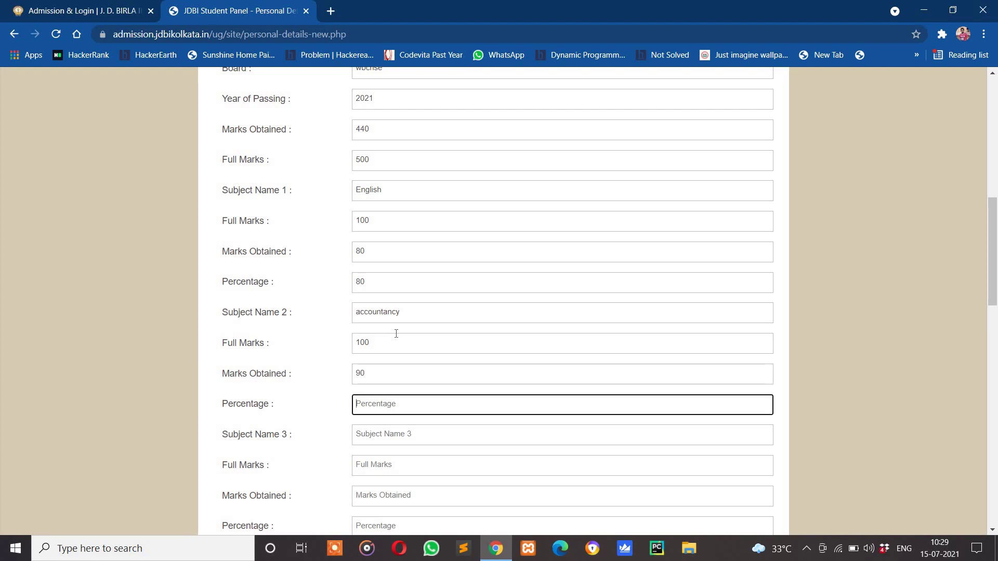
text(90)
Add subject 3 'economics' with full marks 100, marks obtained 80 and percentage 80
key(Tab)
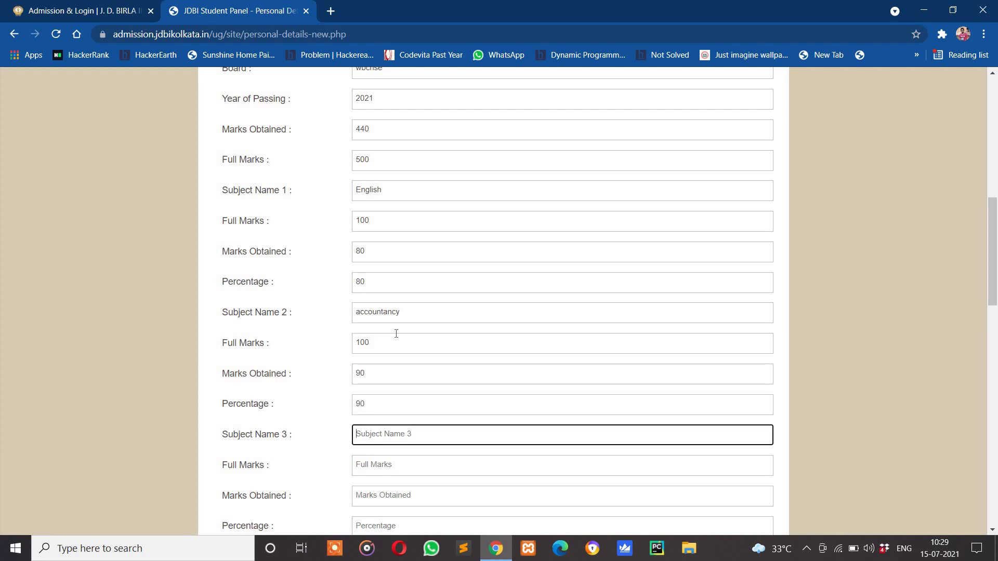
text(economics)
key(Tab)
text(100)
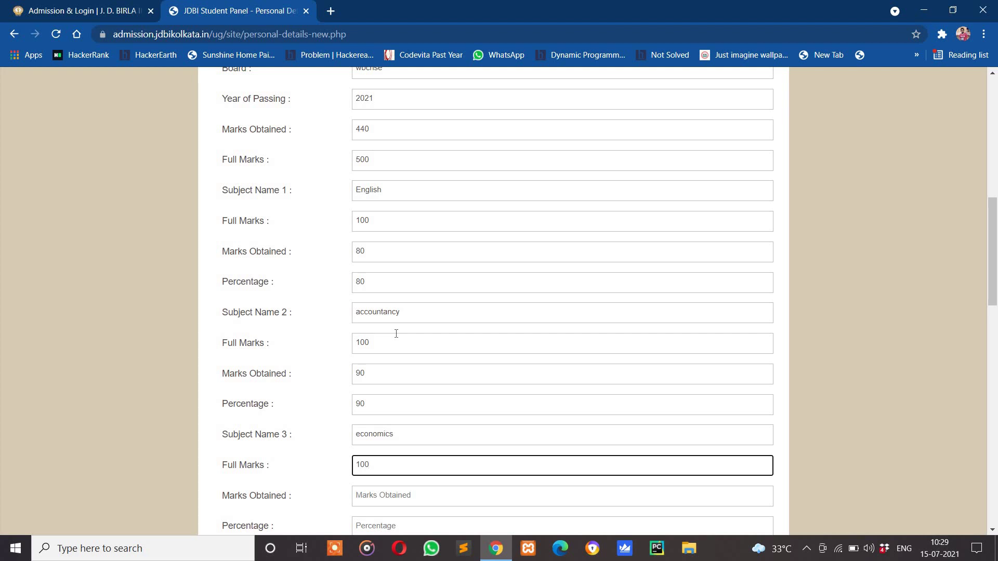
key(Tab)
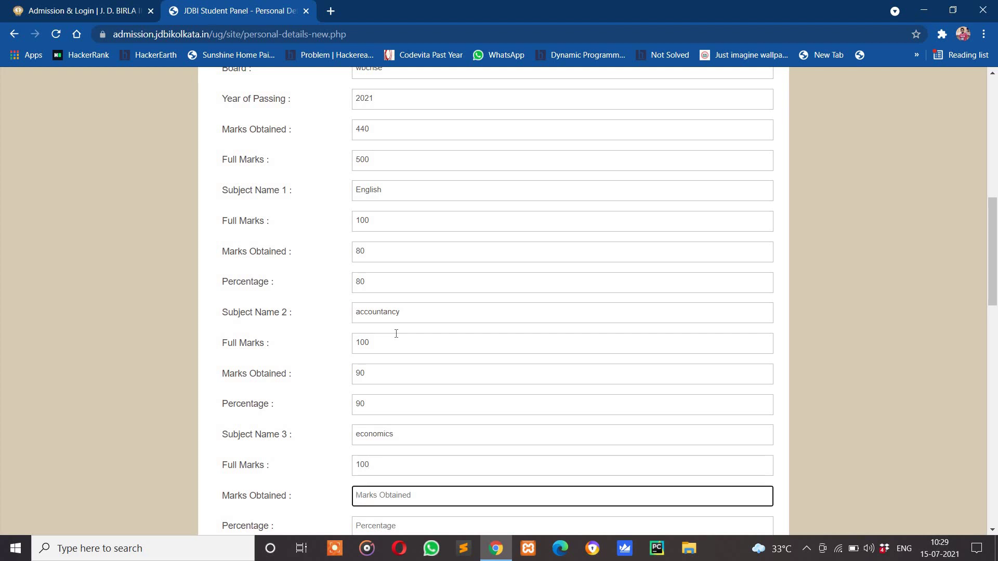
text(80)
key(Tab)
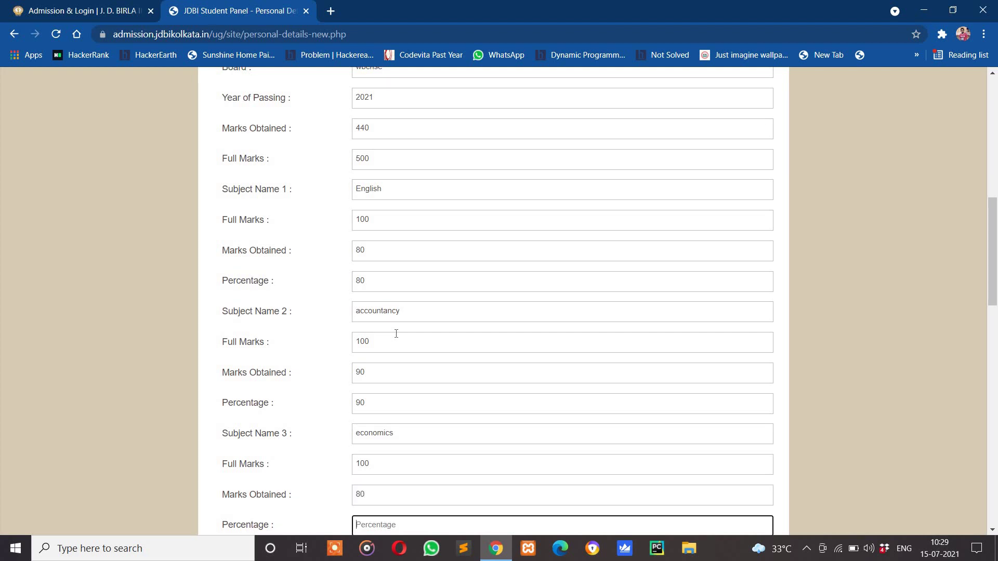
text(80)
scroll(397, 334, down, 5)
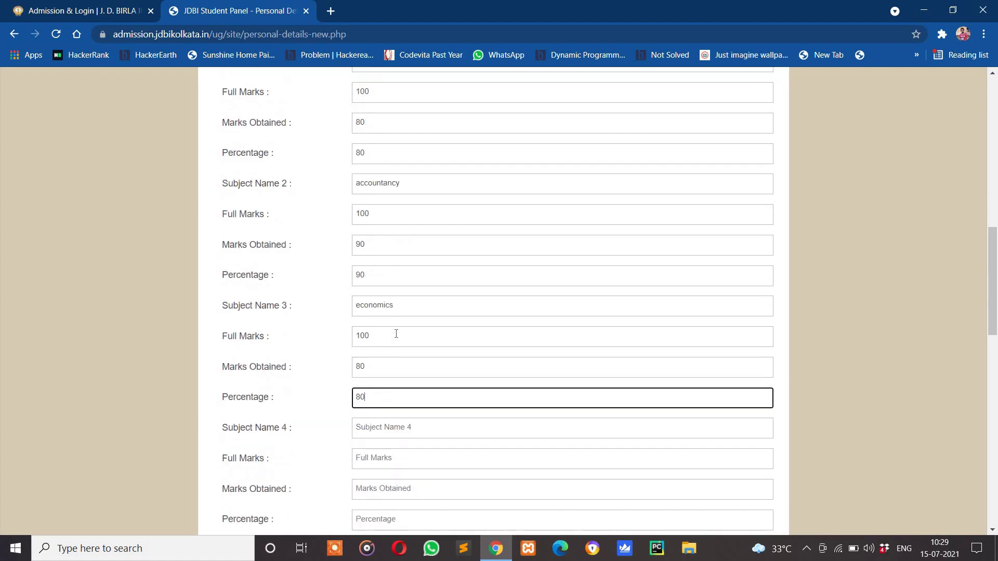
click(403, 290)
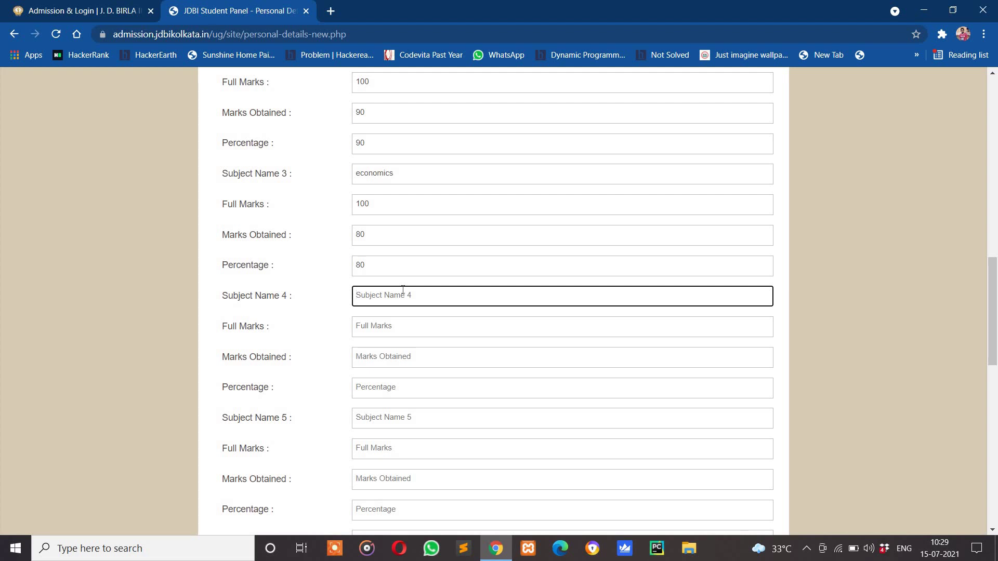
Add subject 4 'costing and taxation' with full marks 100, marks obtained 80, percentage 80
text(costing and taxation)
key(Tab)
text(100)
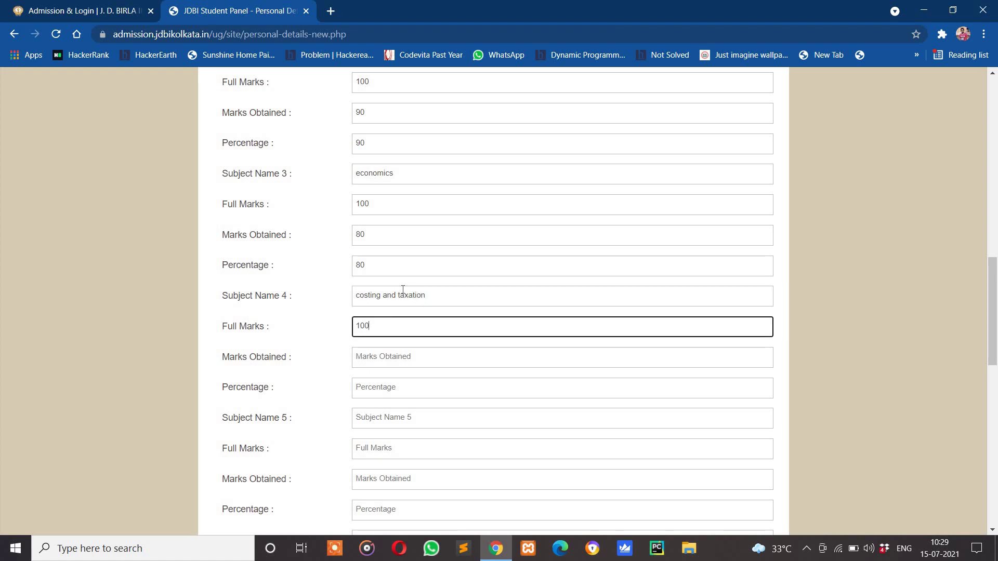
key(Tab)
text(80)
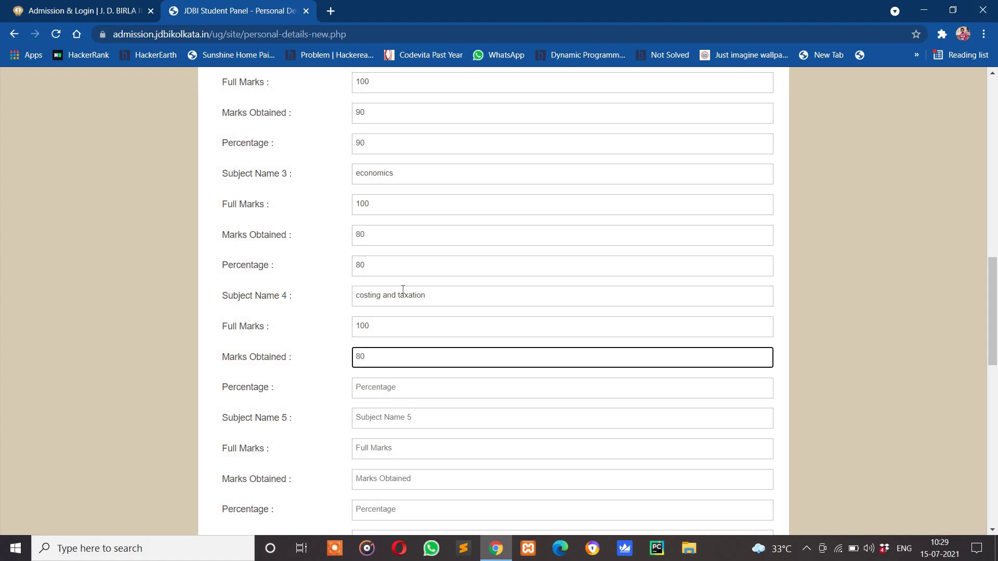
key(Tab)
text(80)
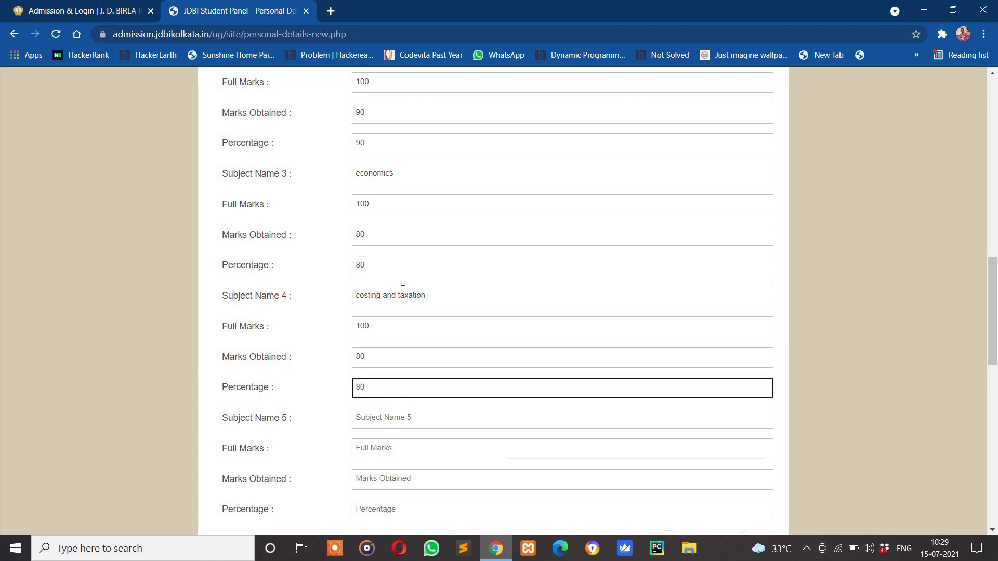
Add subject 5 'business studies' with full marks 100, marks obtained 89, percentage 89
key(Tab)
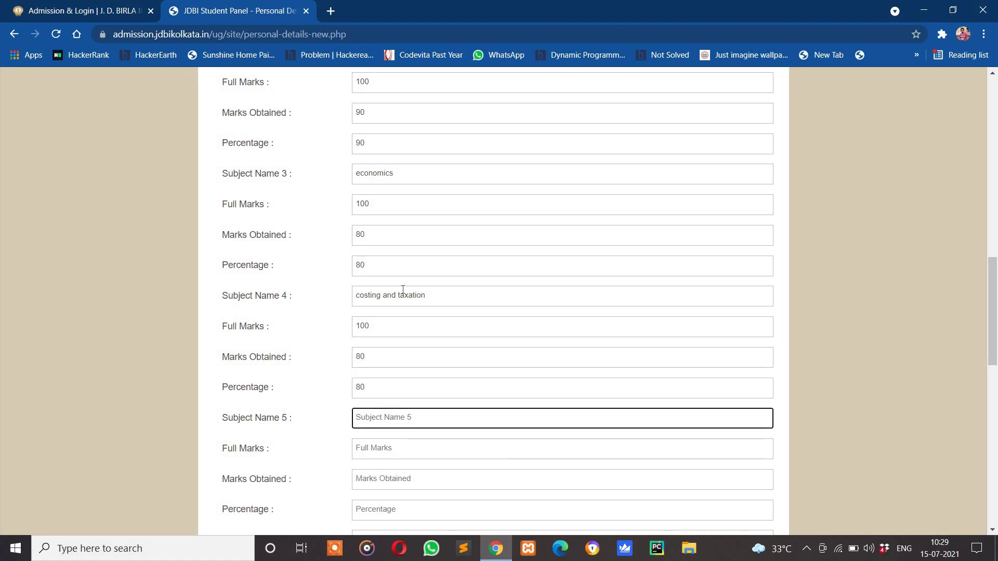
text(businees)
key(BackSpace)
key(BackSpace)
text(ss studeie)
key(BackSpace)
text(s)
key(BackSpace)
key(BackSpace)
key(BackSpace)
text(ies)
key(Tab)
text(100)
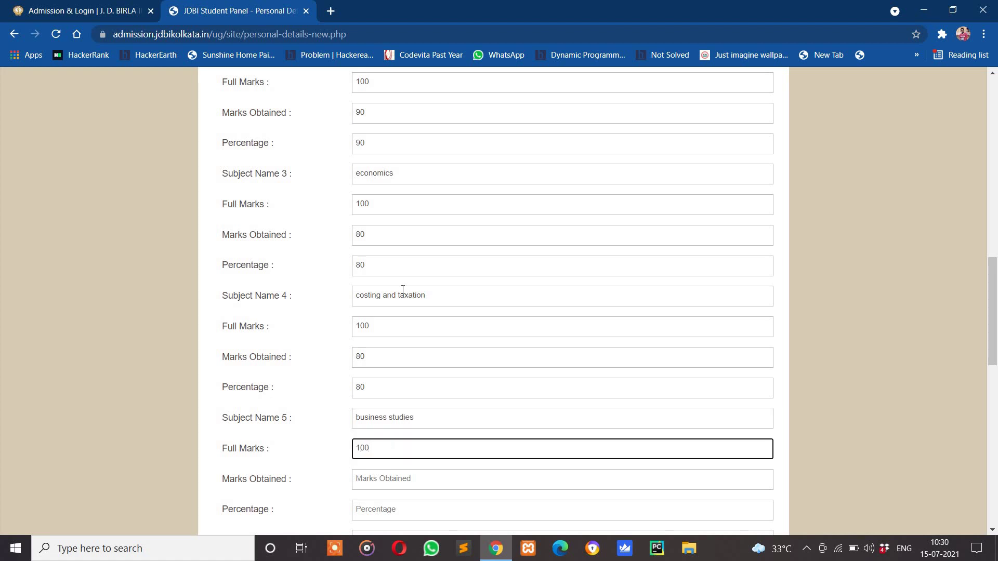
key(Tab)
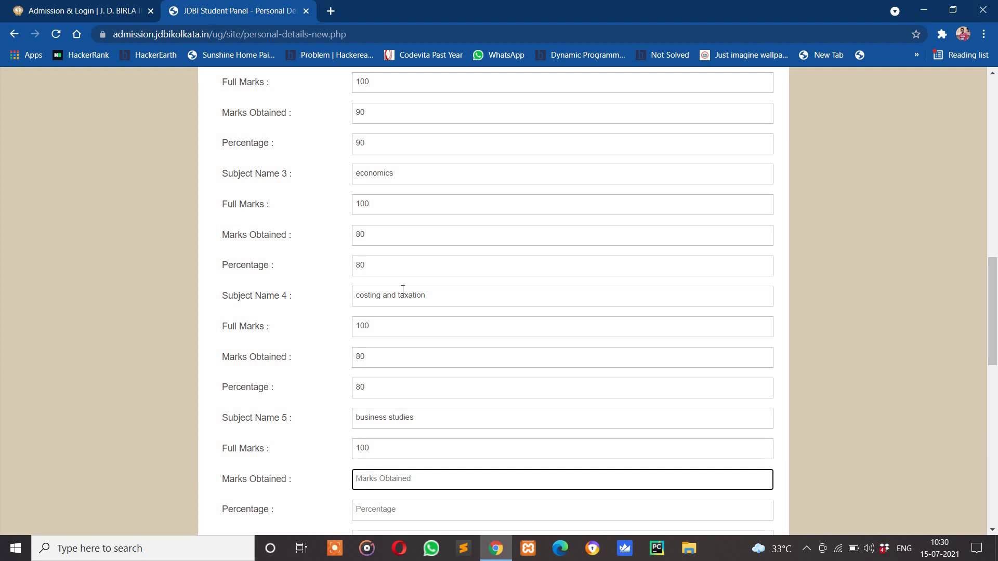
text(89)
key(Tab)
text(89)
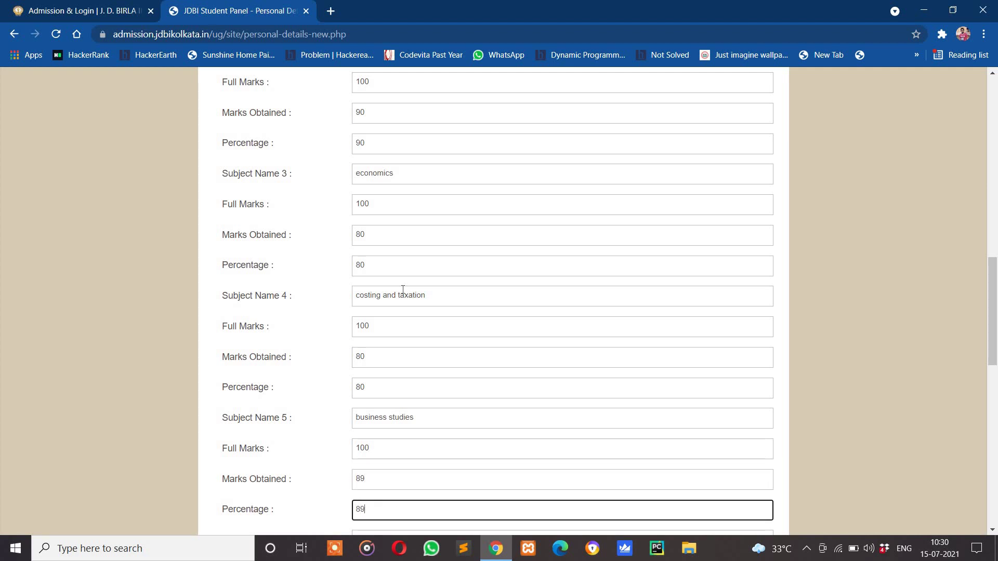
scroll(402, 289, down, 9)
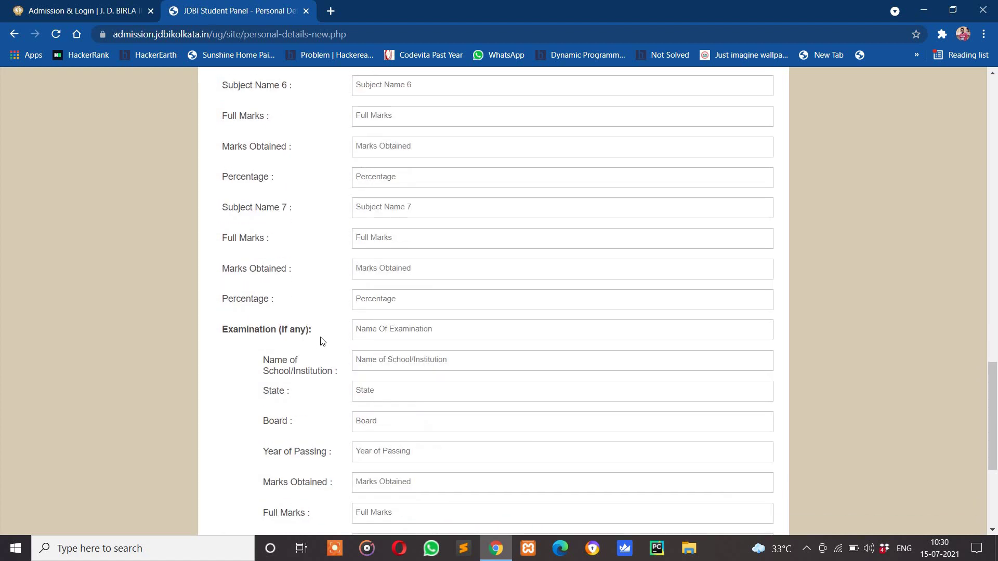
Review the rest of the form and submit the admission application
scroll(386, 333, down, 2)
scroll(386, 335, up, 1)
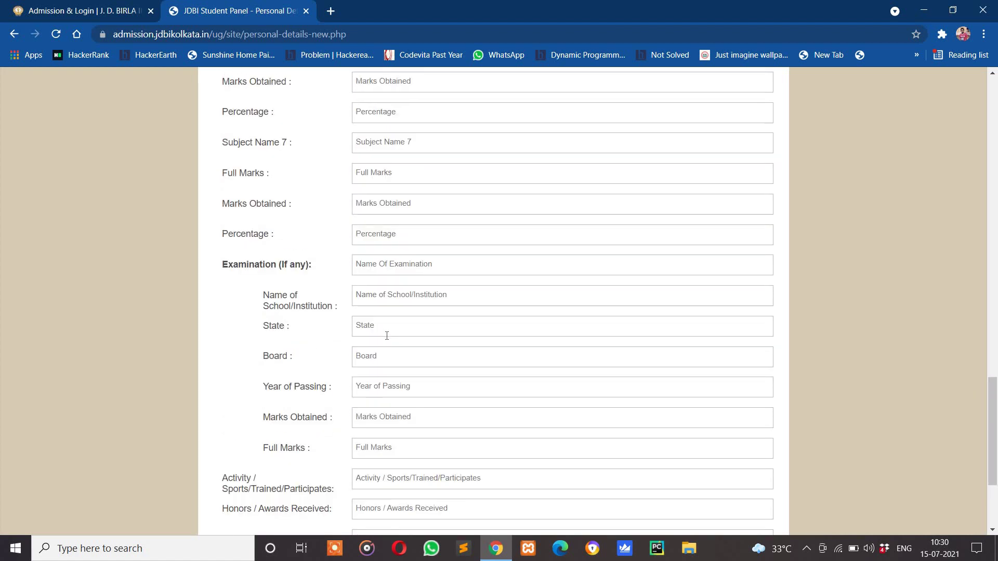
scroll(387, 336, down, 3)
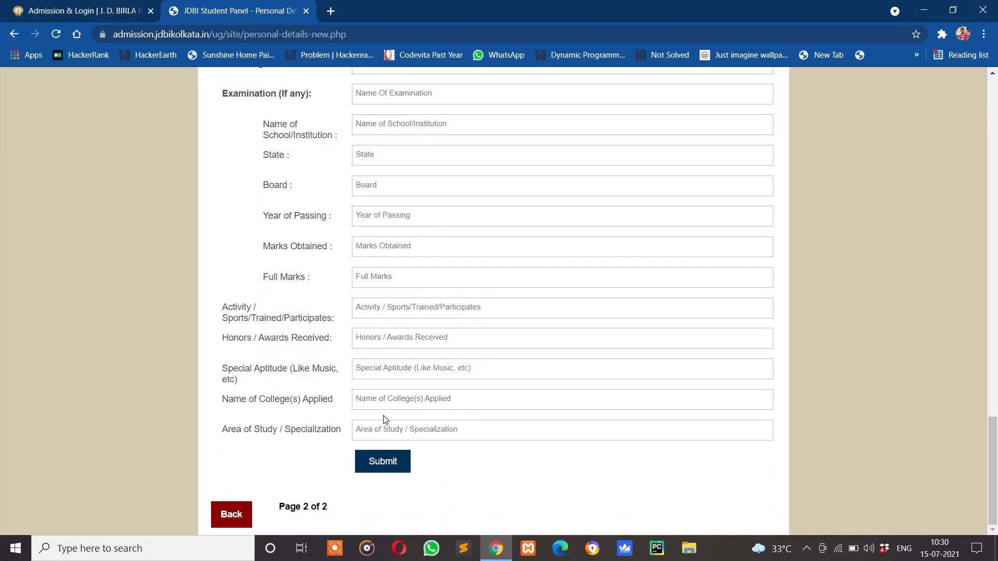
scroll(389, 447, up, 3)
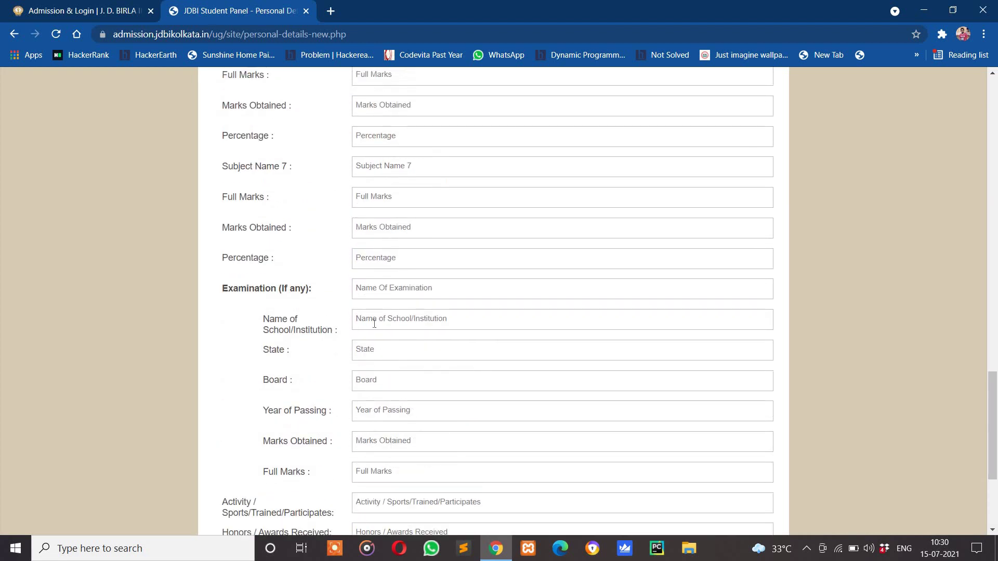
scroll(374, 311, down, 3)
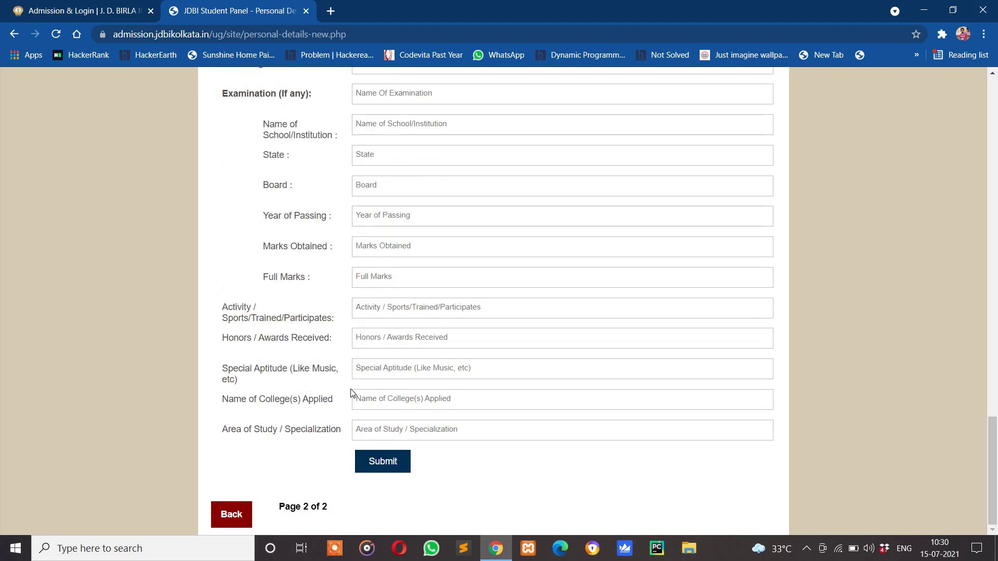
scroll(327, 351, up, 1)
scroll(327, 351, up, 3)
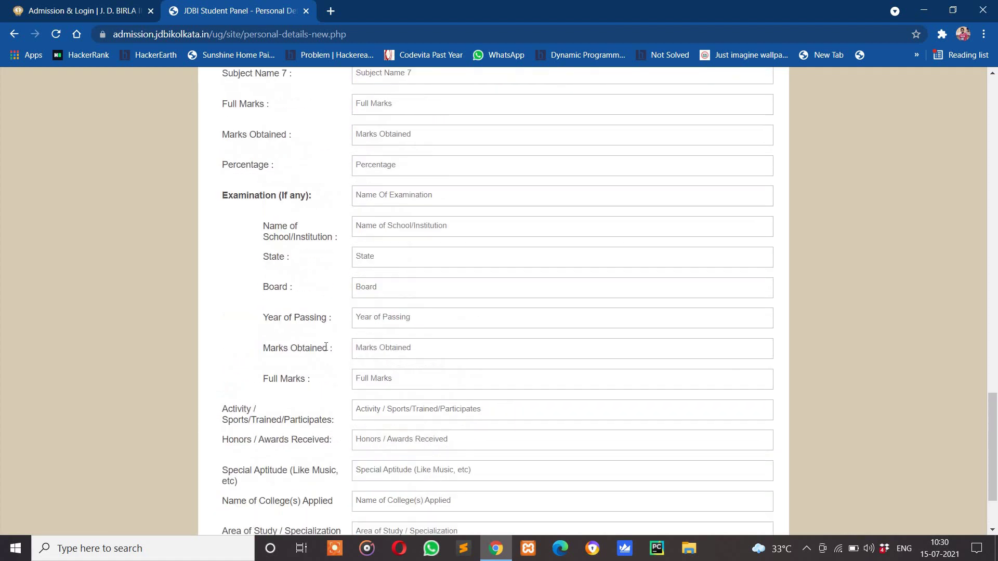
scroll(434, 452, down, 3)
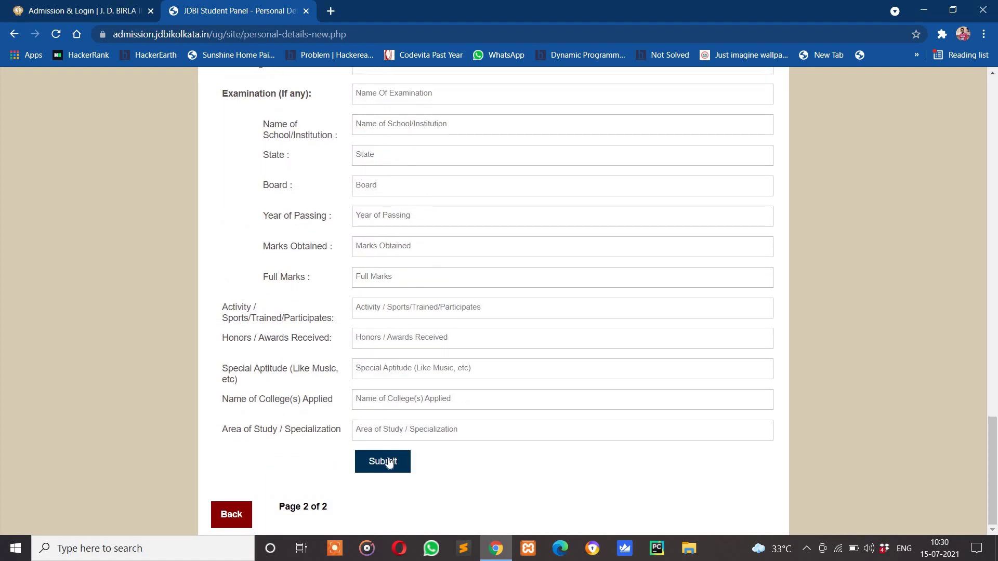
click(391, 462)
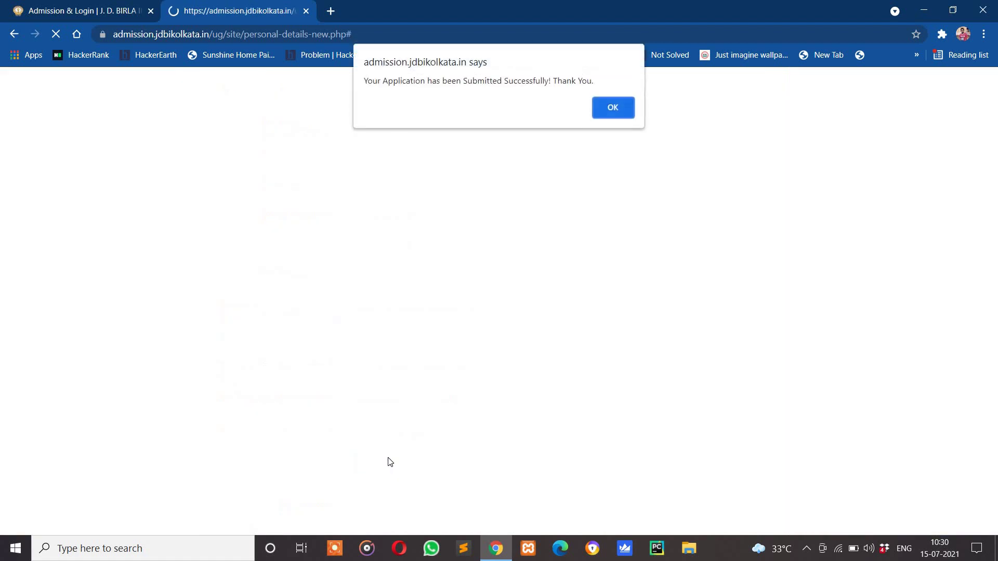
Dismiss the success alert and highlight the new username, password and Rs.1500 fee
click(614, 108)
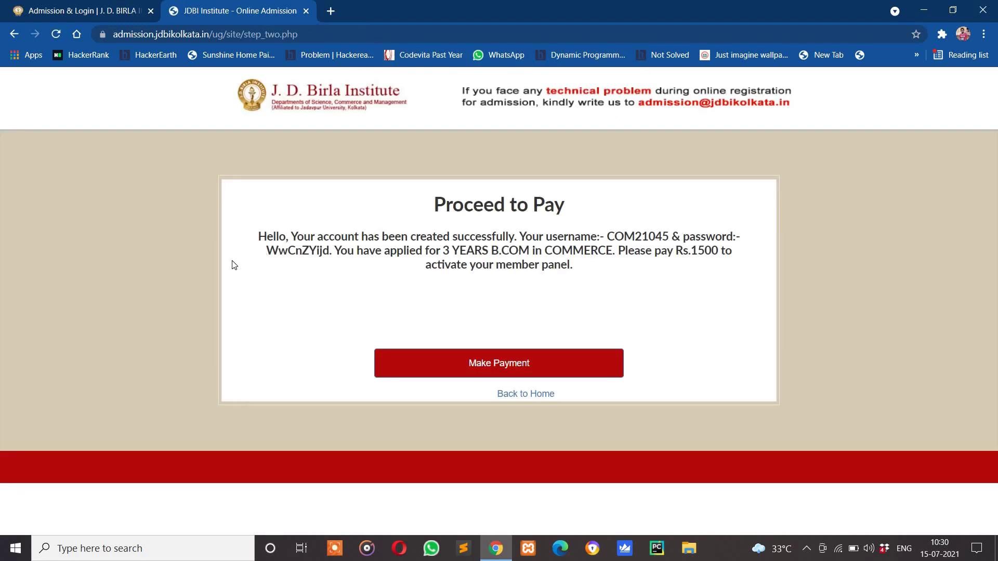
drag(249, 229, 700, 263)
click(604, 288)
double_click(649, 236)
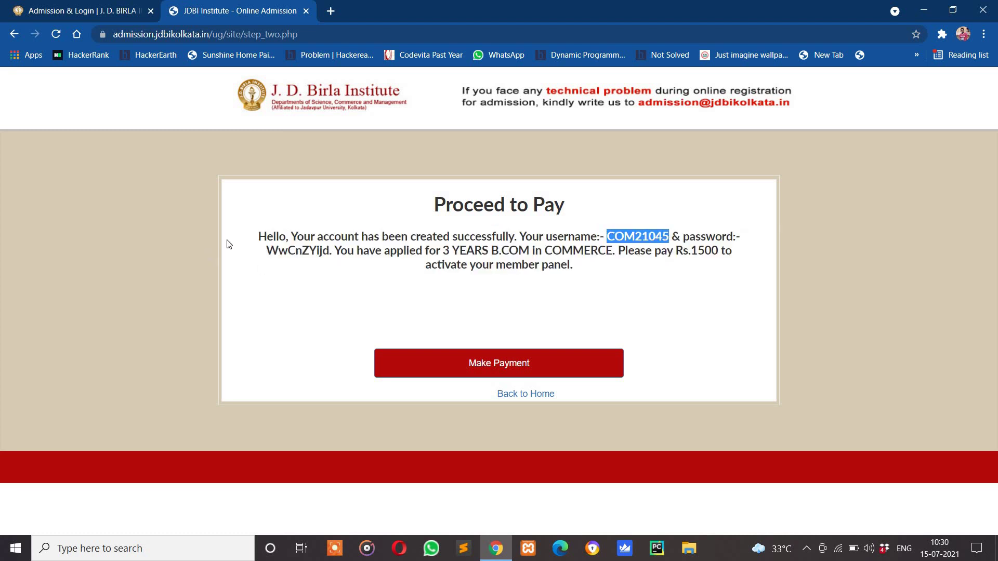
click(333, 252)
drag(267, 252, 329, 252)
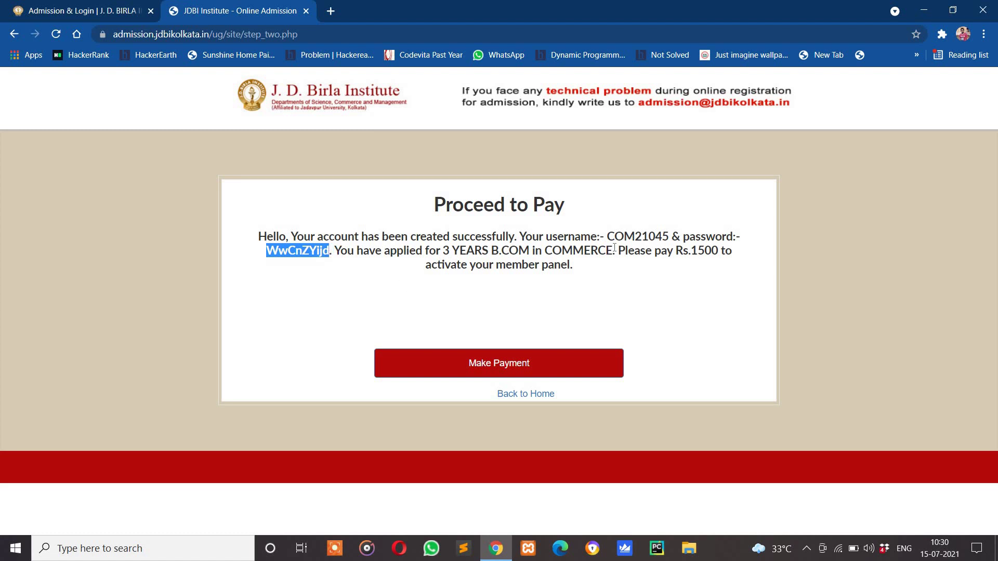
drag(626, 251, 733, 252)
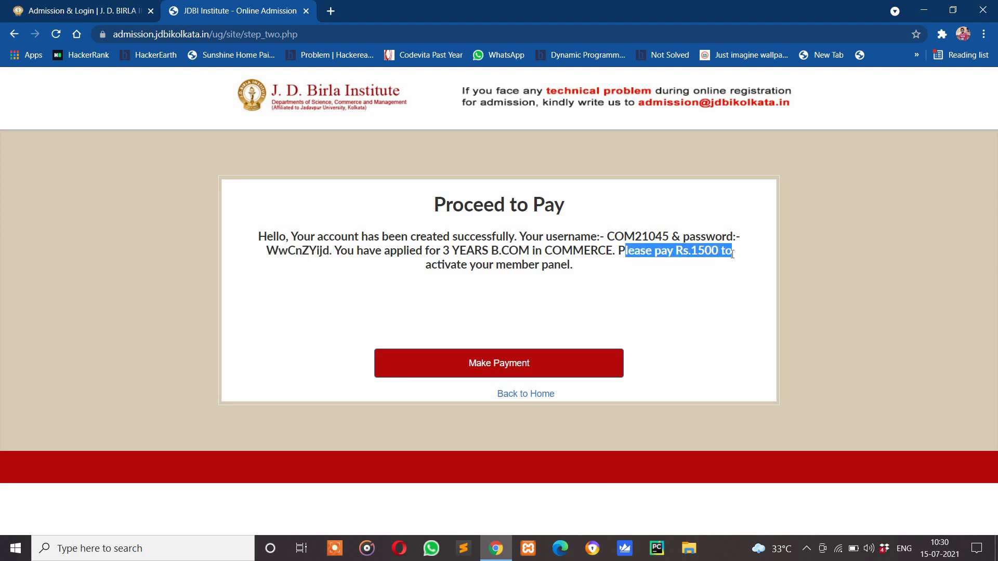
click(635, 298)
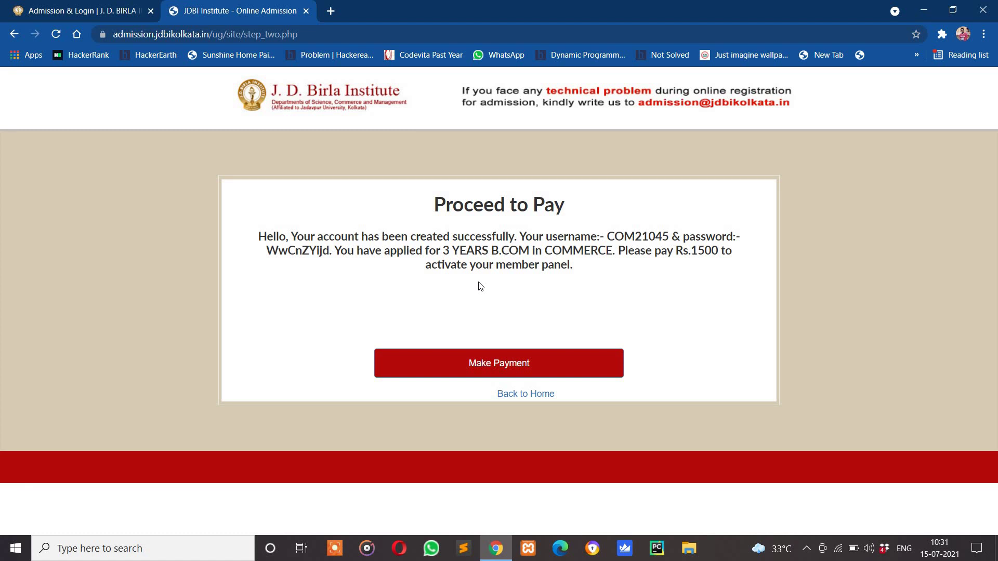
Proceed to the CCAvenue checkout and review the prefilled billing details and INR 1500.00 total
click(492, 364)
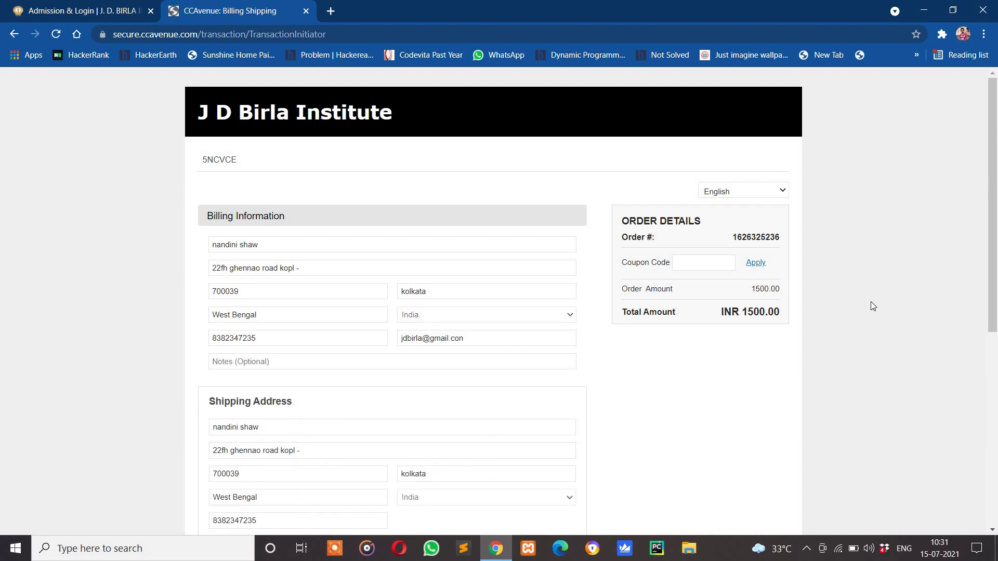
scroll(646, 379, down, 6)
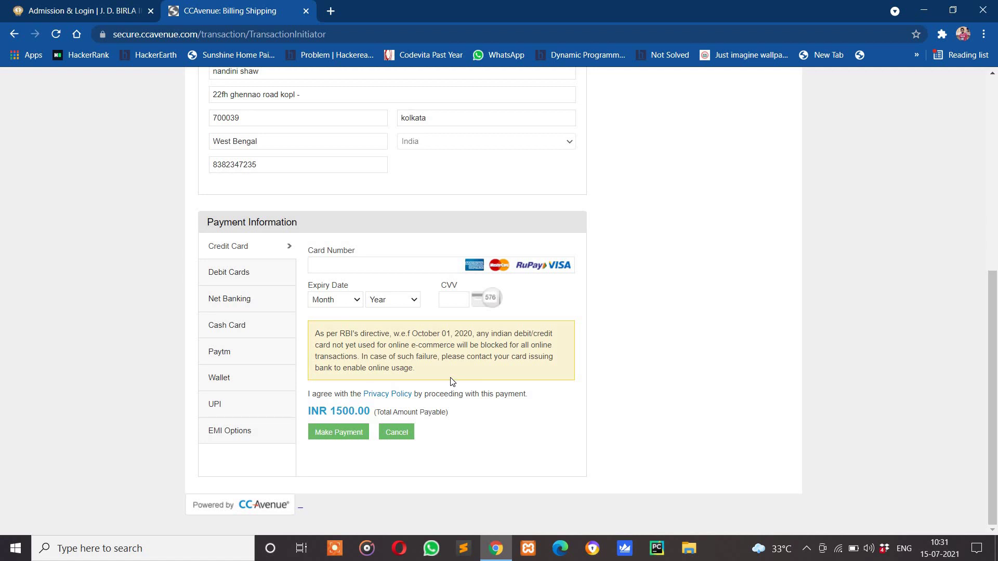
scroll(451, 382, up, 7)
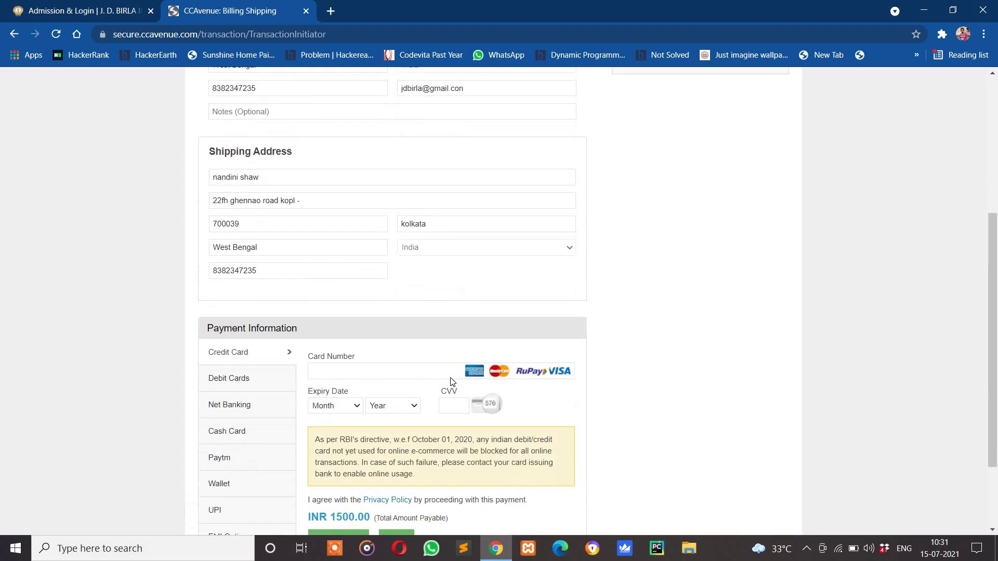